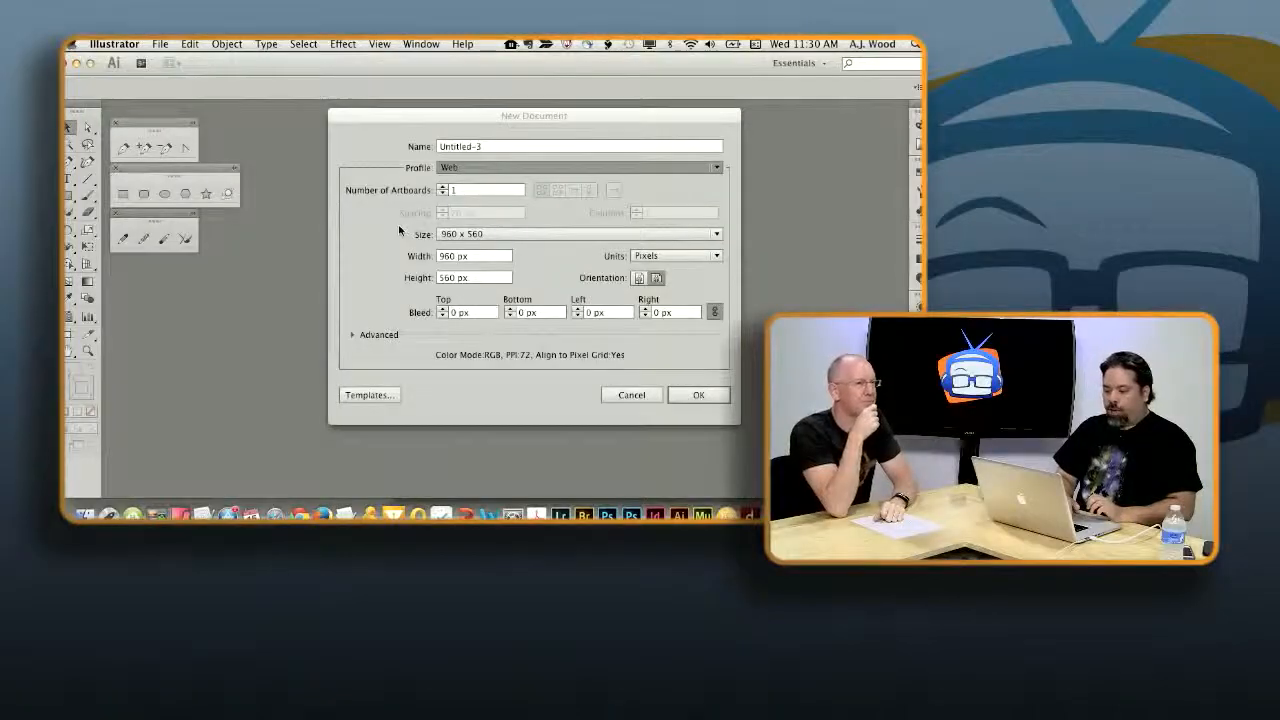
# - Create a 960 x 560 pt Basic RGB document and dismiss the Office reminder covering it
pyautogui.click(399, 227)
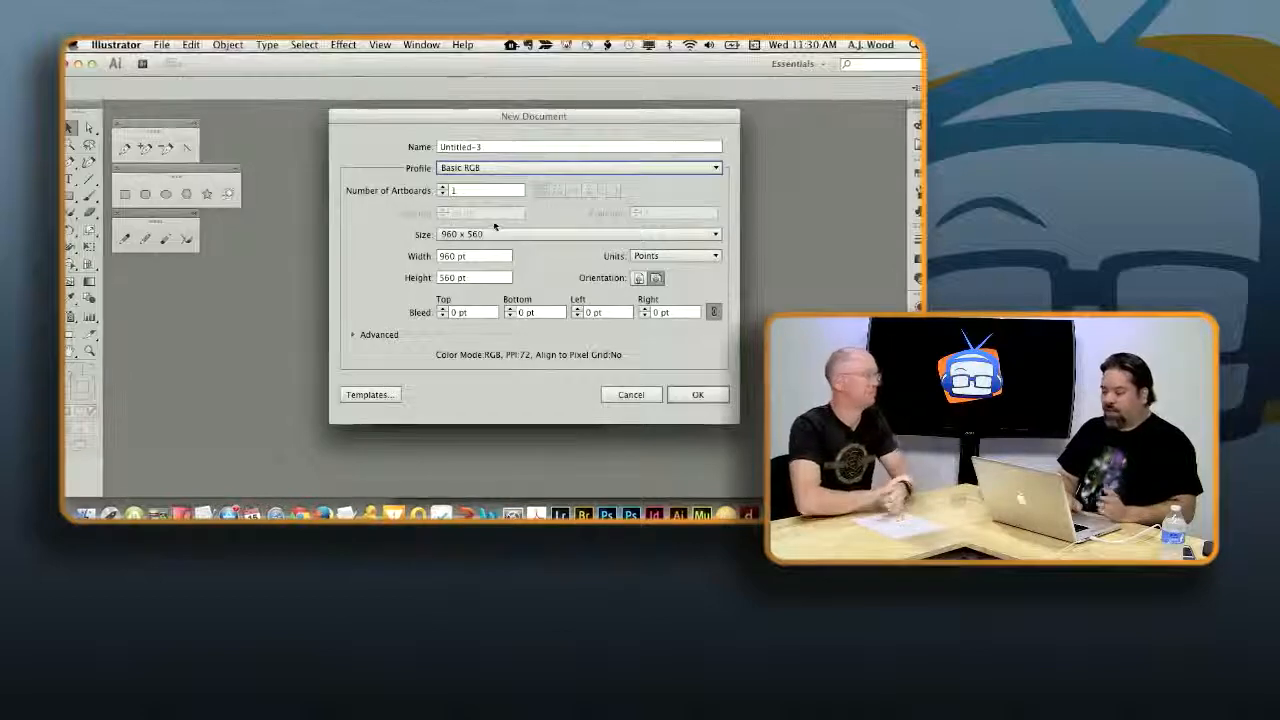
pyautogui.click(688, 394)
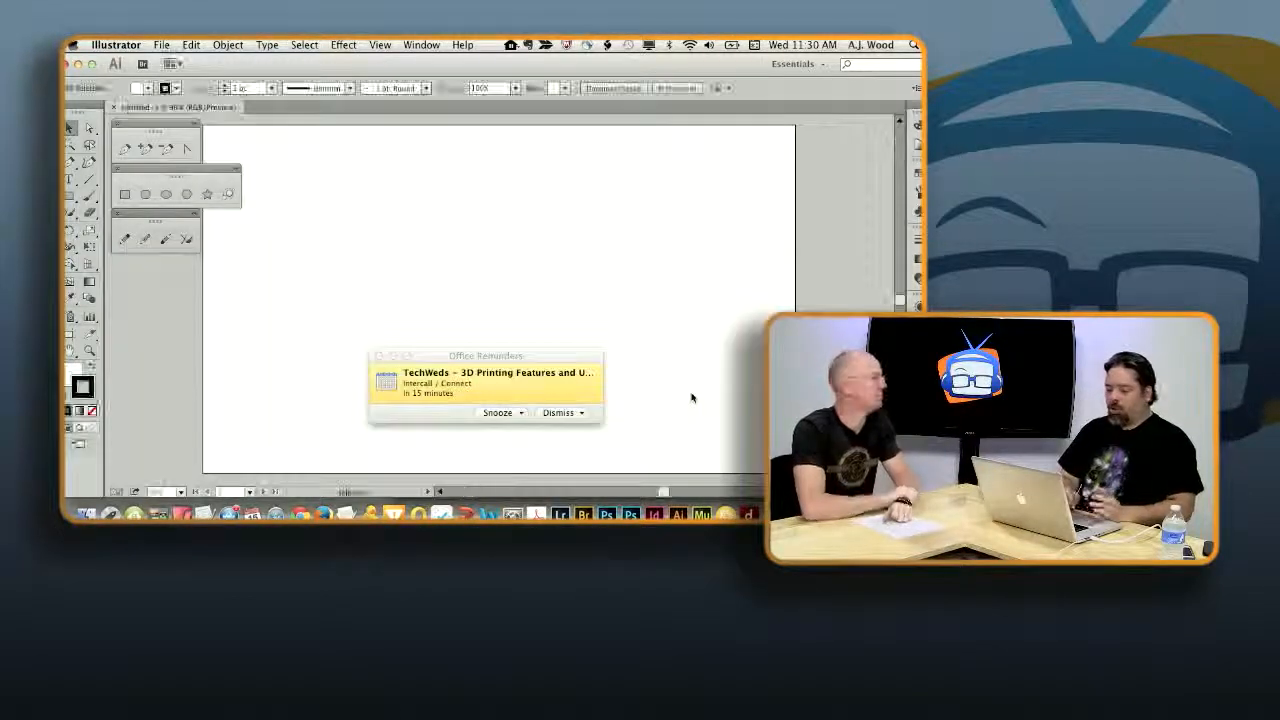
pyautogui.click(561, 415)
pyautogui.click(561, 415)
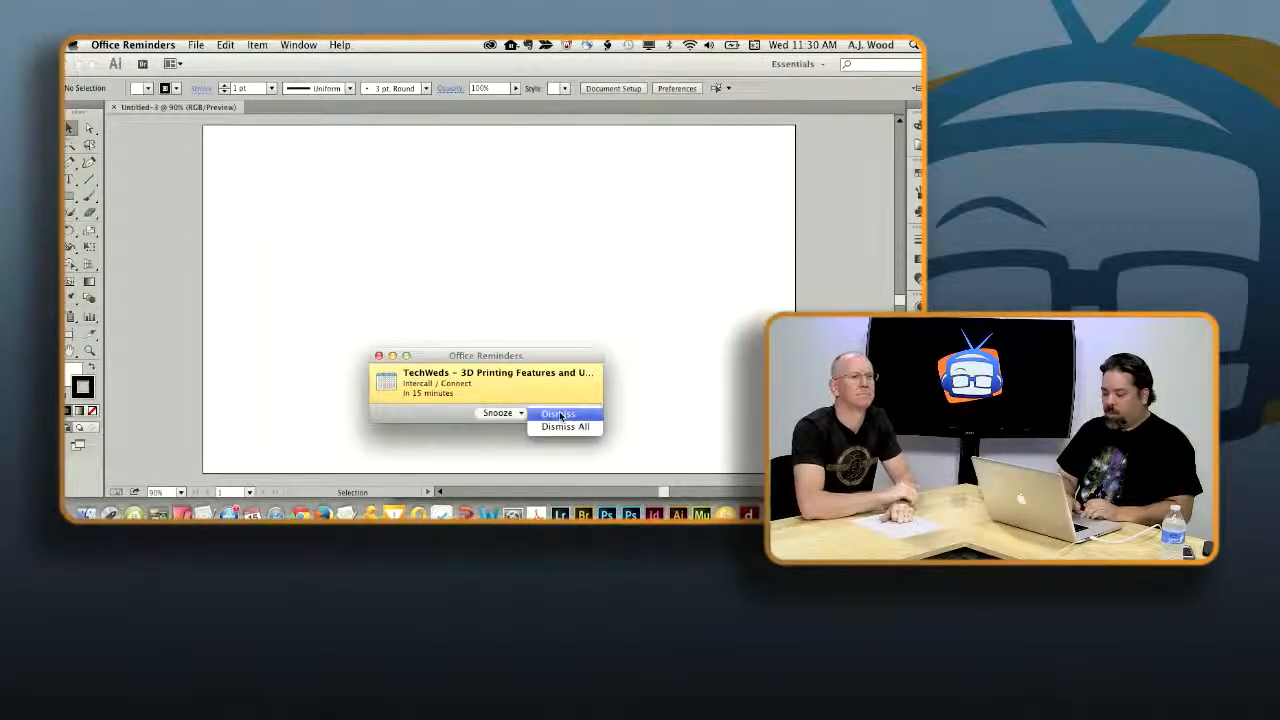
pyautogui.click(563, 429)
pyautogui.click(473, 282)
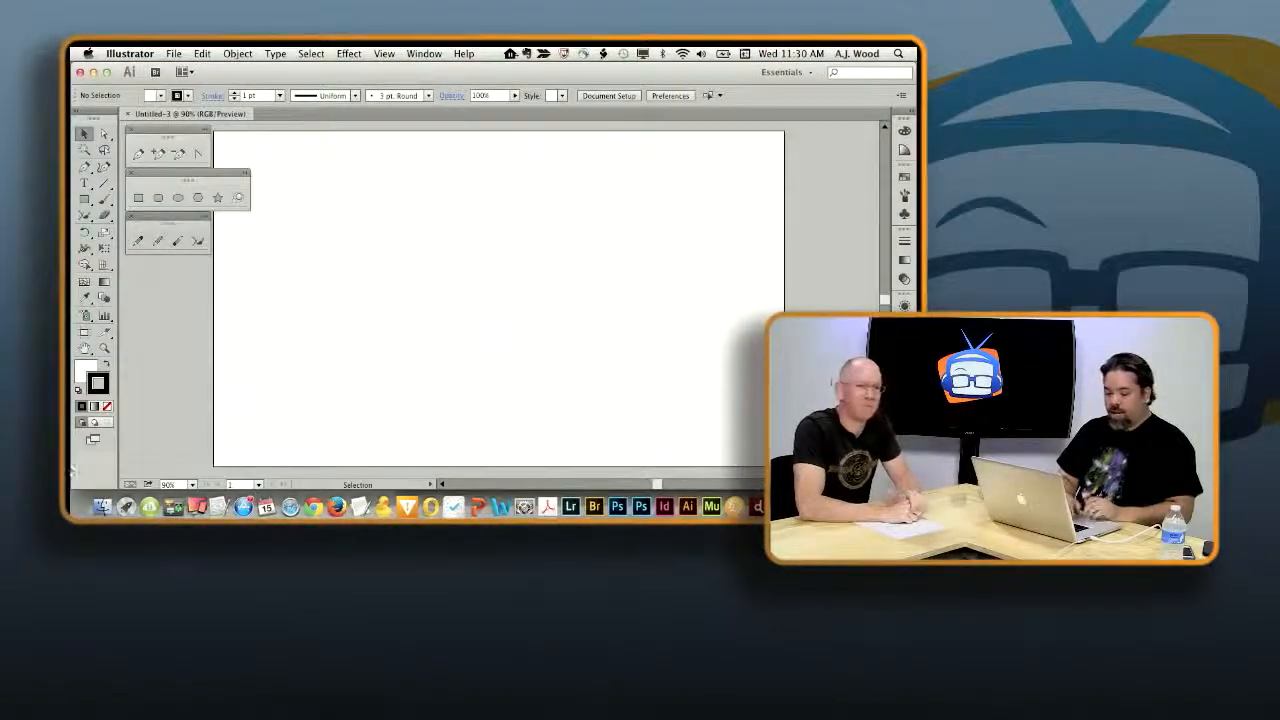
# - Preview star2.jpg from the Desktop folder in Finder and place it as a linked image in the new Illustrator document
pyautogui.click(103, 508)
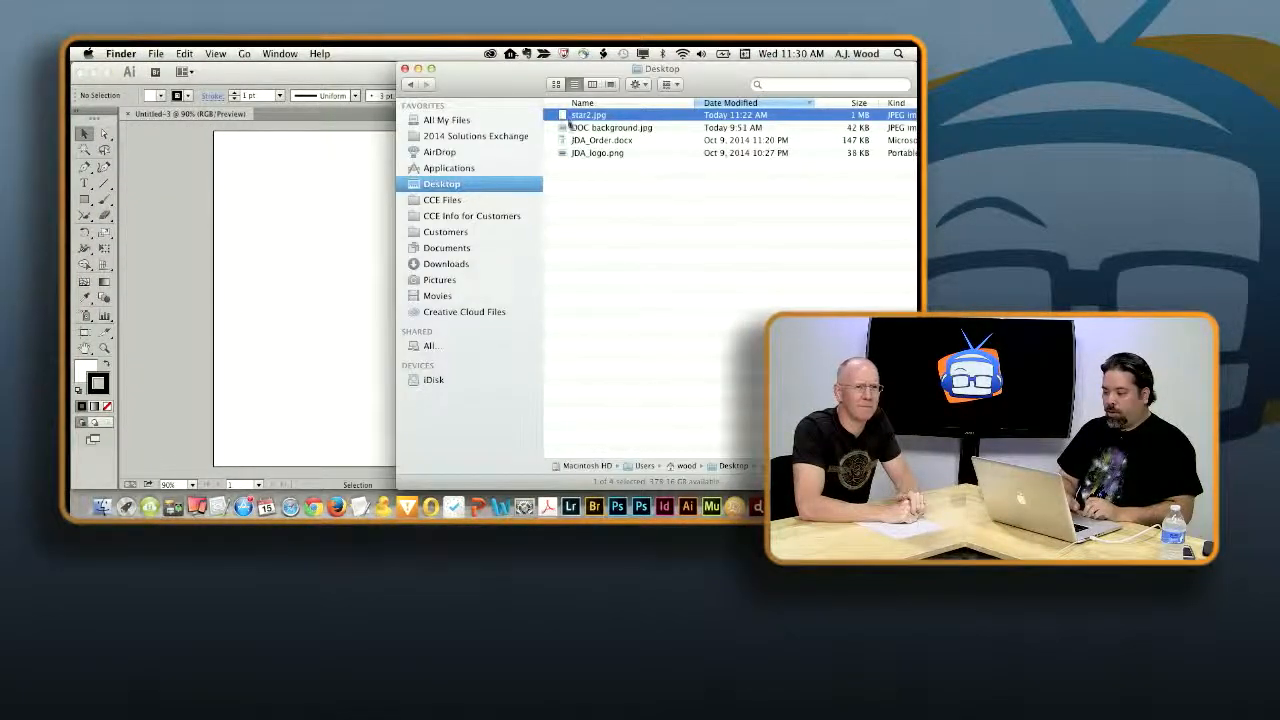
pyautogui.press('space')
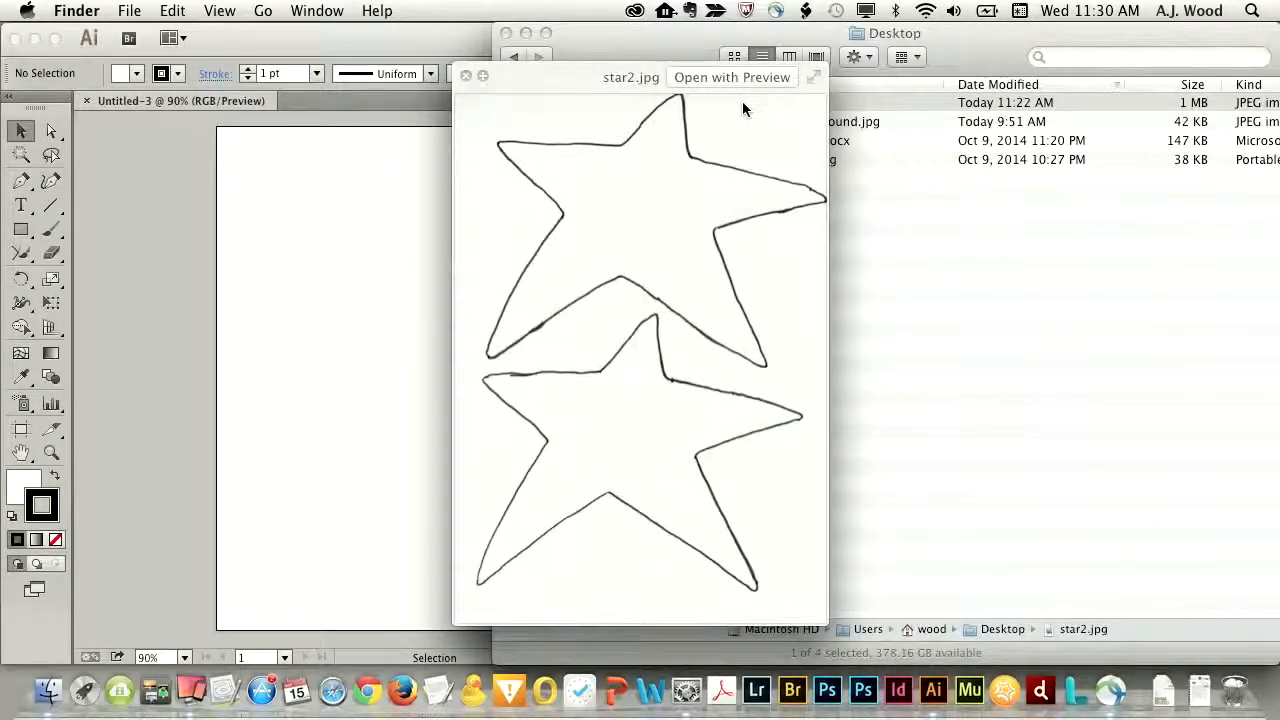
pyautogui.press('space')
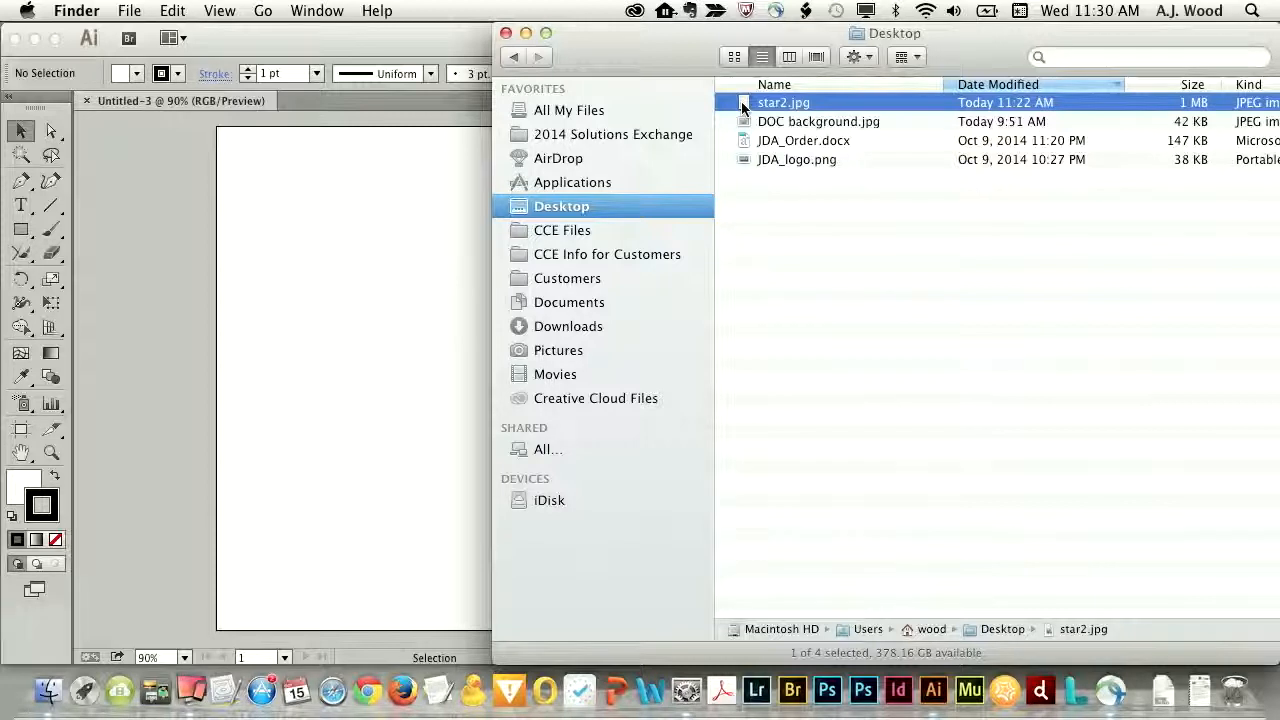
pyautogui.moveTo(745, 104); pyautogui.dragTo(362, 276)
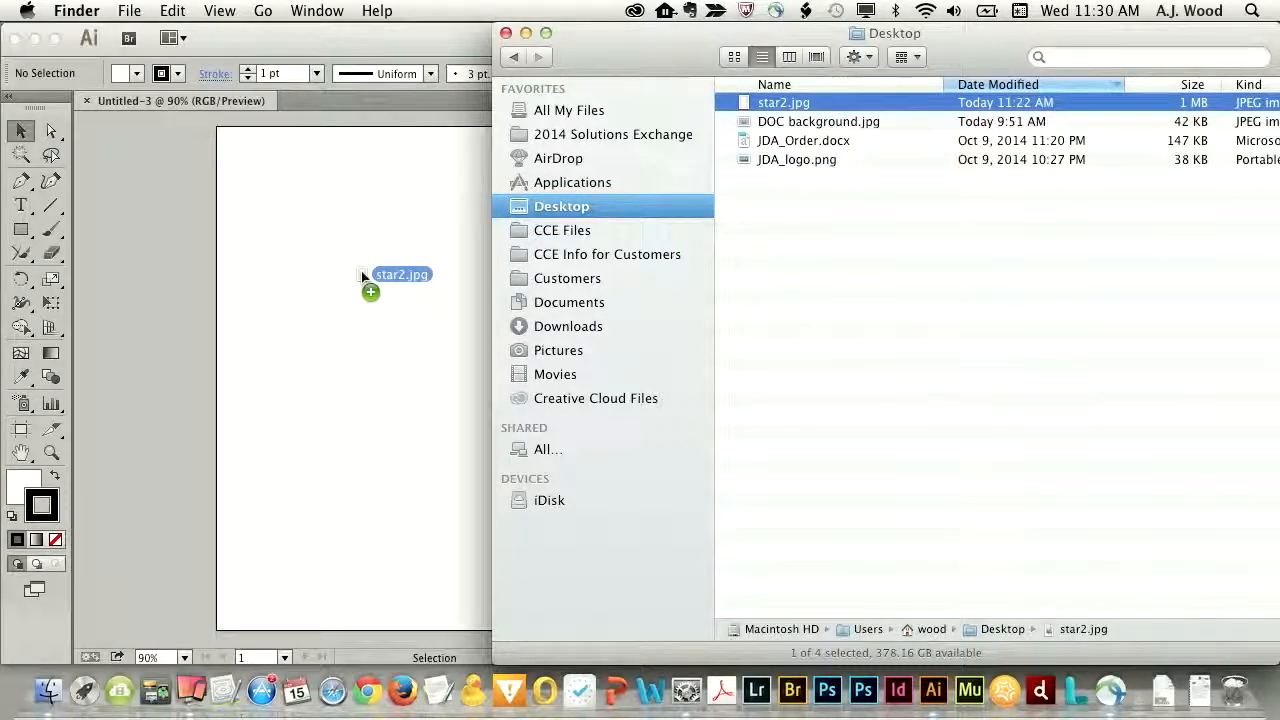
pyautogui.moveTo(362, 276); pyautogui.dragTo(362, 276)
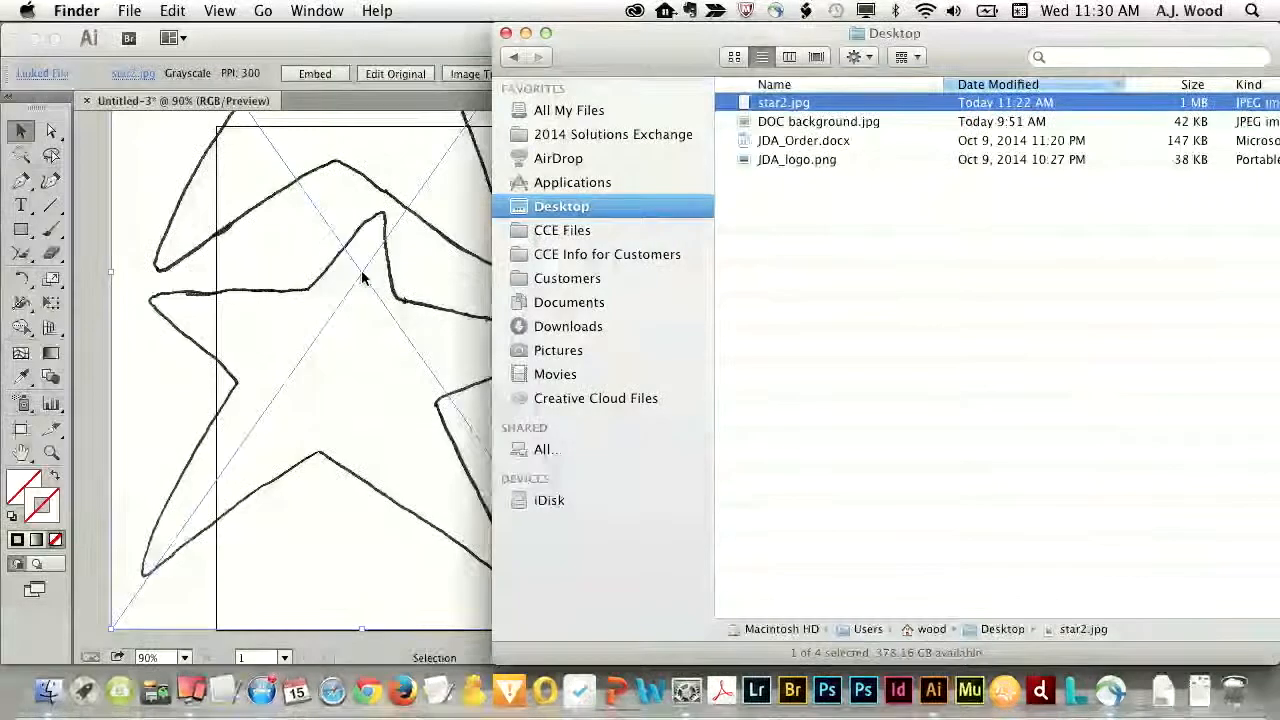
pyautogui.click(506, 34)
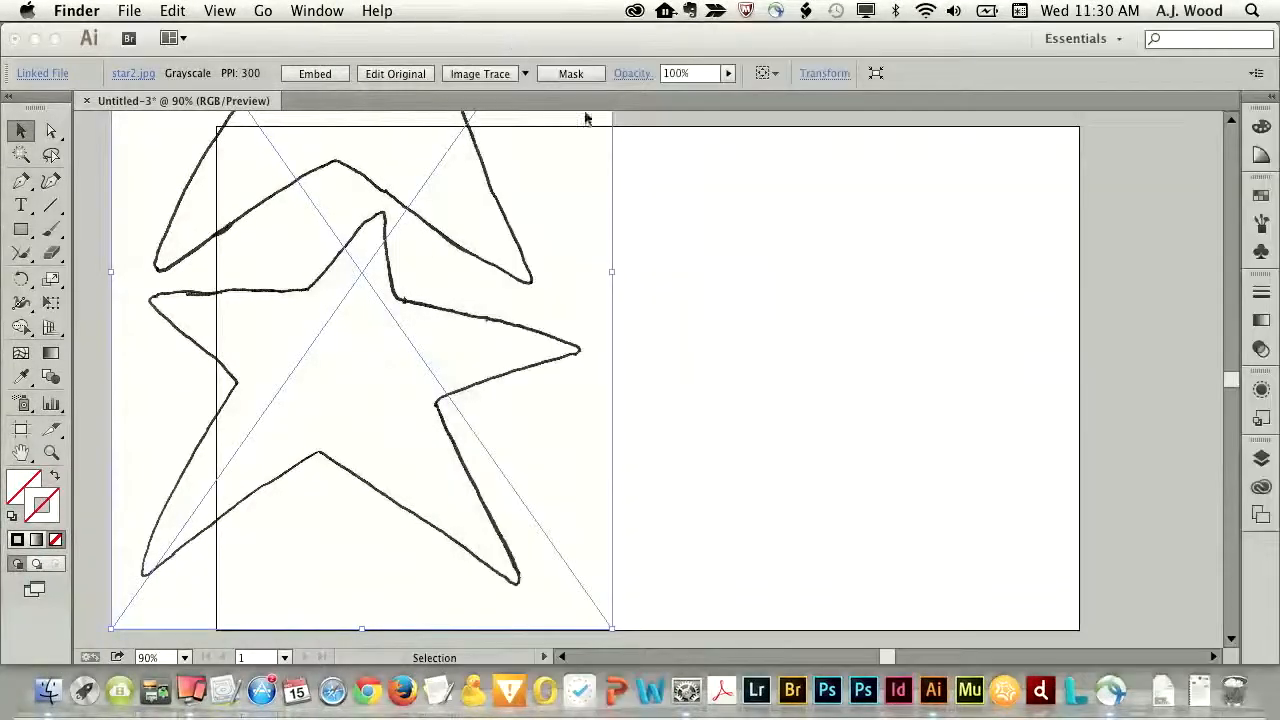
pyautogui.click(580, 217)
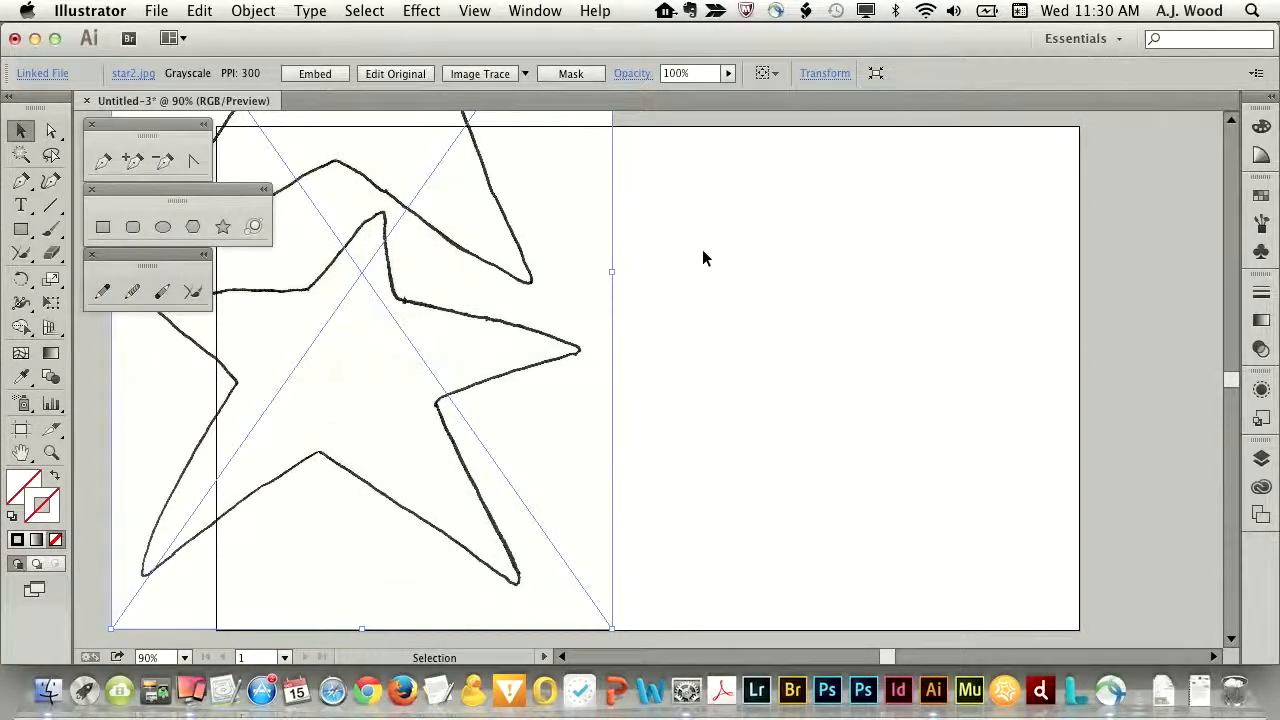
# - Move the placed star image over the middle of the artboard
pyautogui.press('super+minus')
pyautogui.press('super+minus')
pyautogui.press('super+minus')
pyautogui.moveTo(543, 247); pyautogui.dragTo(641, 270)
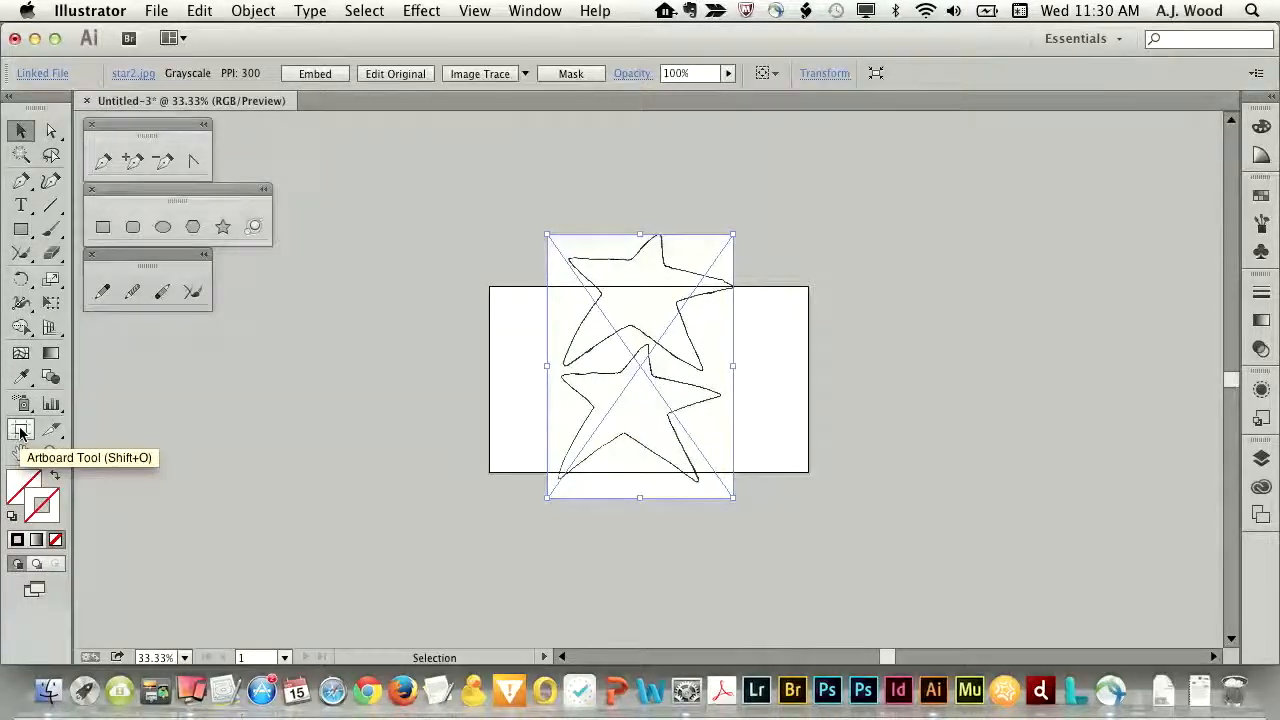
# - Resize the artboard to about 654 x 876 pt so it surrounds the star image, and centre the image on it
pyautogui.click(20, 430)
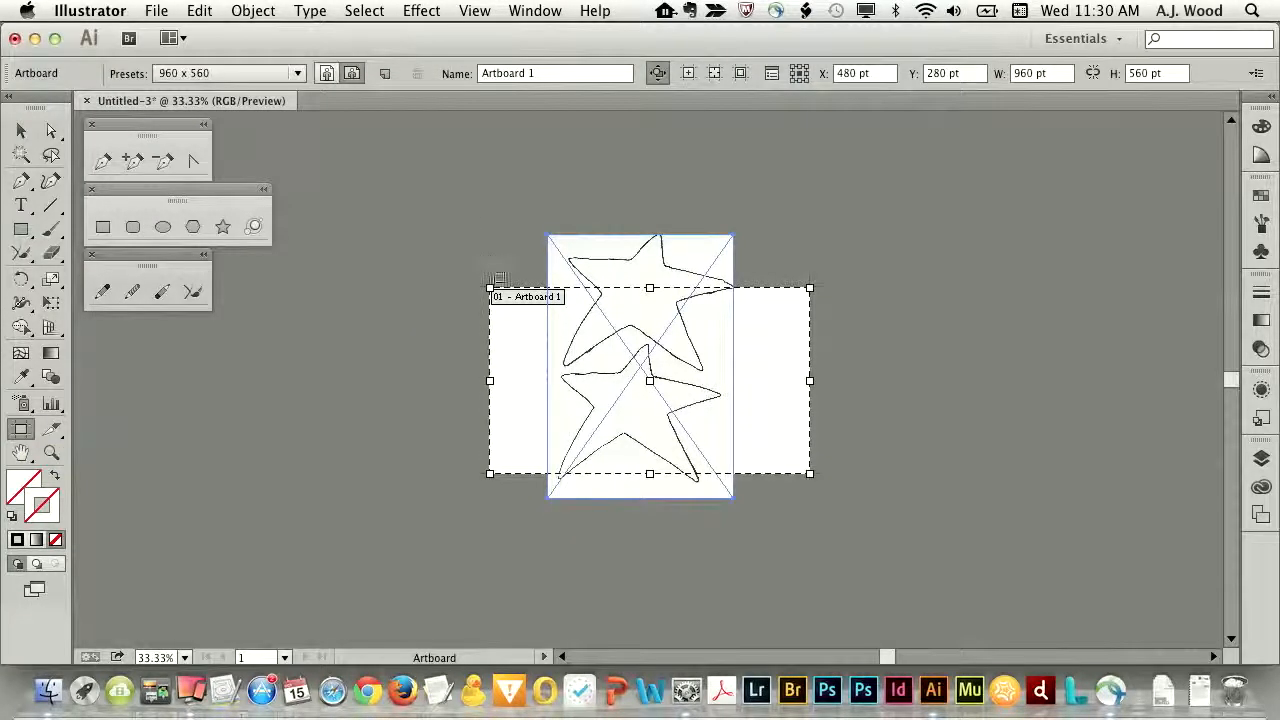
pyautogui.moveTo(490, 289); pyautogui.dragTo(527, 215)
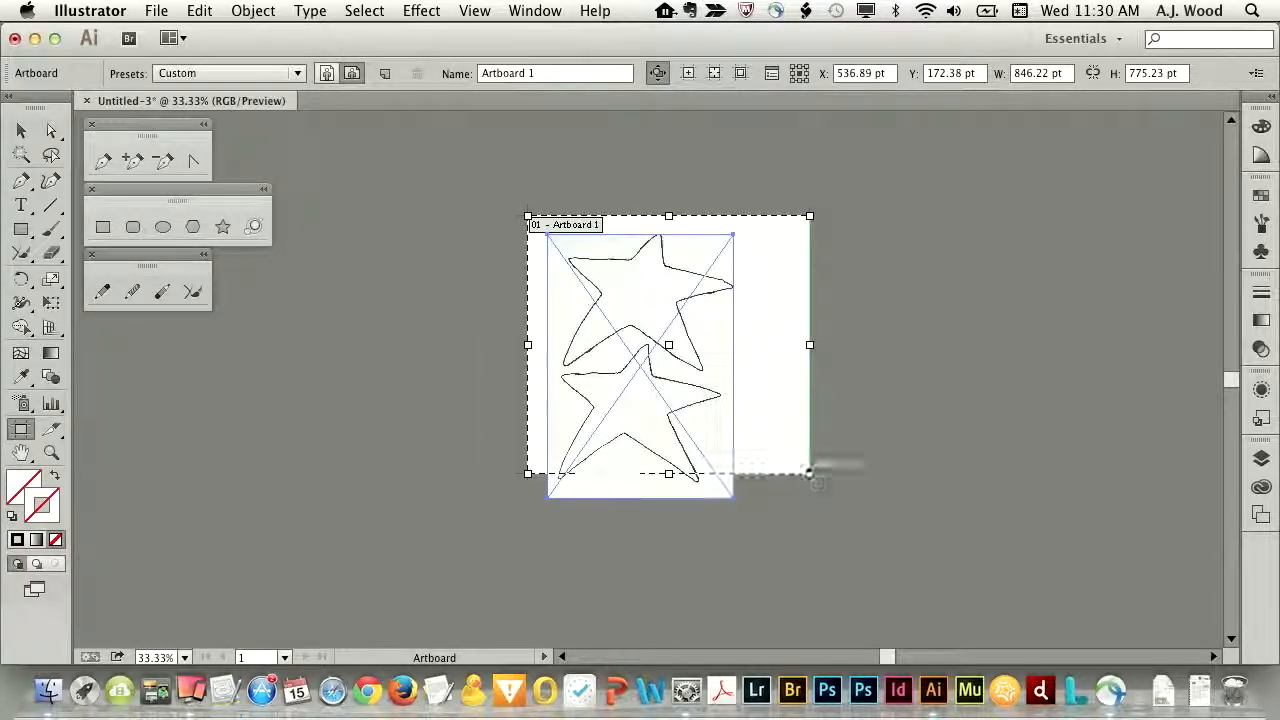
pyautogui.moveTo(811, 472); pyautogui.dragTo(746, 509)
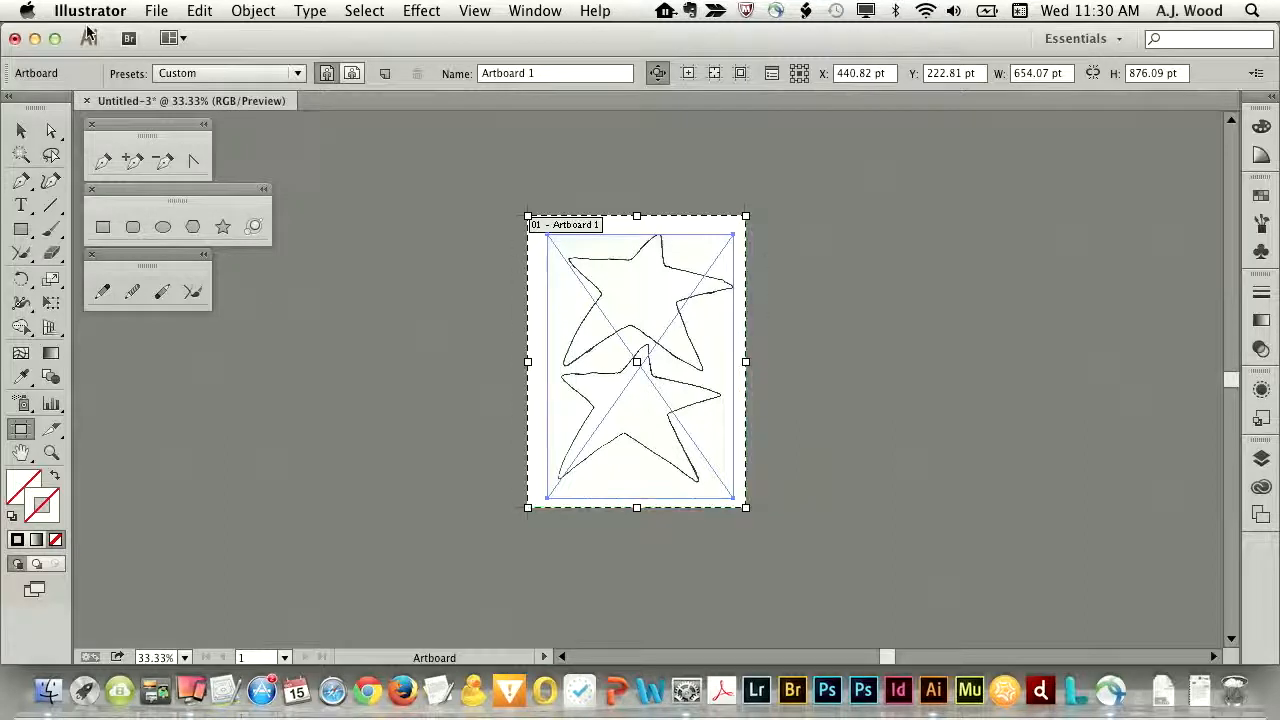
pyautogui.click(22, 133)
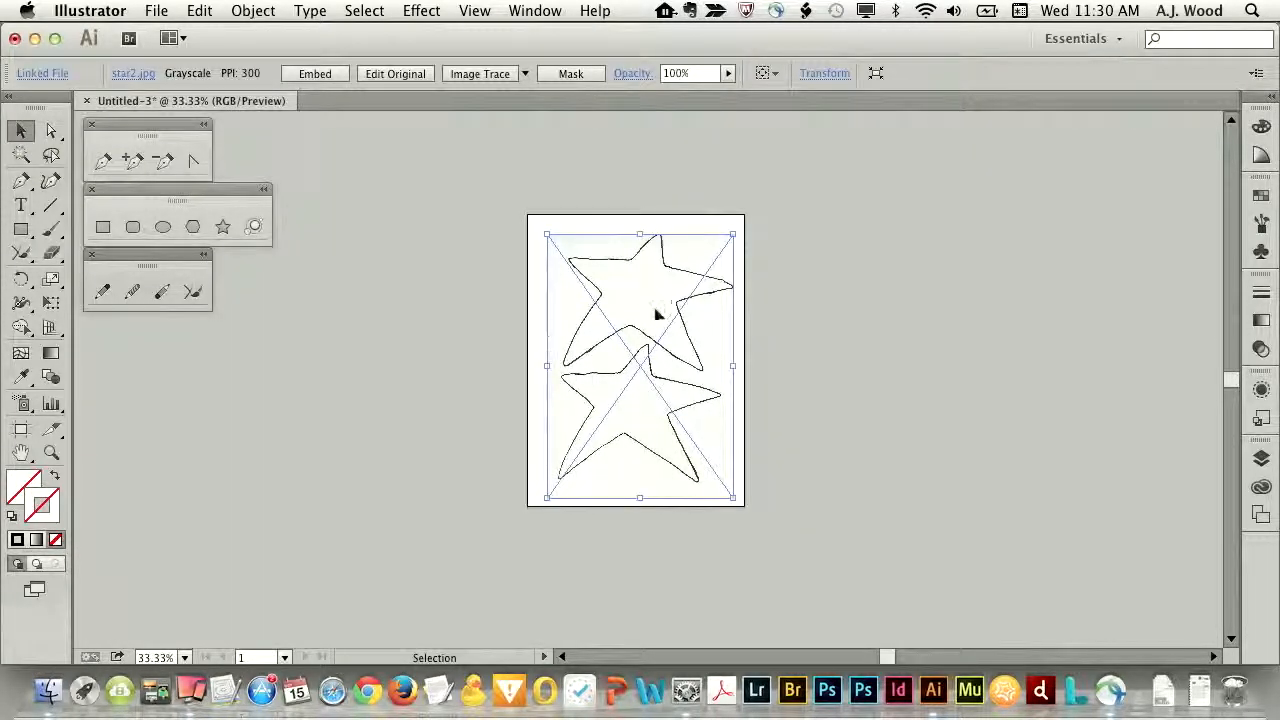
pyautogui.press('super+0')
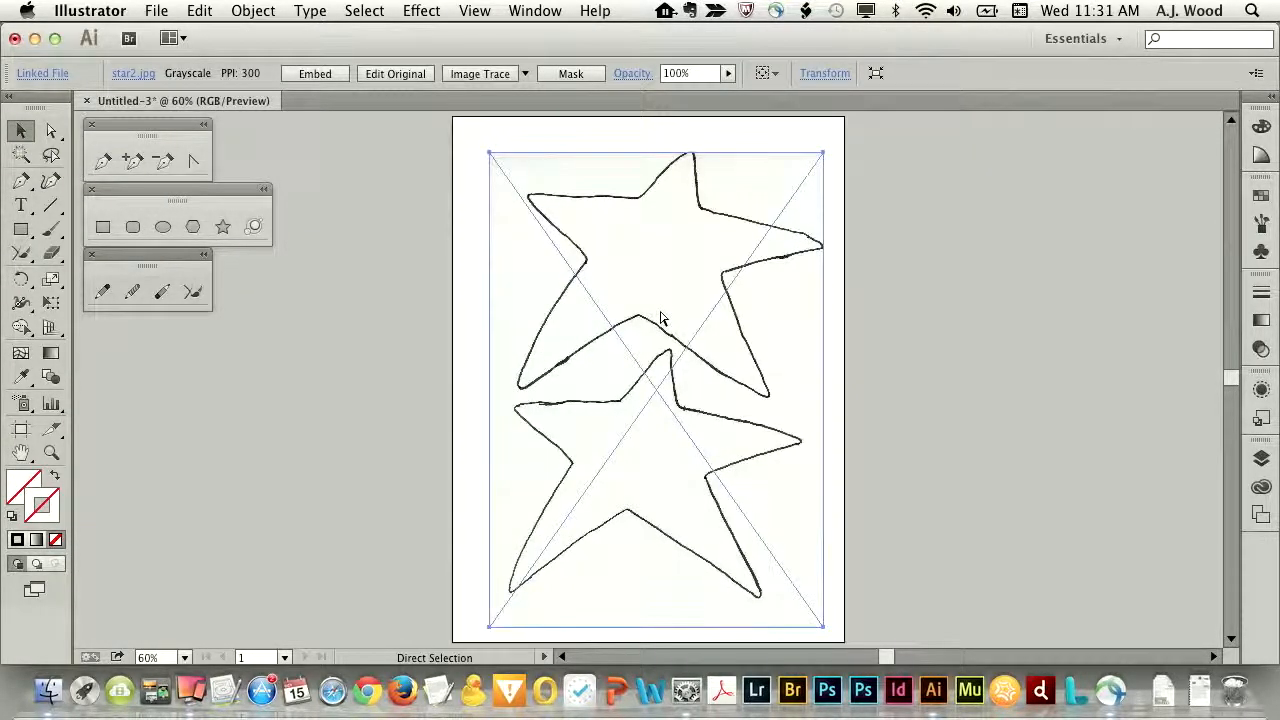
pyautogui.moveTo(669, 291)
pyautogui.mouseDown()
pyautogui.moveTo(665, 275)
pyautogui.moveTo(656, 283)
pyautogui.mouseUp()
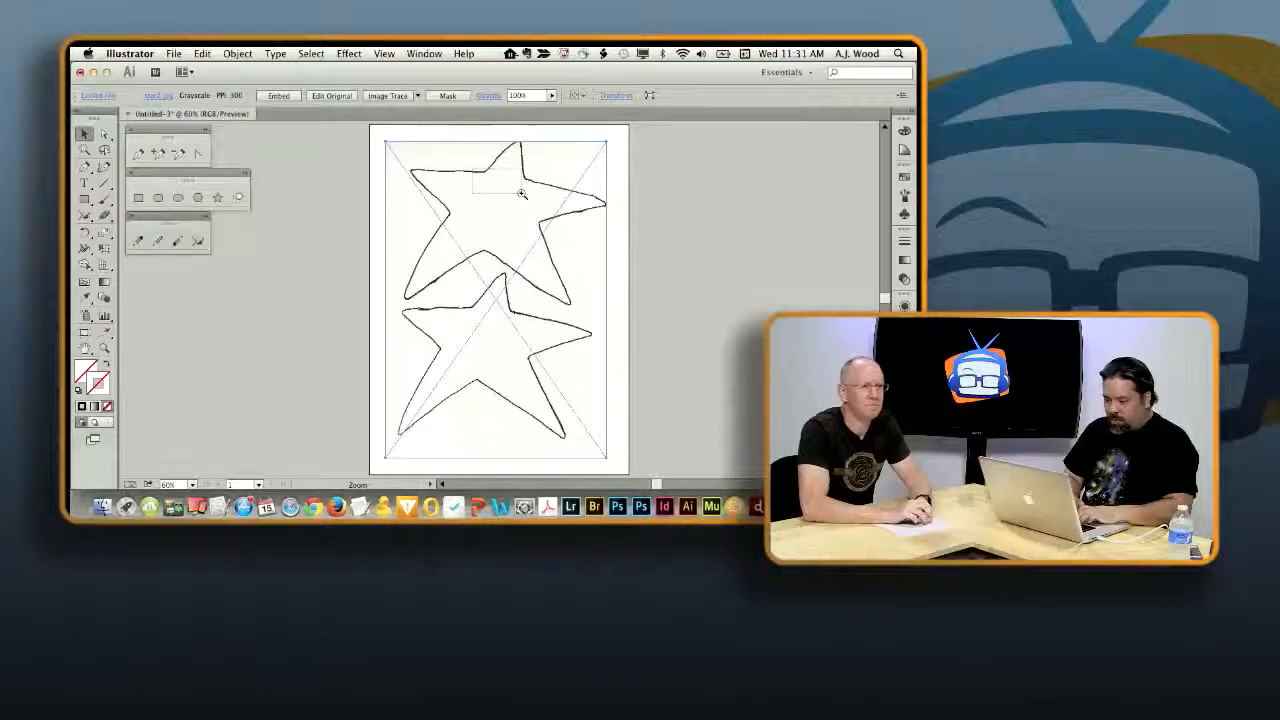
# - Examine the pixel edges of the upper star's outline at the inner corner near its top point
pyautogui.scroll(5, 520, 195)
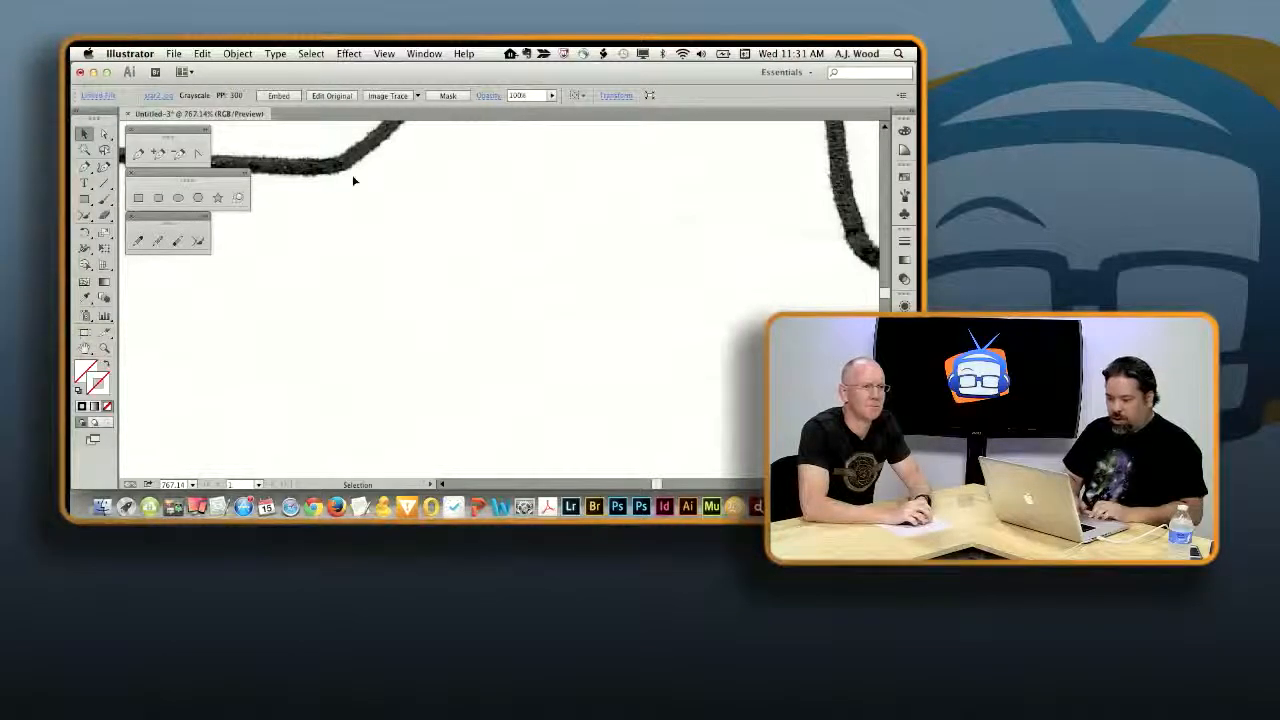
pyautogui.scroll(3, 440, 295)
pyautogui.hscroll(-2, 440, 295)
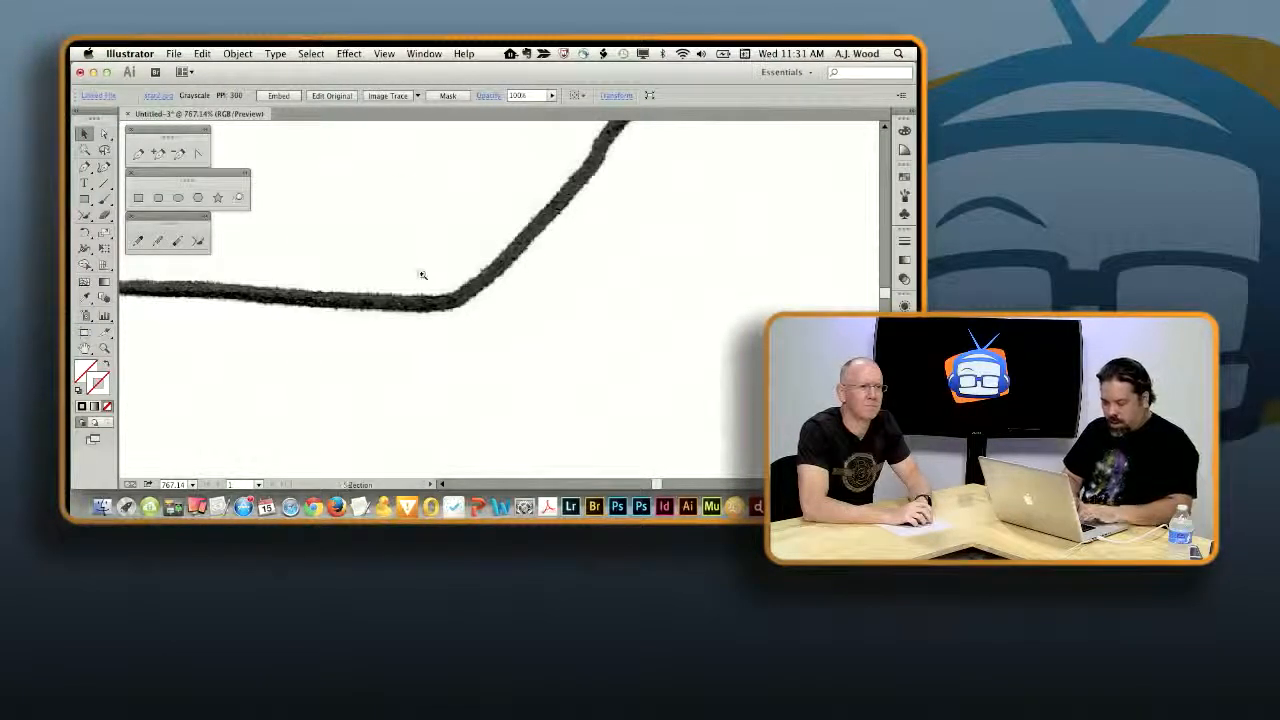
pyautogui.moveTo(422, 275); pyautogui.dragTo(511, 329)
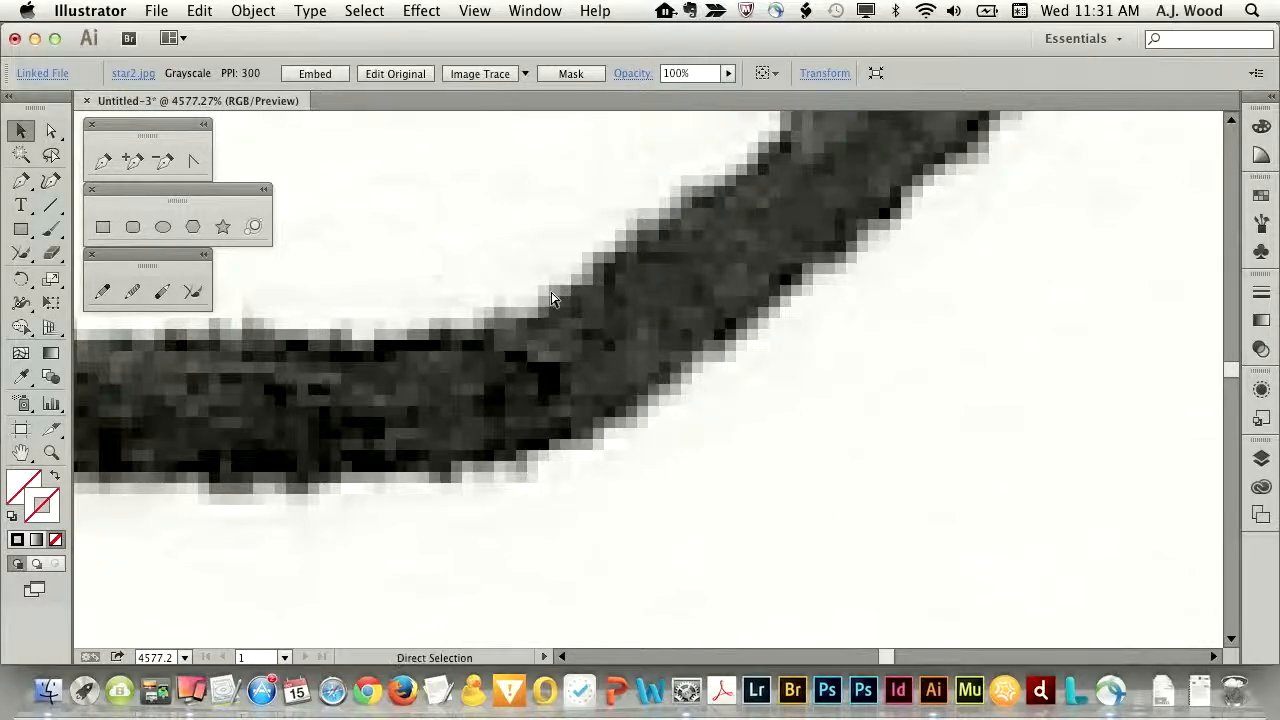
pyautogui.press('super+0')
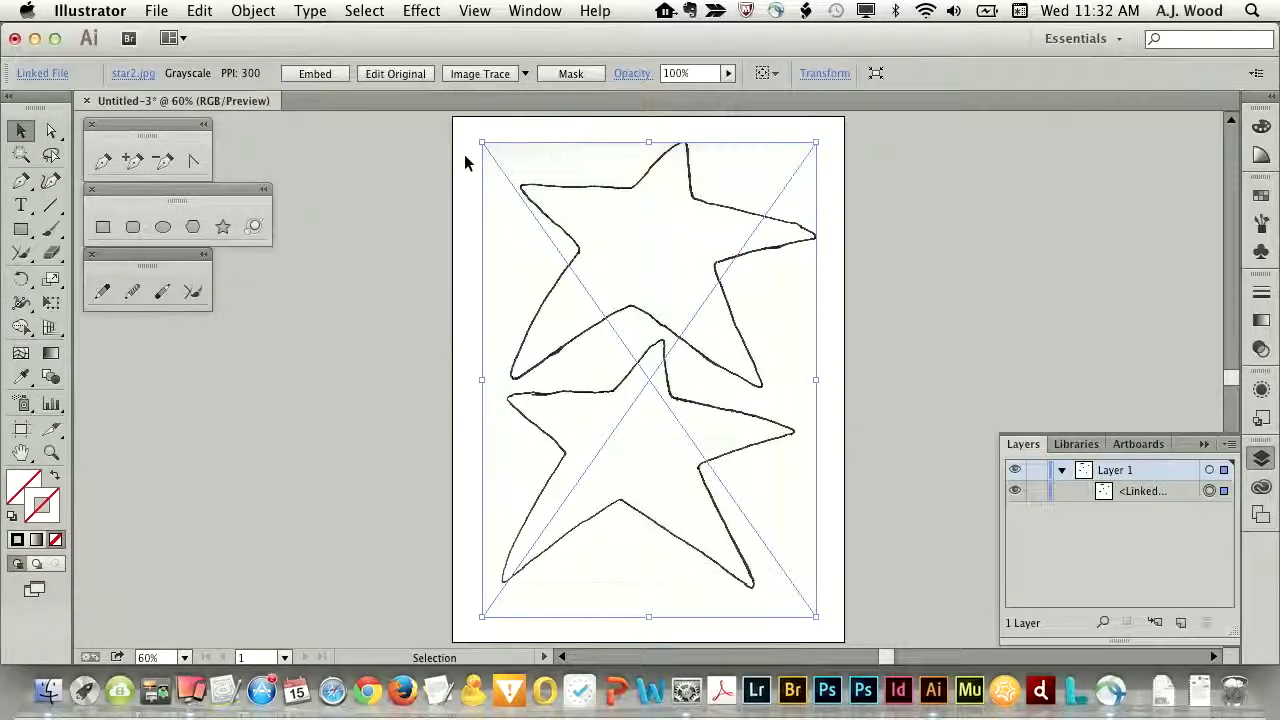
# - Convert the linked star image to a tracing object with Image Trace, using the default preset
pyautogui.click(423, 207)
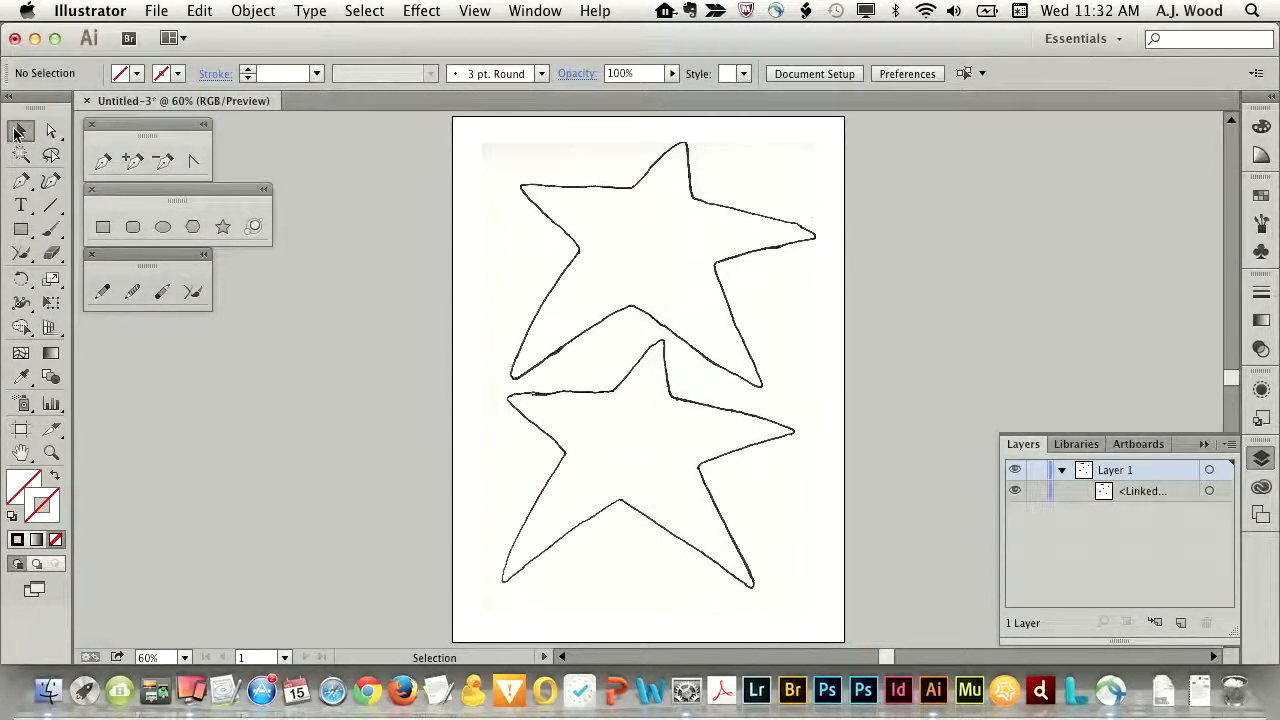
pyautogui.click(587, 199)
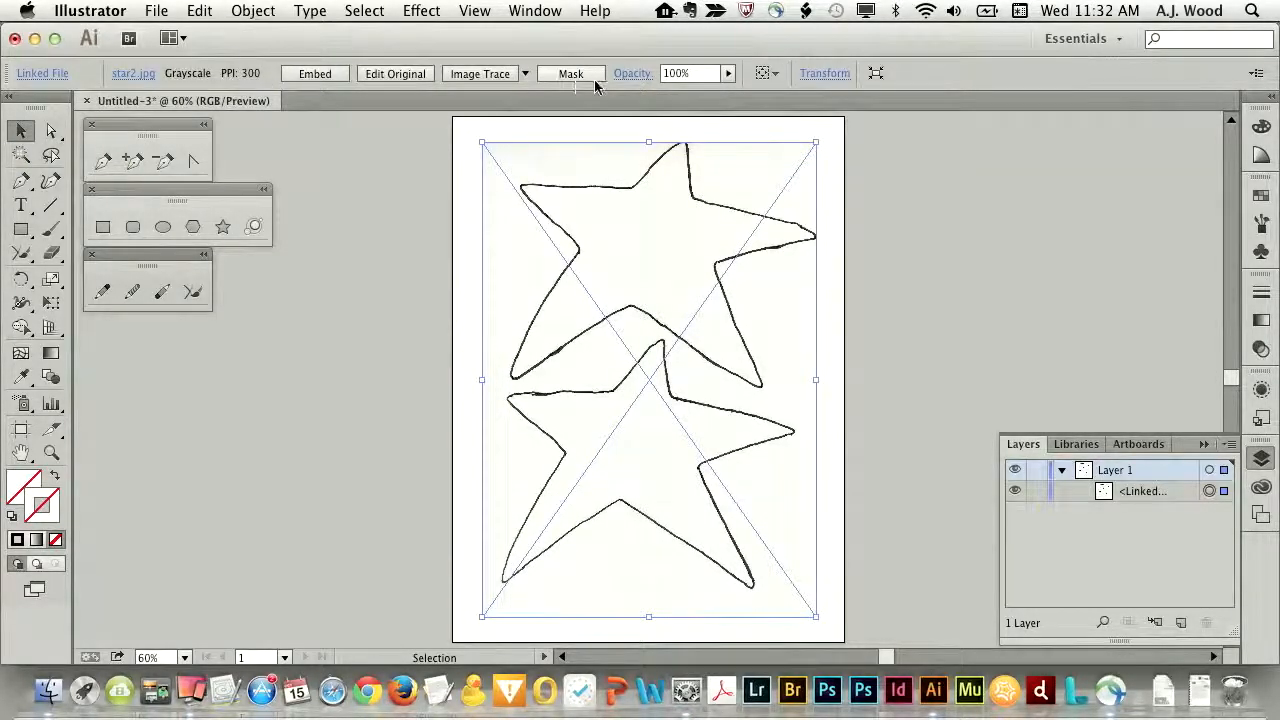
pyautogui.click(475, 73)
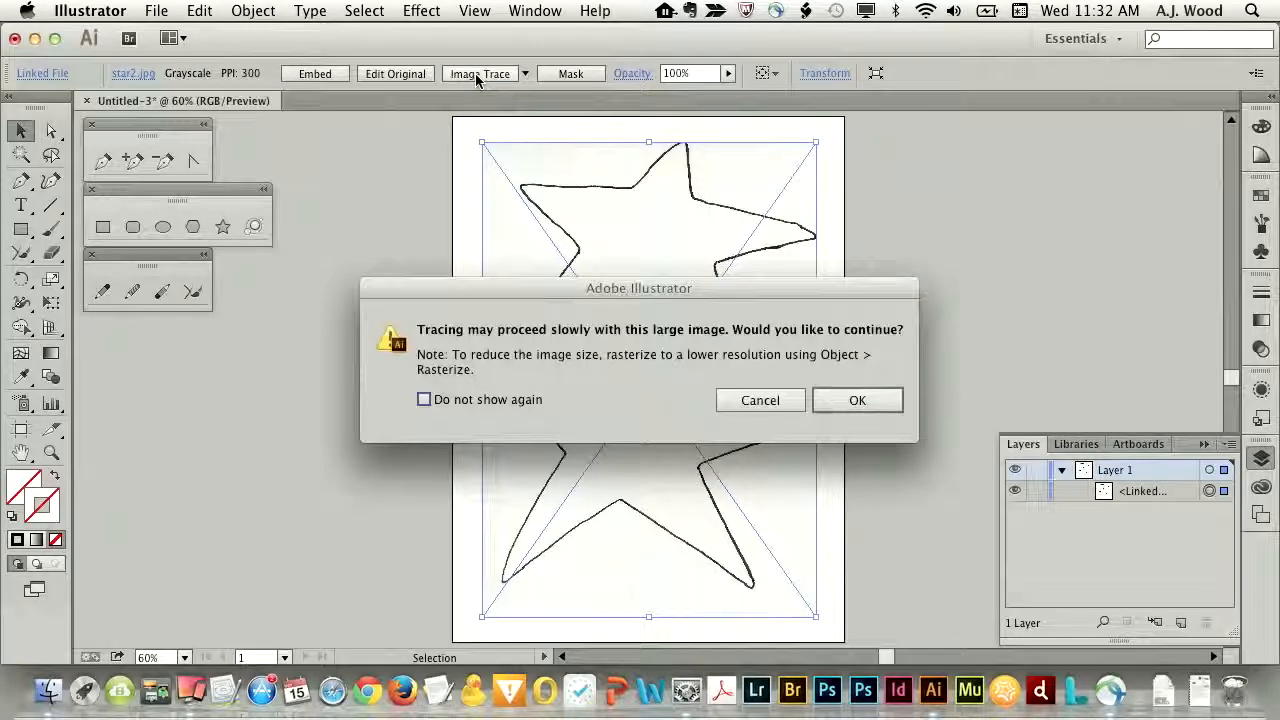
pyautogui.click(854, 401)
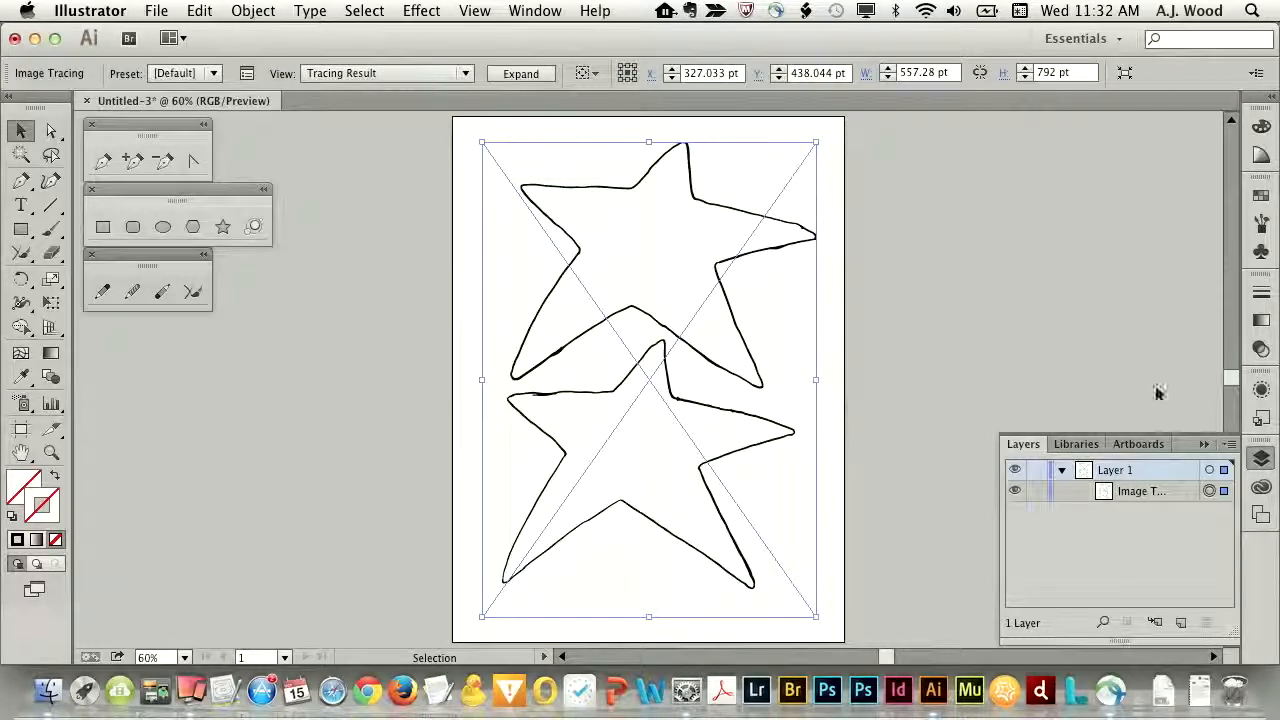
# - Show the Image Trace settings and place them beside the artboard
pyautogui.click(529, 12)
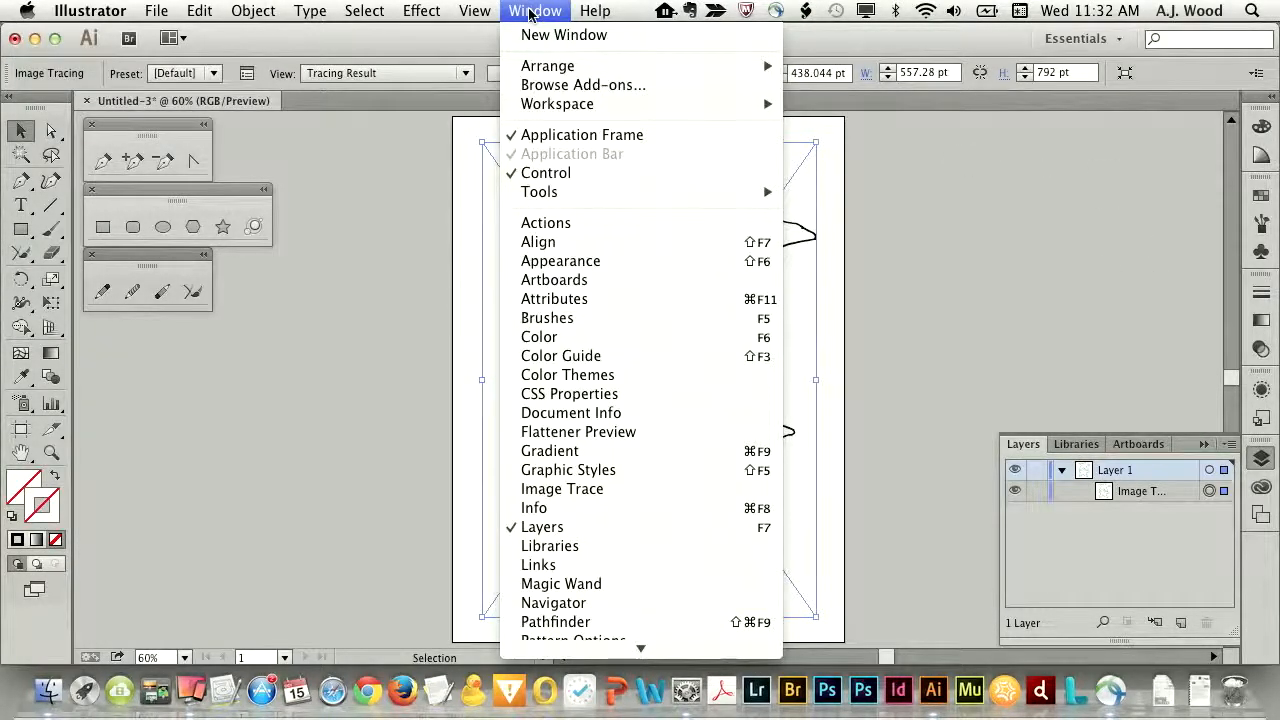
pyautogui.click(551, 494)
pyautogui.moveTo(1218, 466); pyautogui.dragTo(1220, 386)
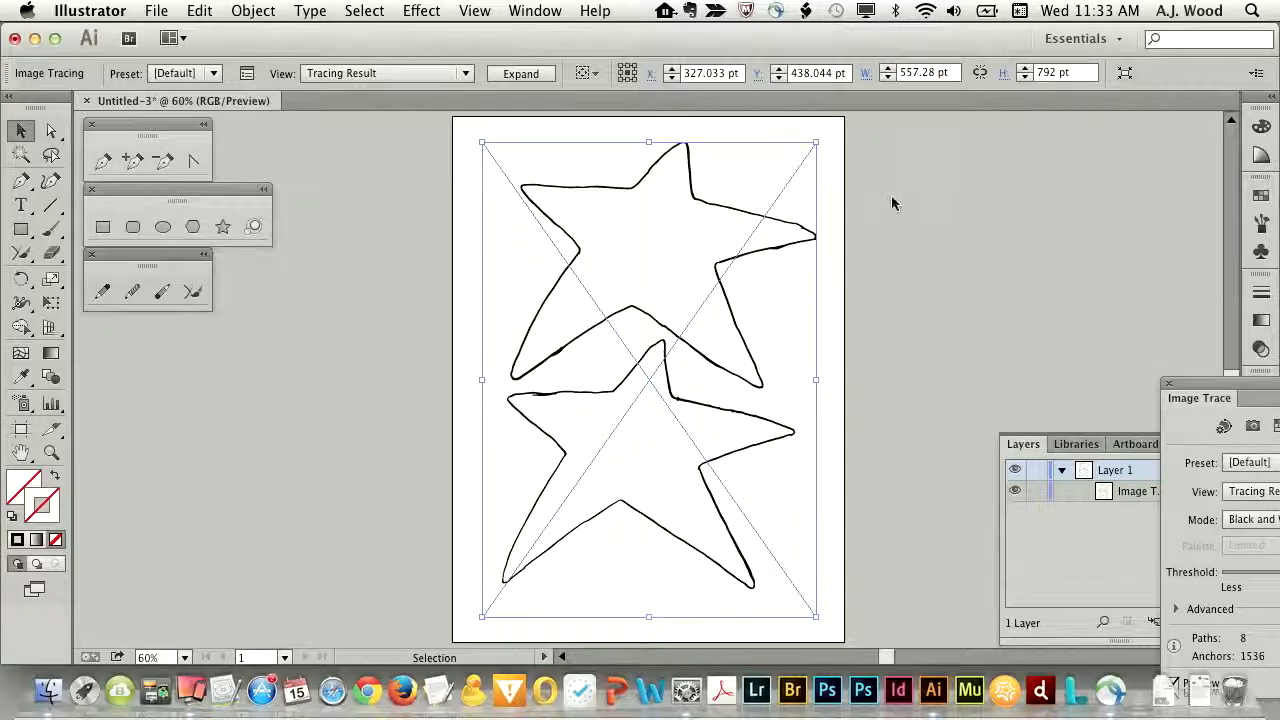
pyautogui.moveTo(1203, 398)
pyautogui.mouseDown()
pyautogui.moveTo(910, 234)
pyautogui.moveTo(872, 138)
pyautogui.moveTo(891, 138)
pyautogui.mouseUp()
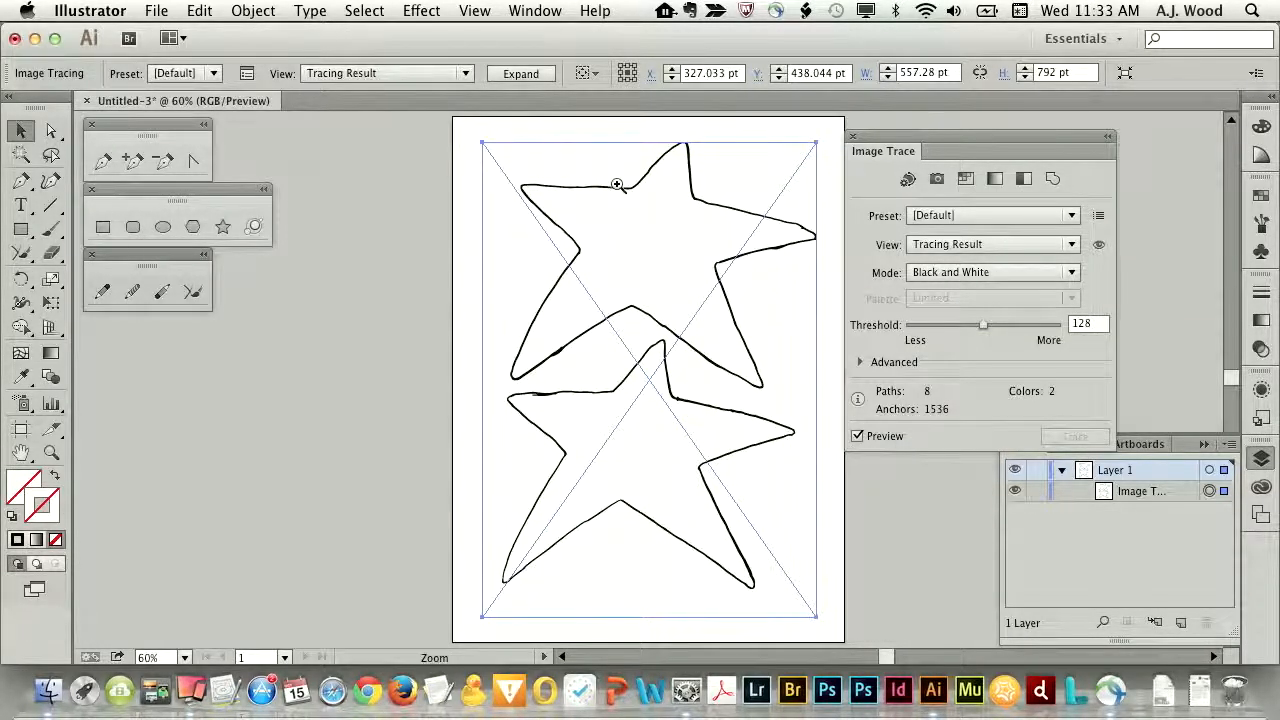
# - Examine the traced outline's edge at close range at the upper star's inner corner
pyautogui.moveTo(686, 209); pyautogui.dragTo(648, 221)
pyautogui.moveTo(591, 143)
pyautogui.mouseDown()
pyautogui.moveTo(623, 200)
pyautogui.moveTo(659, 228)
pyautogui.mouseUp()
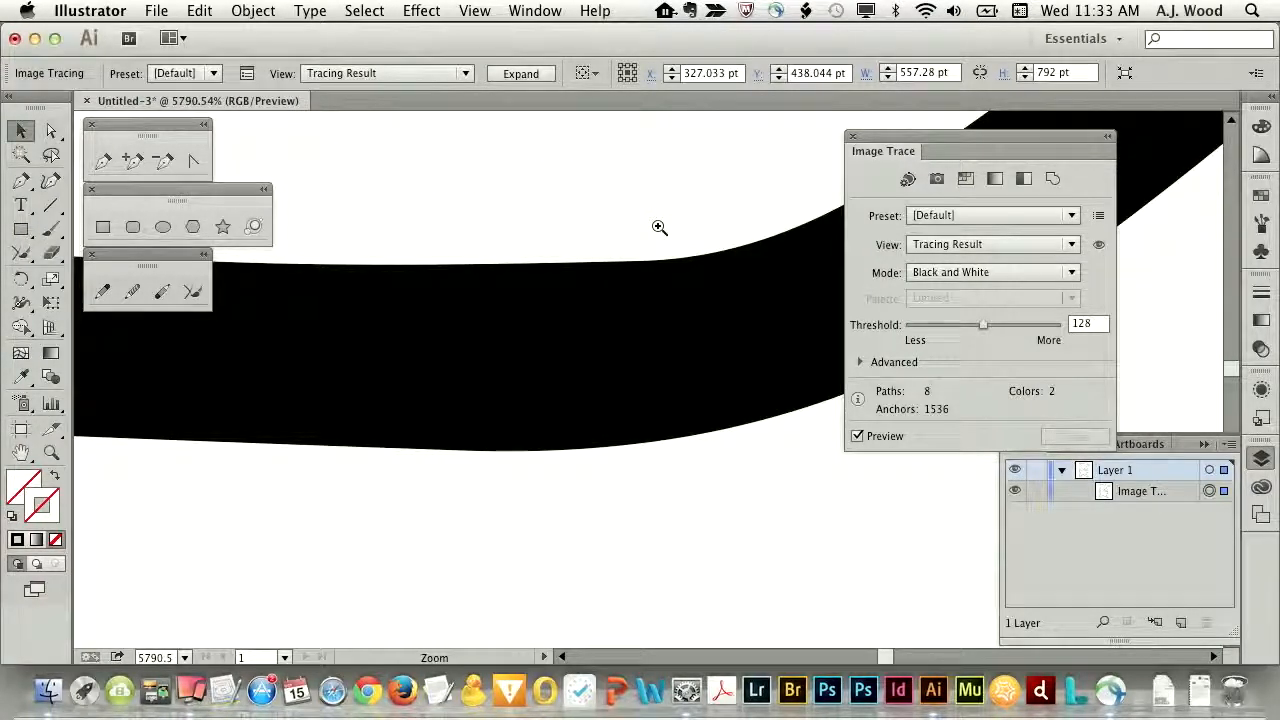
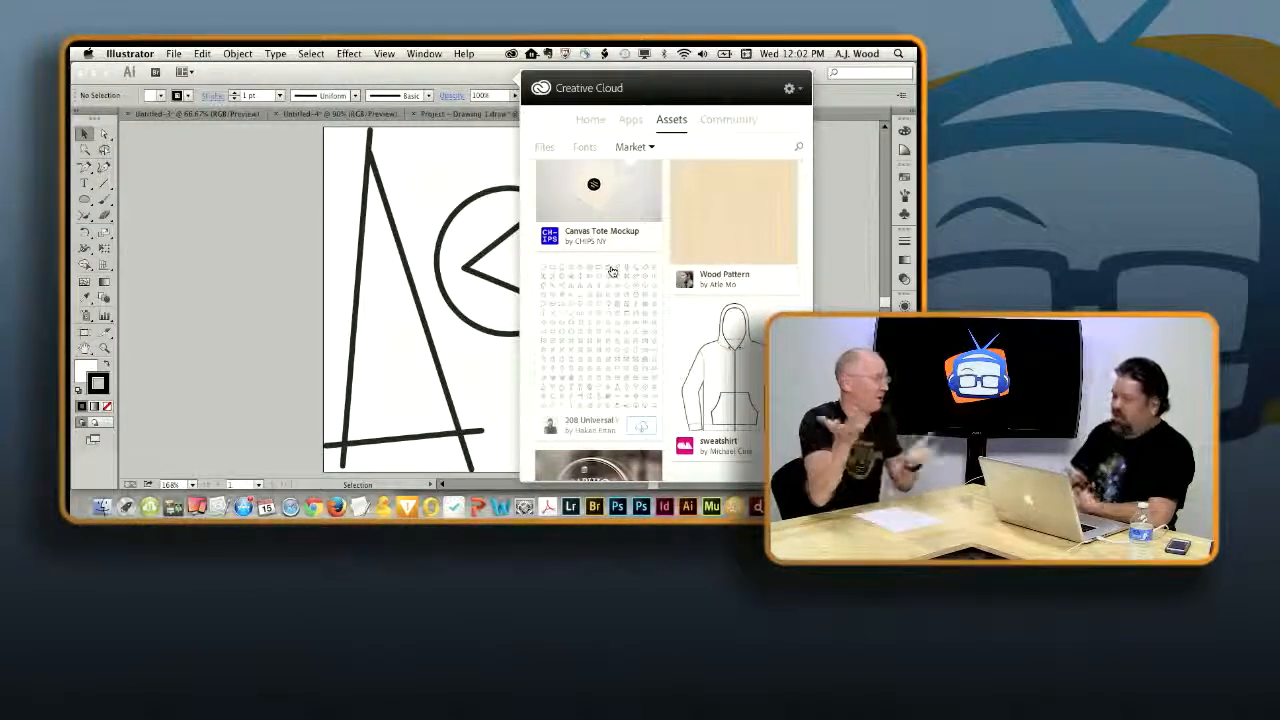
# - Look at the details of the 208 Universal Web Outline Icons asset in the Creative Cloud Market and return to the asset list
pyautogui.click(580, 354)
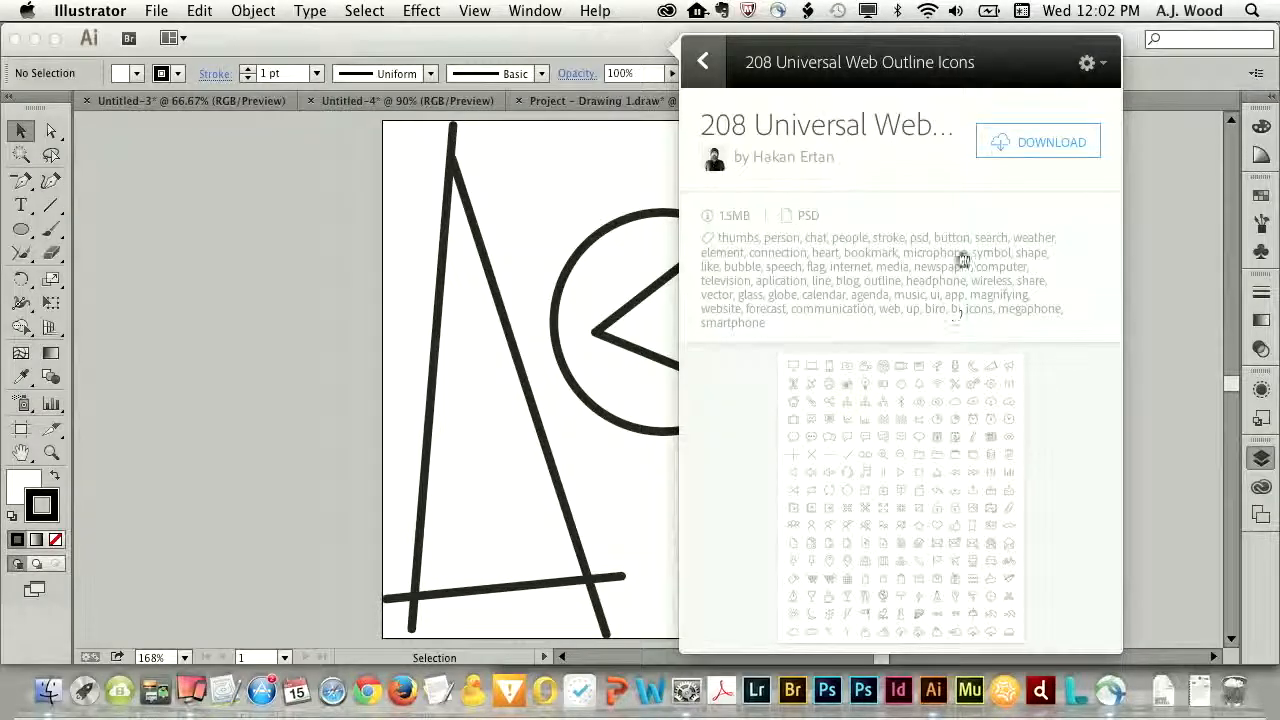
pyautogui.click(985, 146)
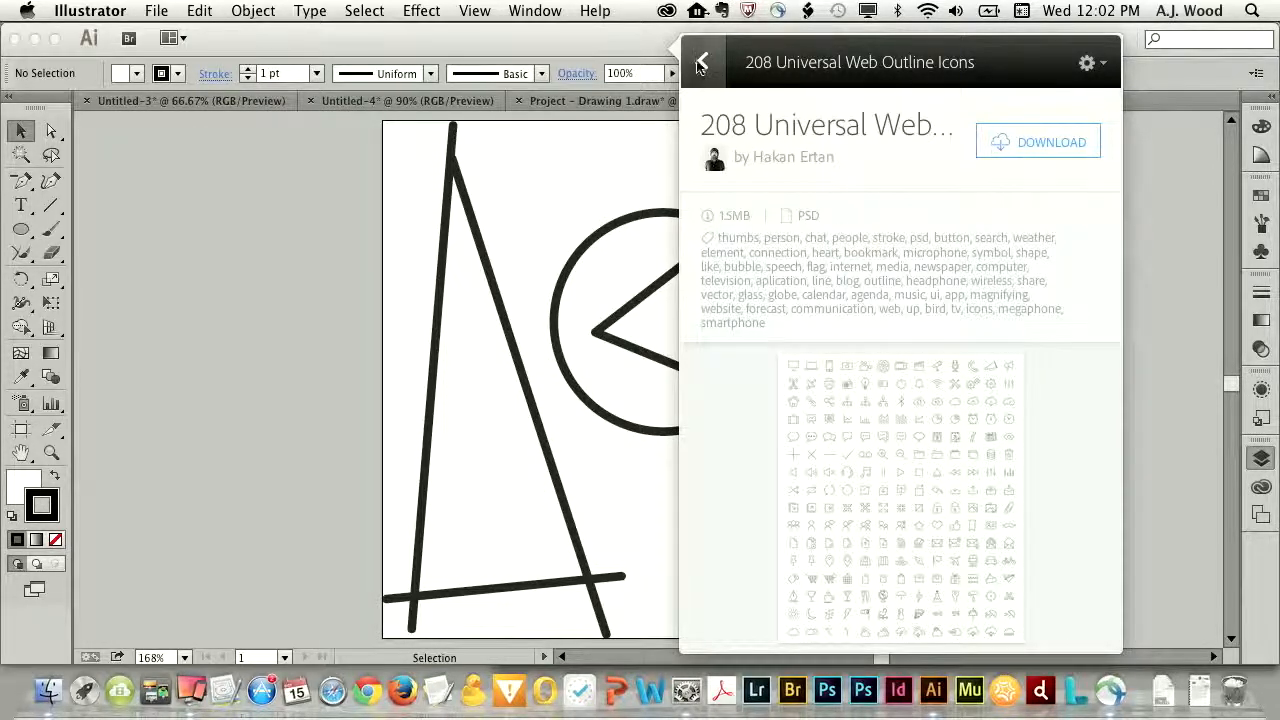
pyautogui.click(701, 64)
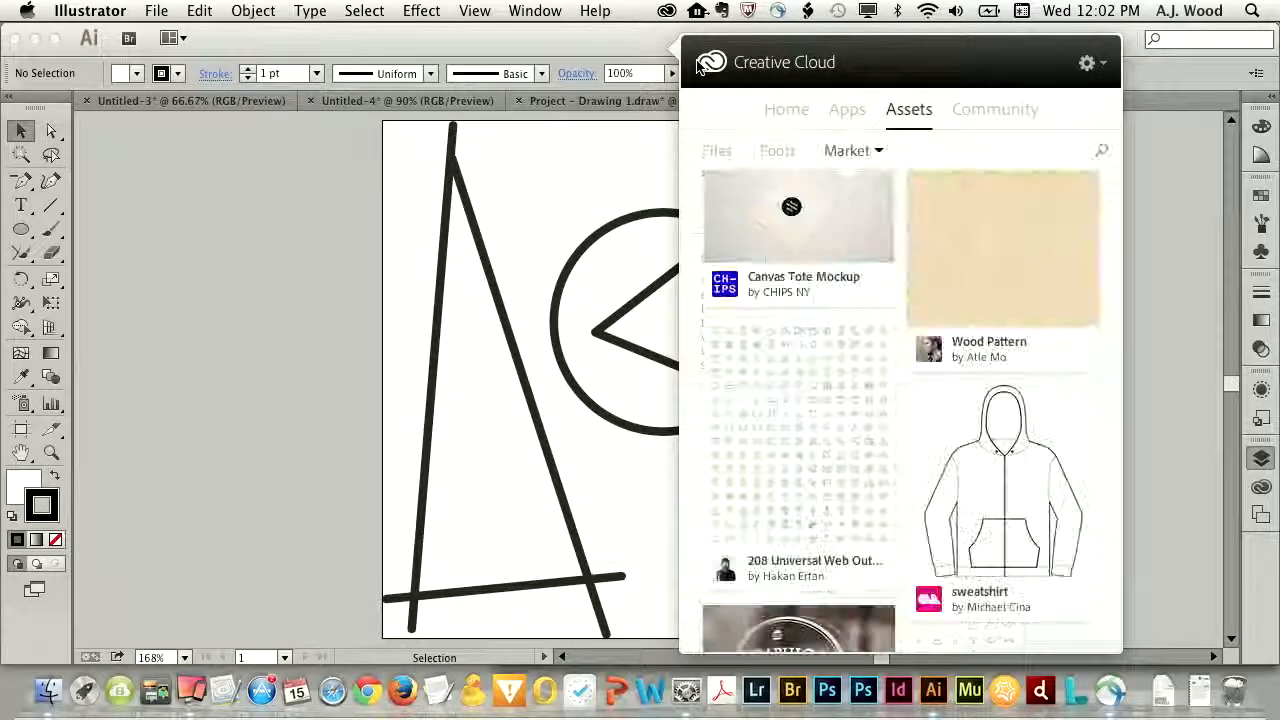
# - Review the fonts synced from Typekit among the Creative Cloud assets
pyautogui.click(772, 158)
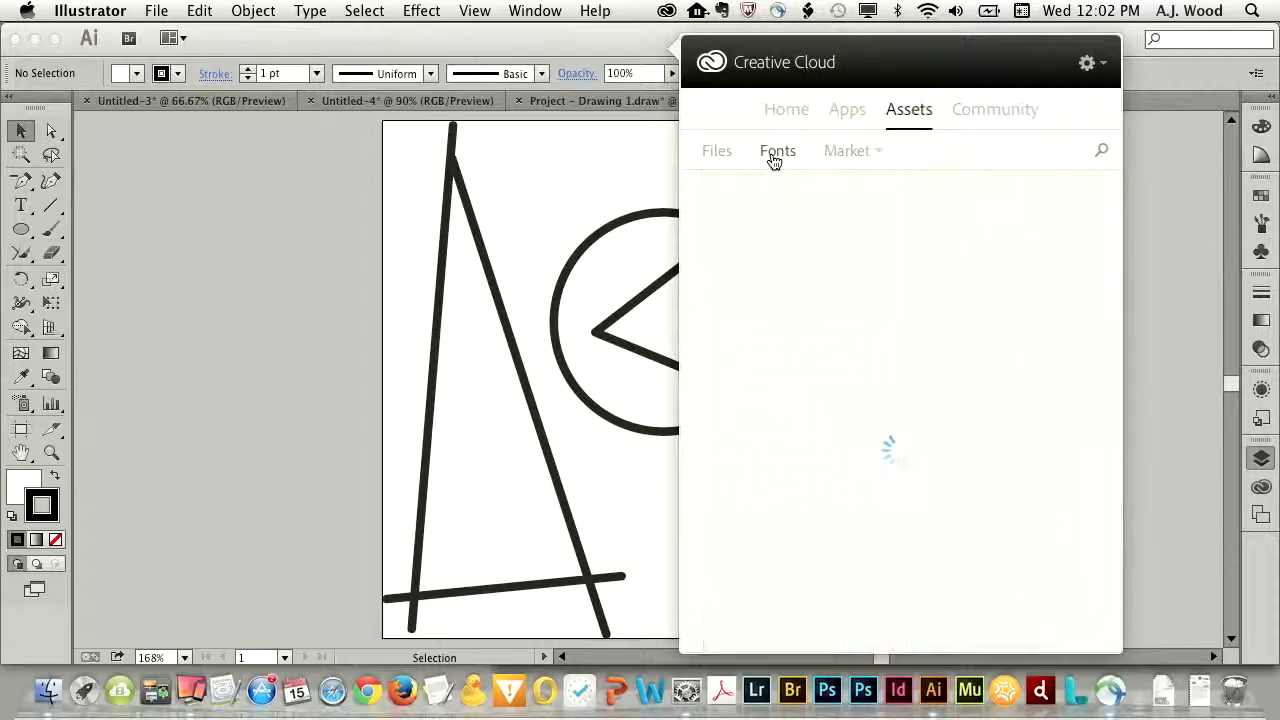
pyautogui.scroll(-3, 923, 471)
pyautogui.scroll(3, 923, 477)
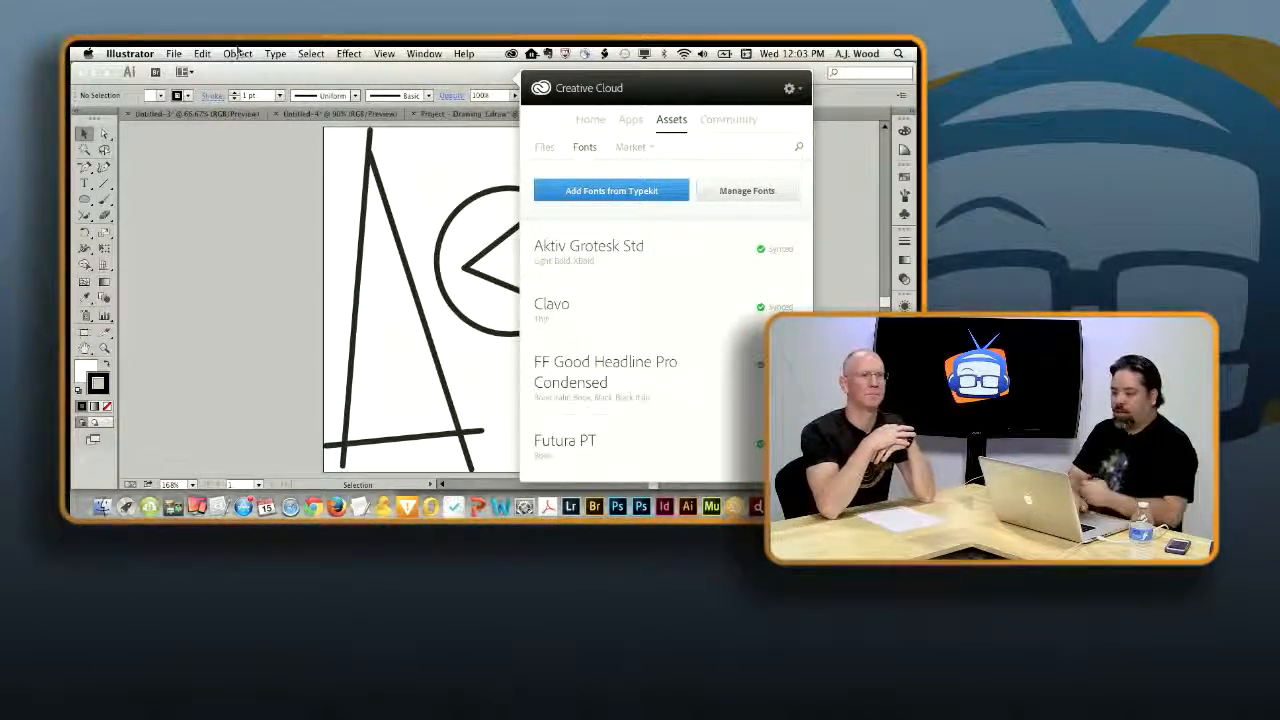
# - Find Illustrator's command for adding Typekit fonts and look through the whole Creative Cloud font list
pyautogui.click(269, 68)
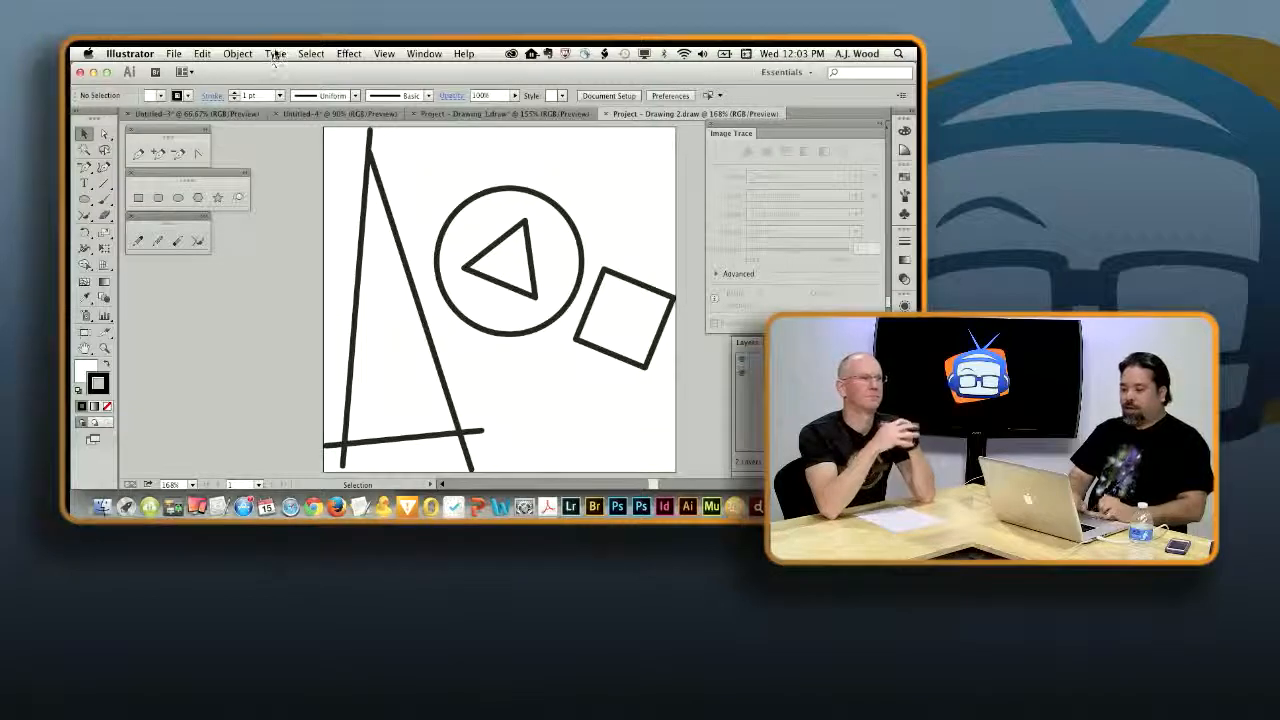
pyautogui.click(275, 54)
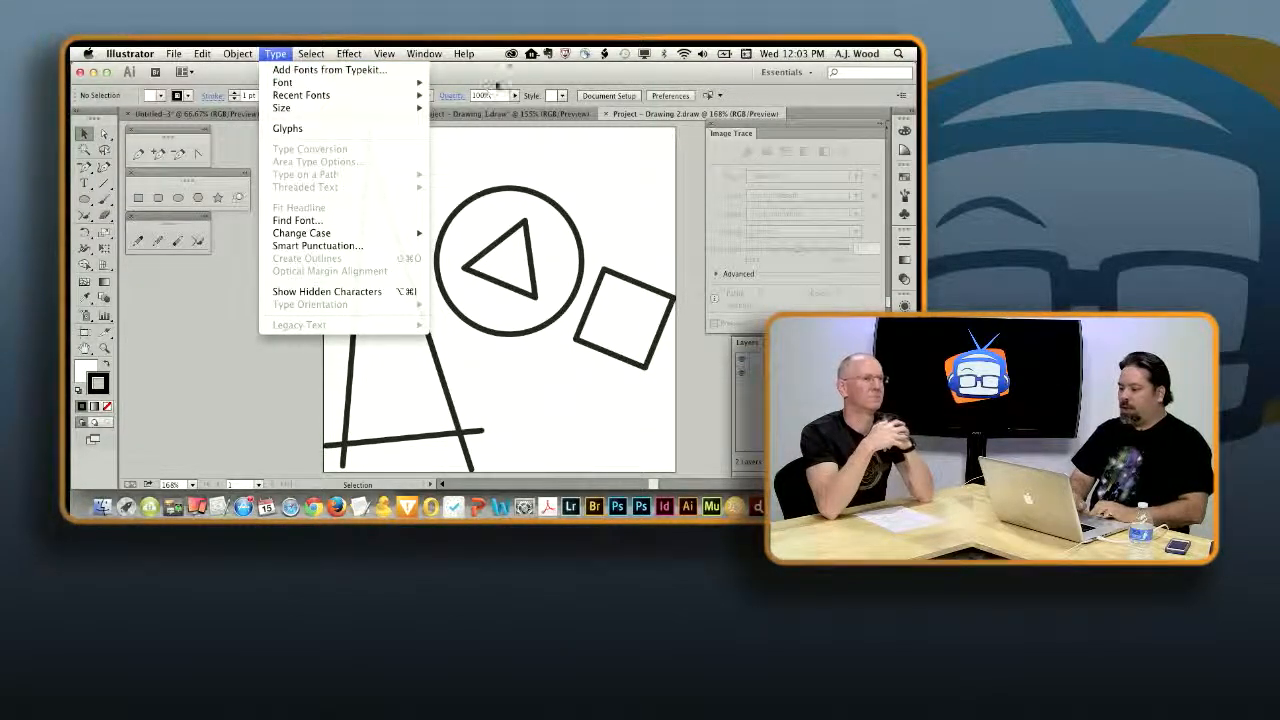
pyautogui.click(329, 69)
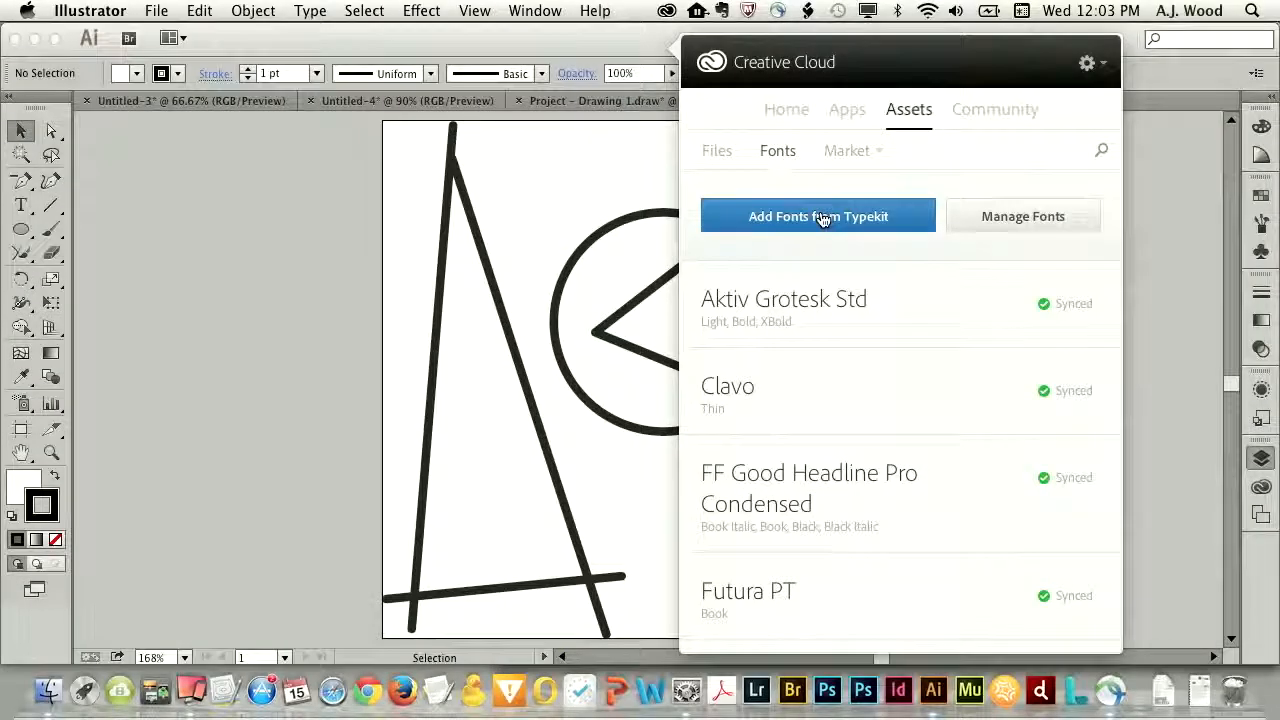
pyautogui.scroll(-4, 900, 463)
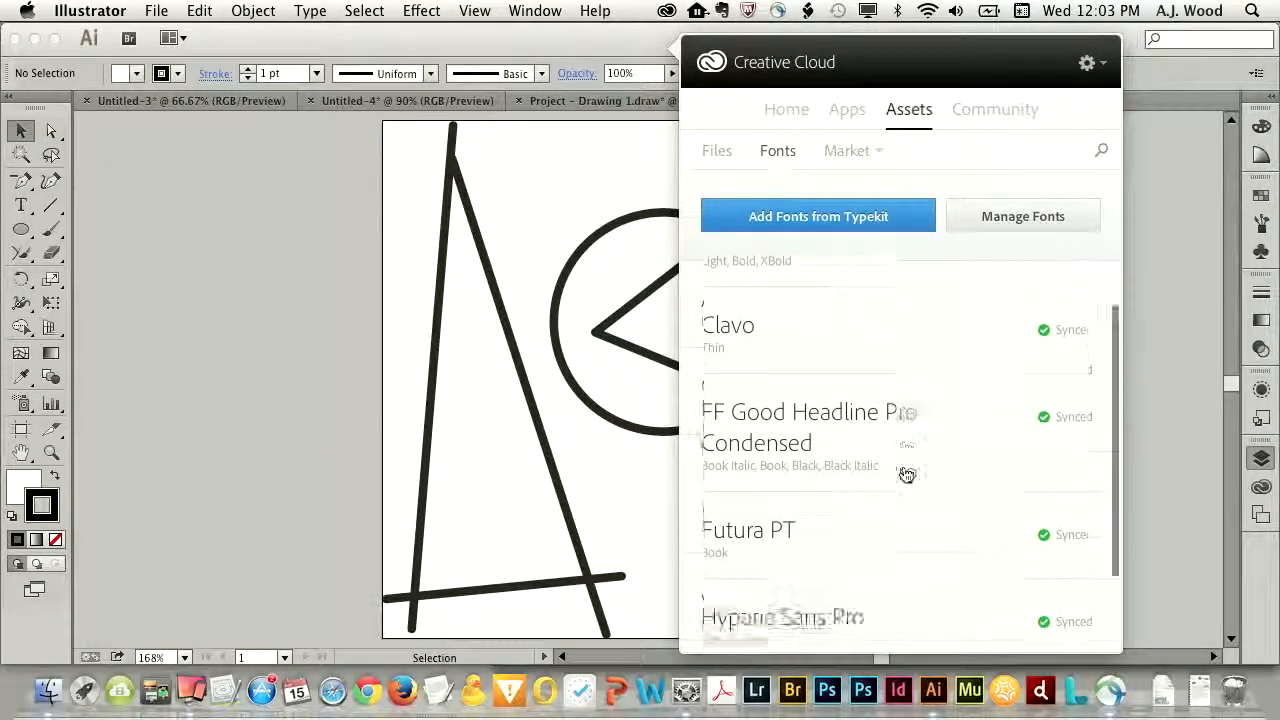
pyautogui.scroll(4, 905, 470)
pyautogui.scroll(-4, 905, 473)
pyautogui.scroll(4, 905, 473)
pyautogui.scroll(-4, 905, 473)
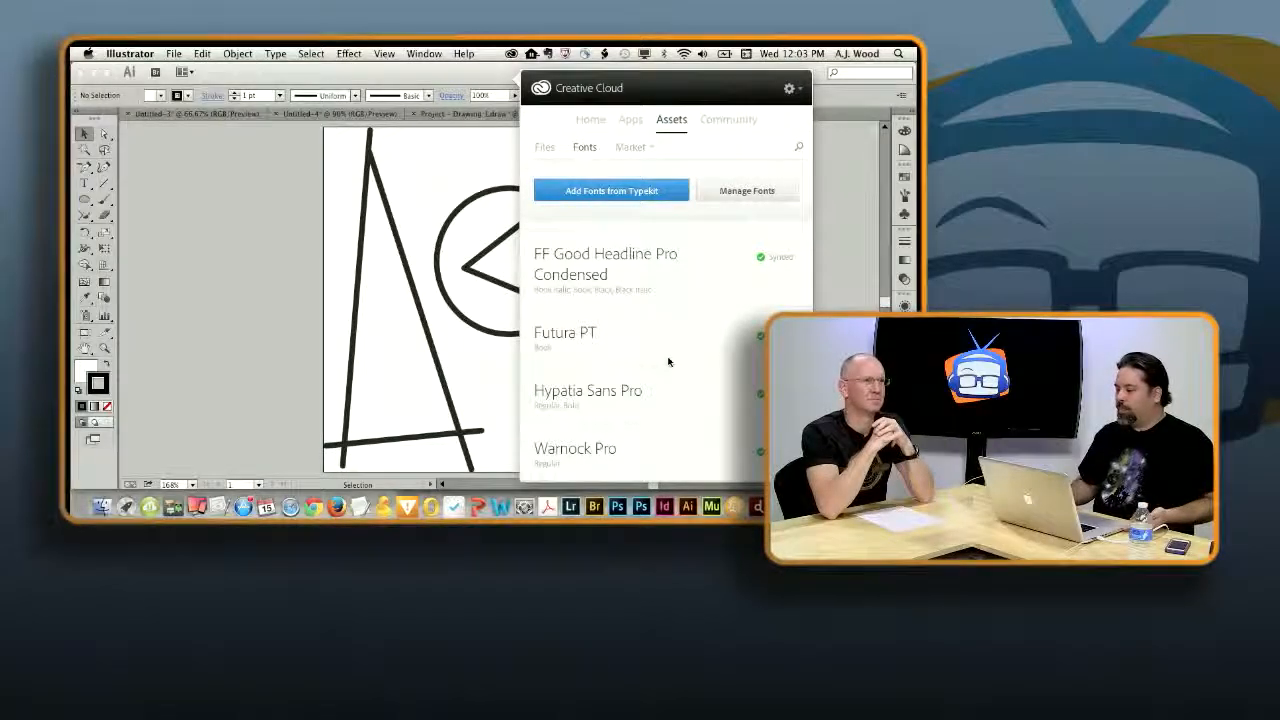
# - Browse the Behance project activity in the Creative Cloud community feed
pyautogui.click(727, 121)
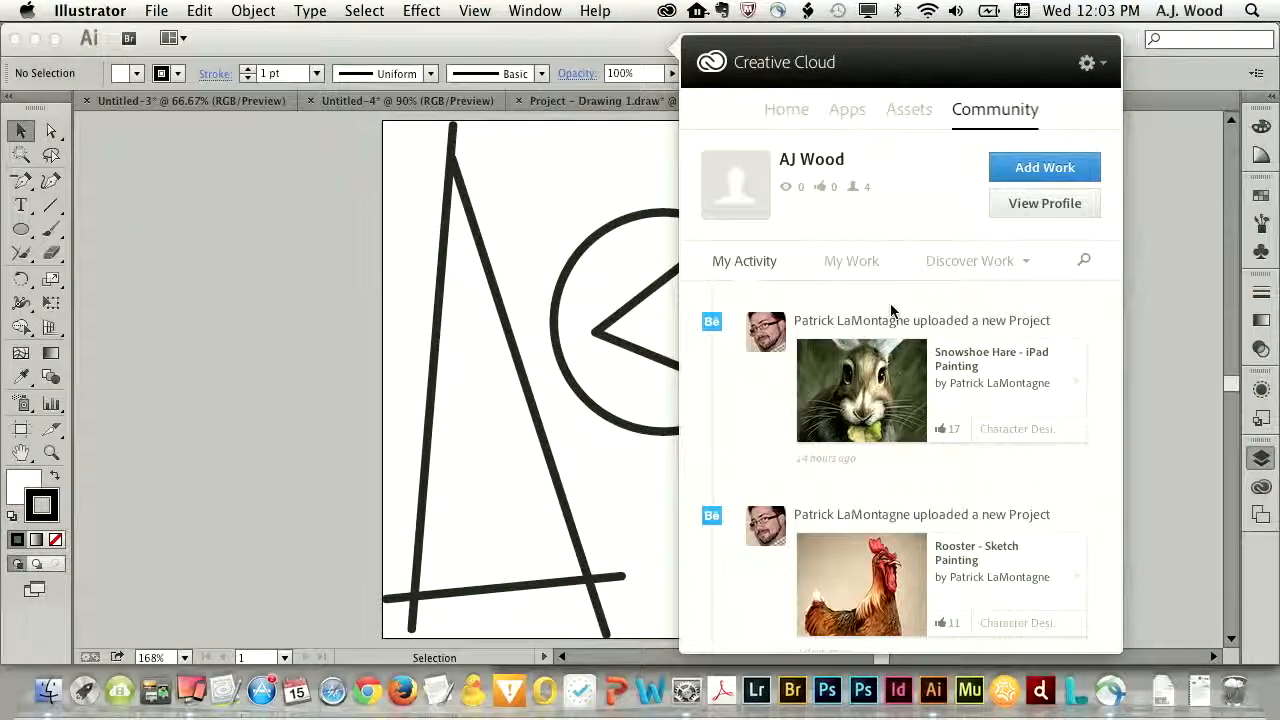
pyautogui.scroll(-10, 934, 447)
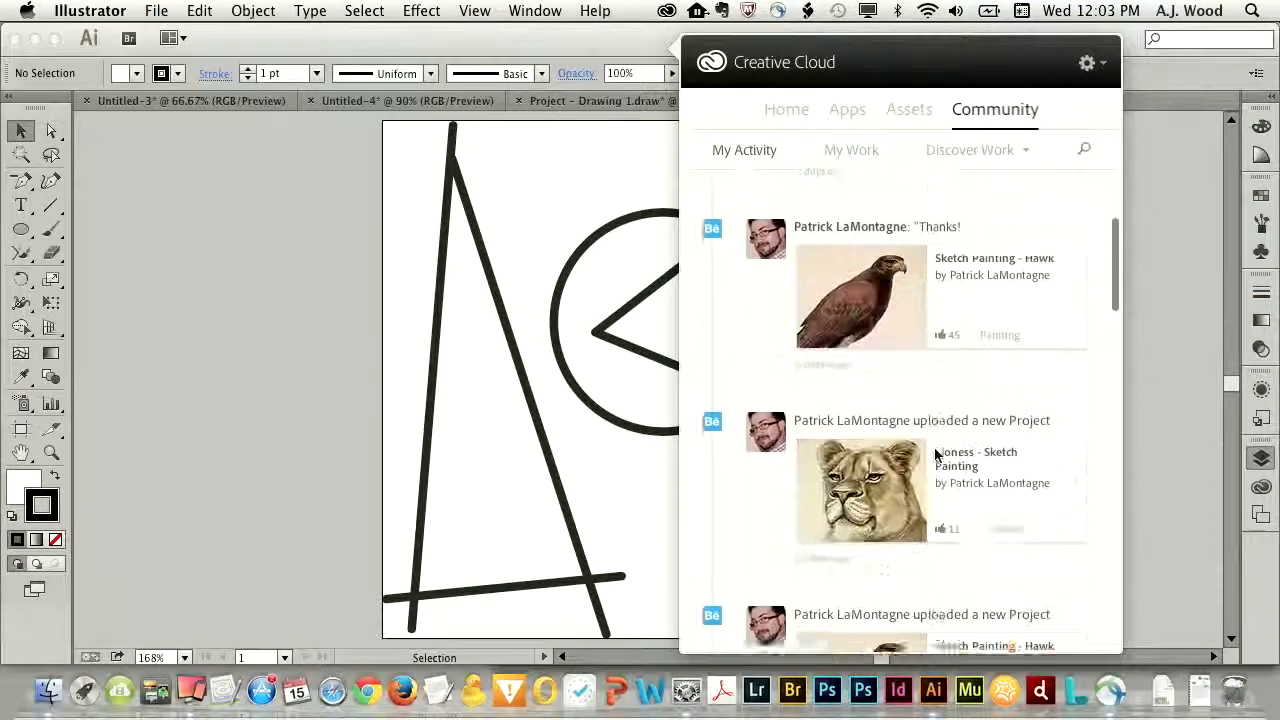
pyautogui.scroll(-15, 934, 455)
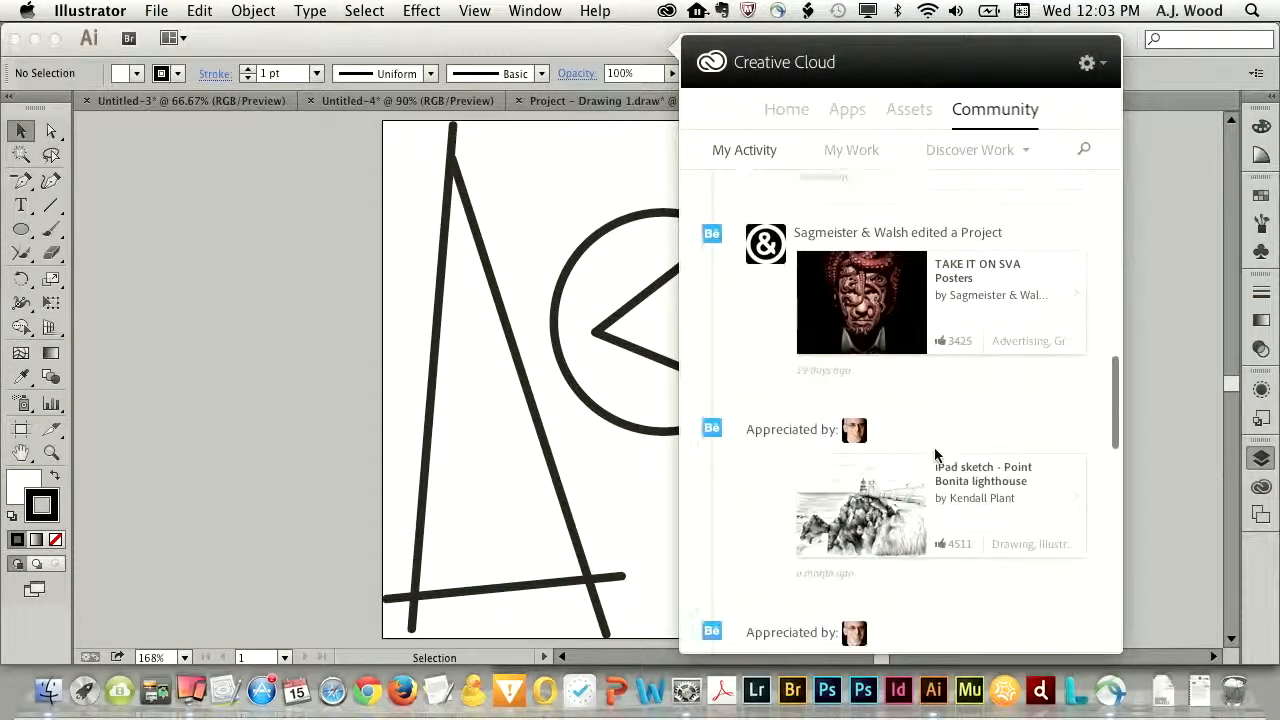
pyautogui.scroll(10, 866, 318)
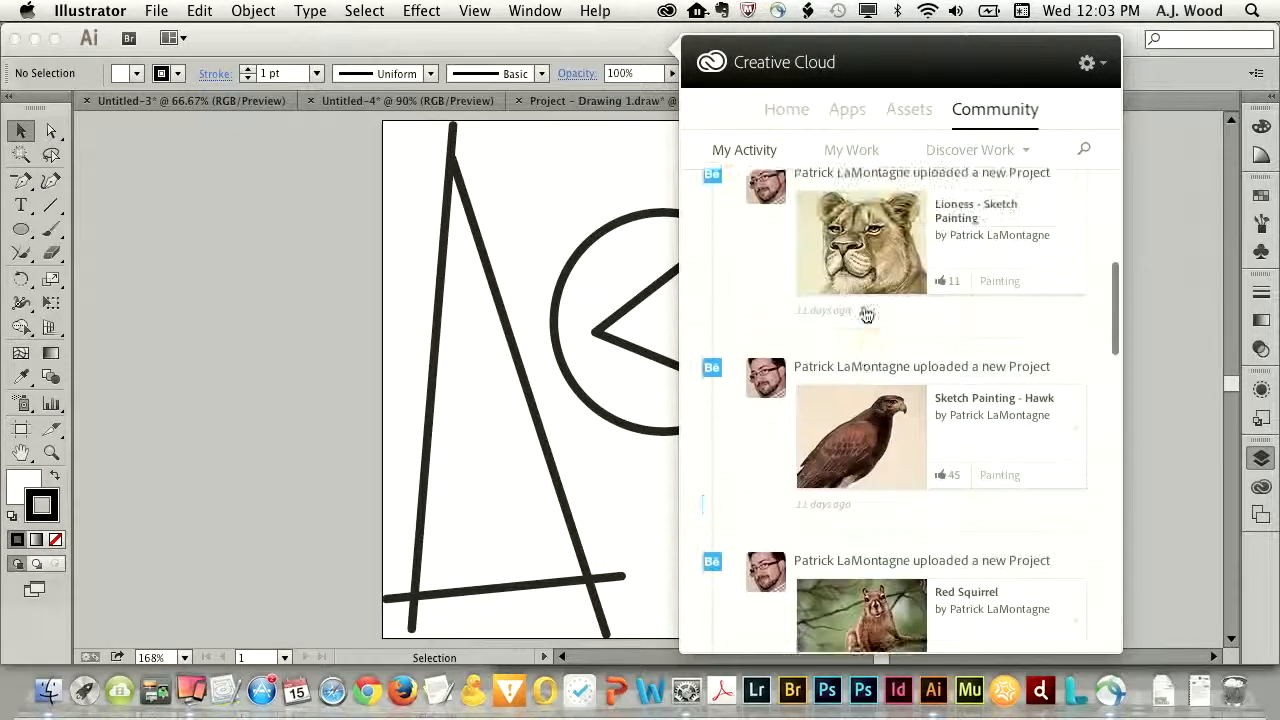
pyautogui.scroll(10, 866, 318)
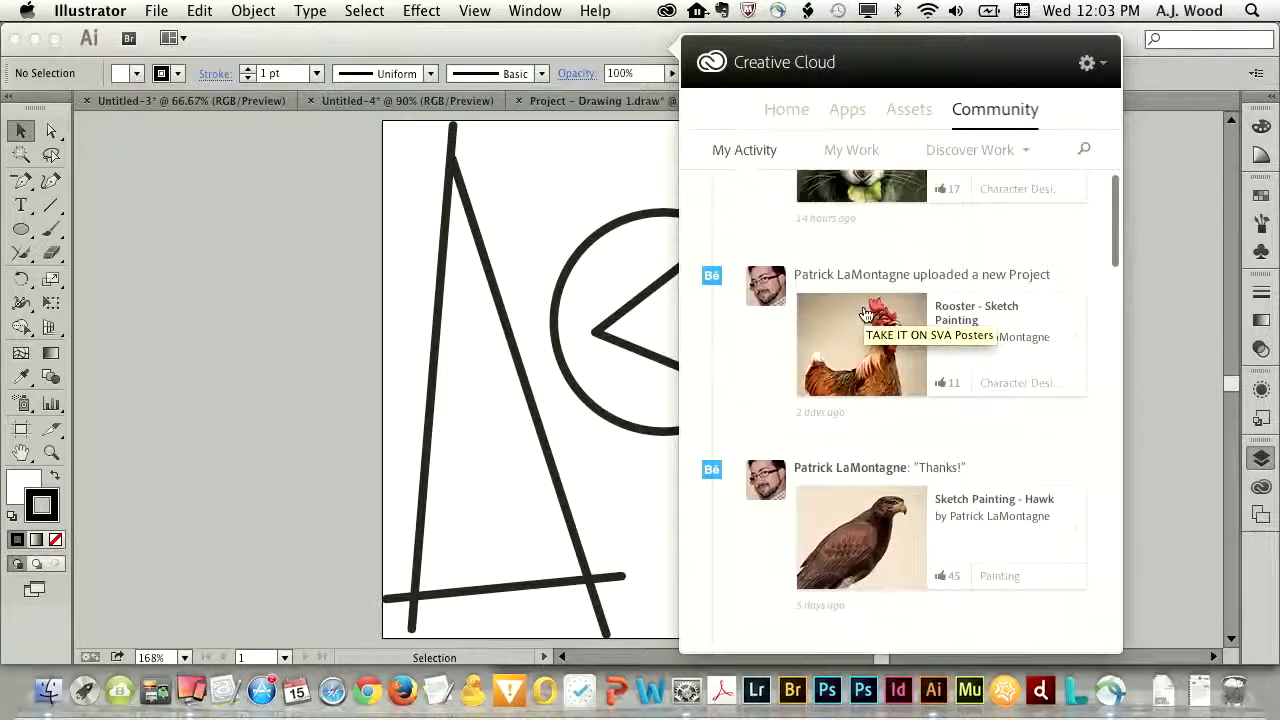
pyautogui.scroll(-8, 866, 318)
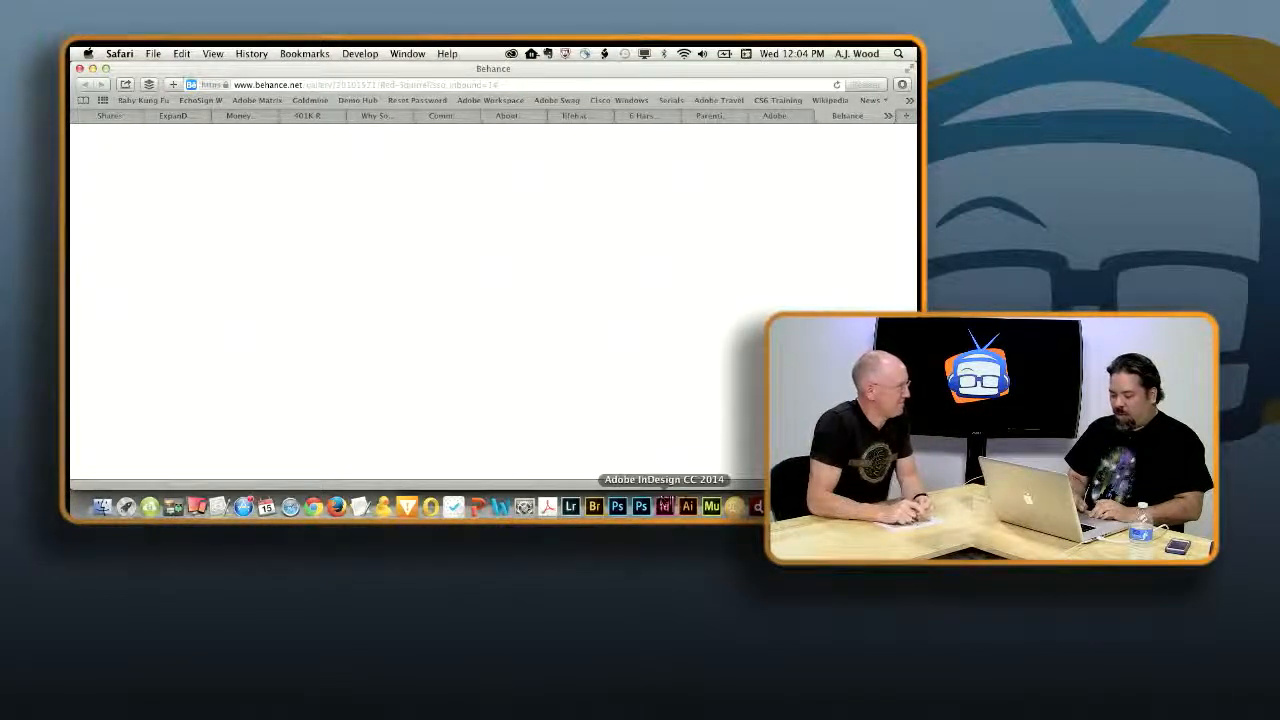
# - Switch to Illustrator and create a new 960 x 580 pt document with the Basic RGB profile
pyautogui.click(687, 507)
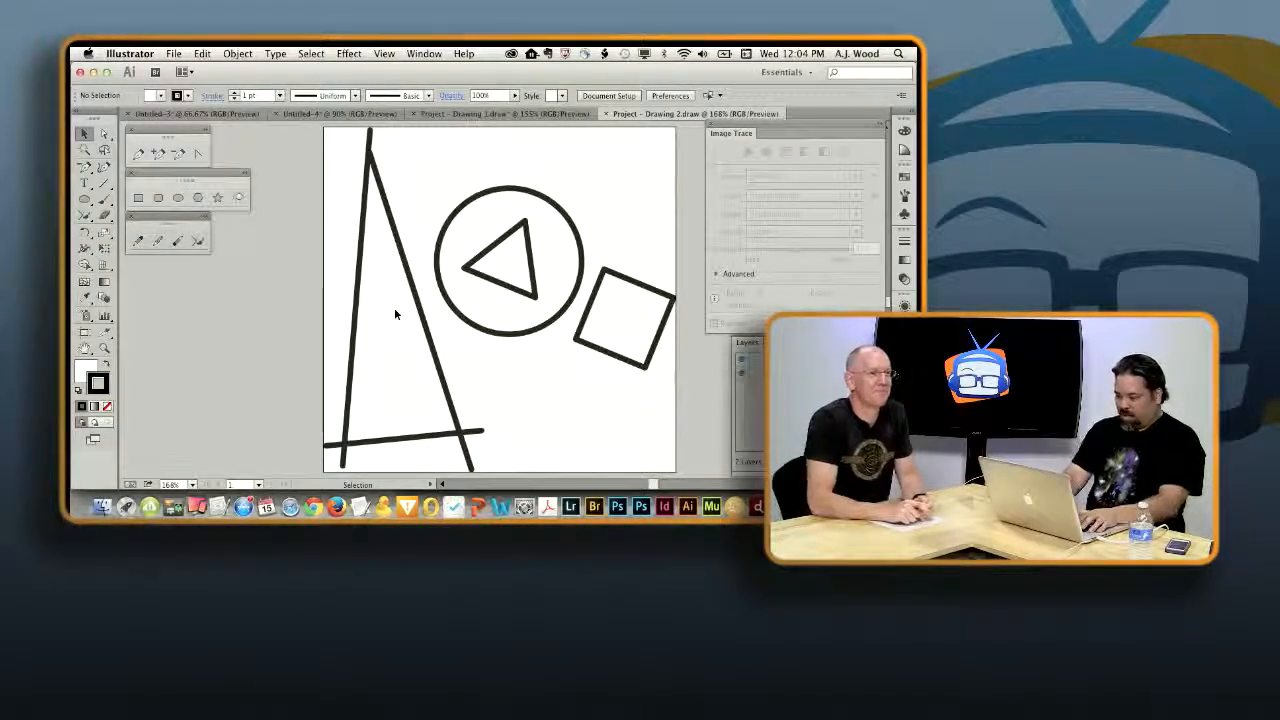
pyautogui.press('super+n')
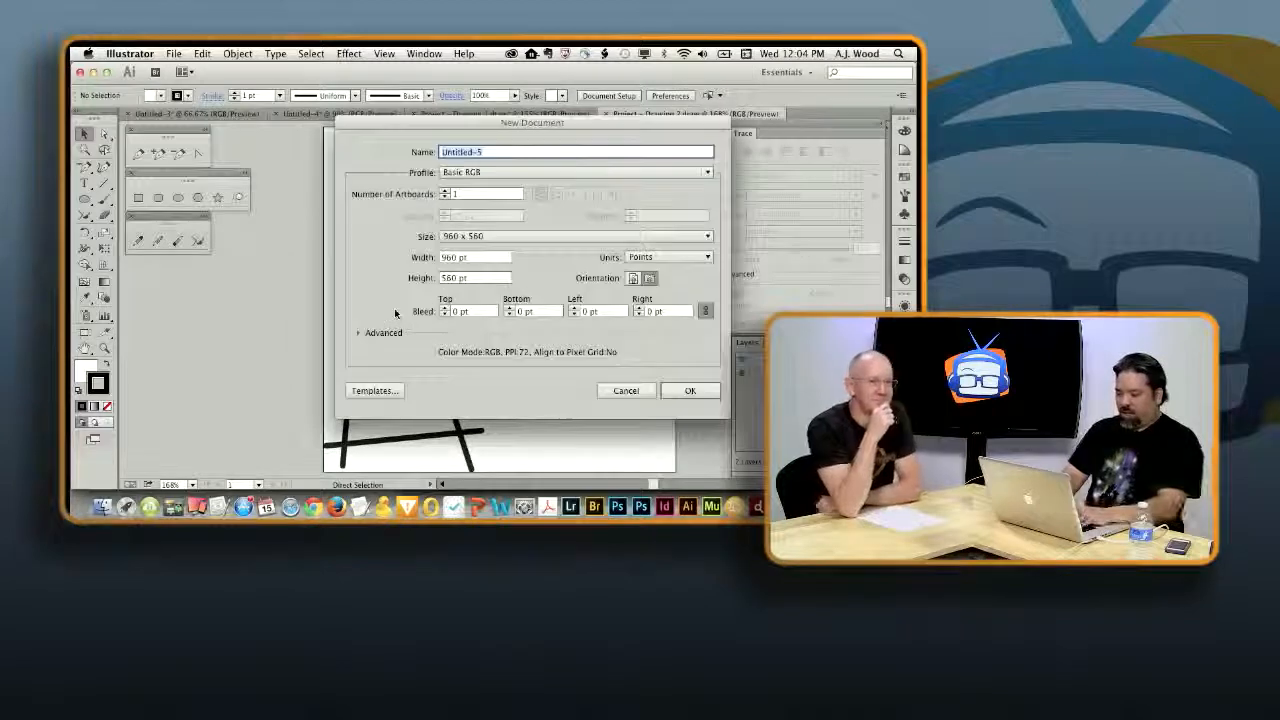
pyautogui.press('Return')
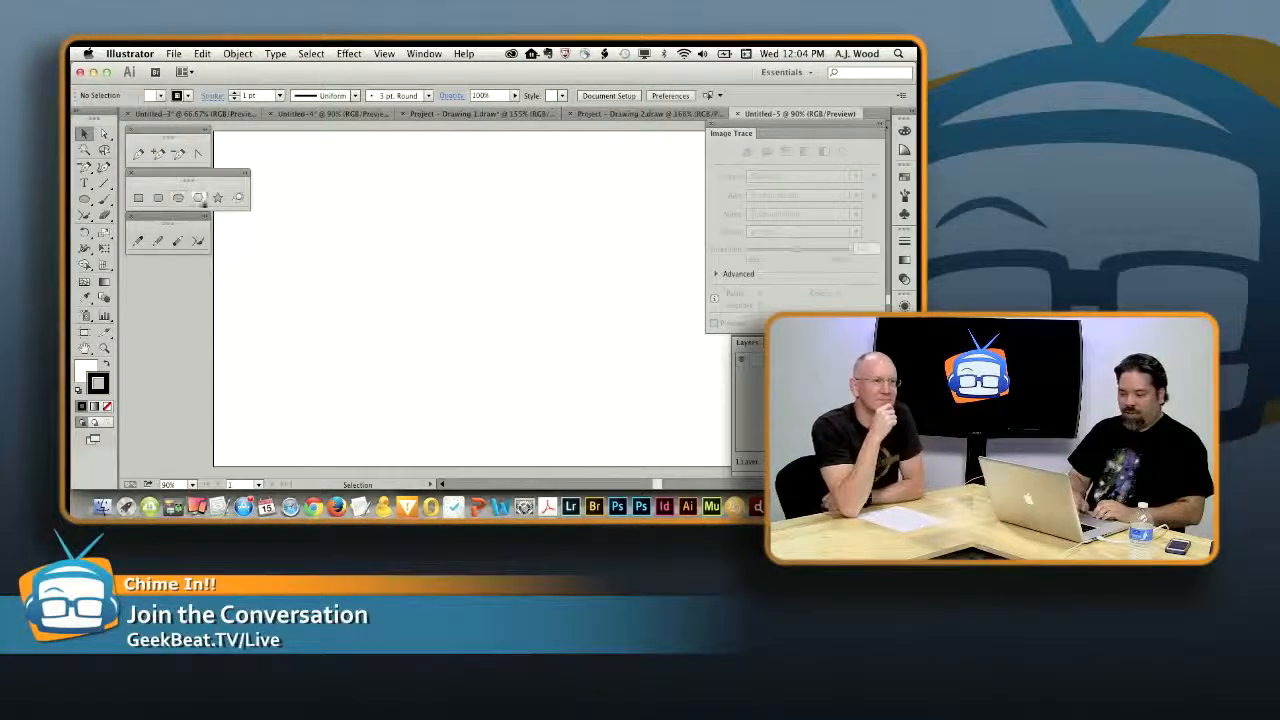
# - Draw a nine-pointed star with long, narrow points in the artboard's upper middle area and fill it with red
pyautogui.click(218, 200)
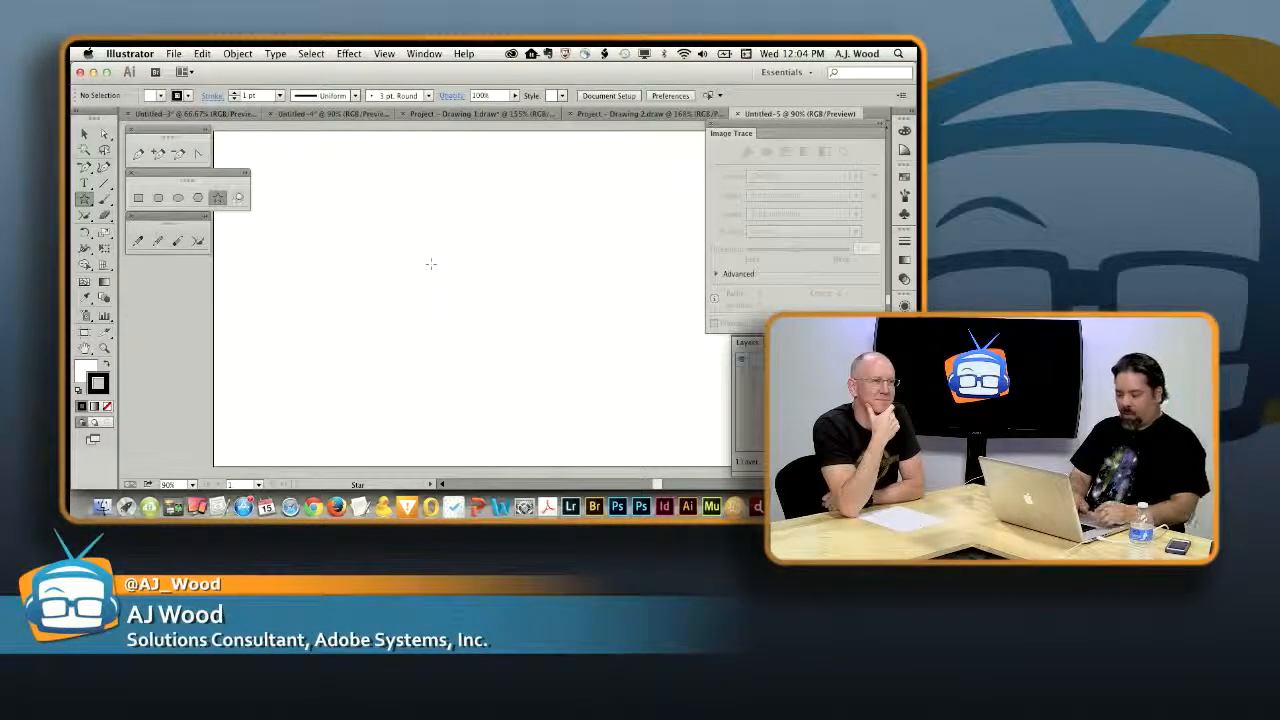
pyautogui.moveTo(430, 264); pyautogui.dragTo(506, 315)
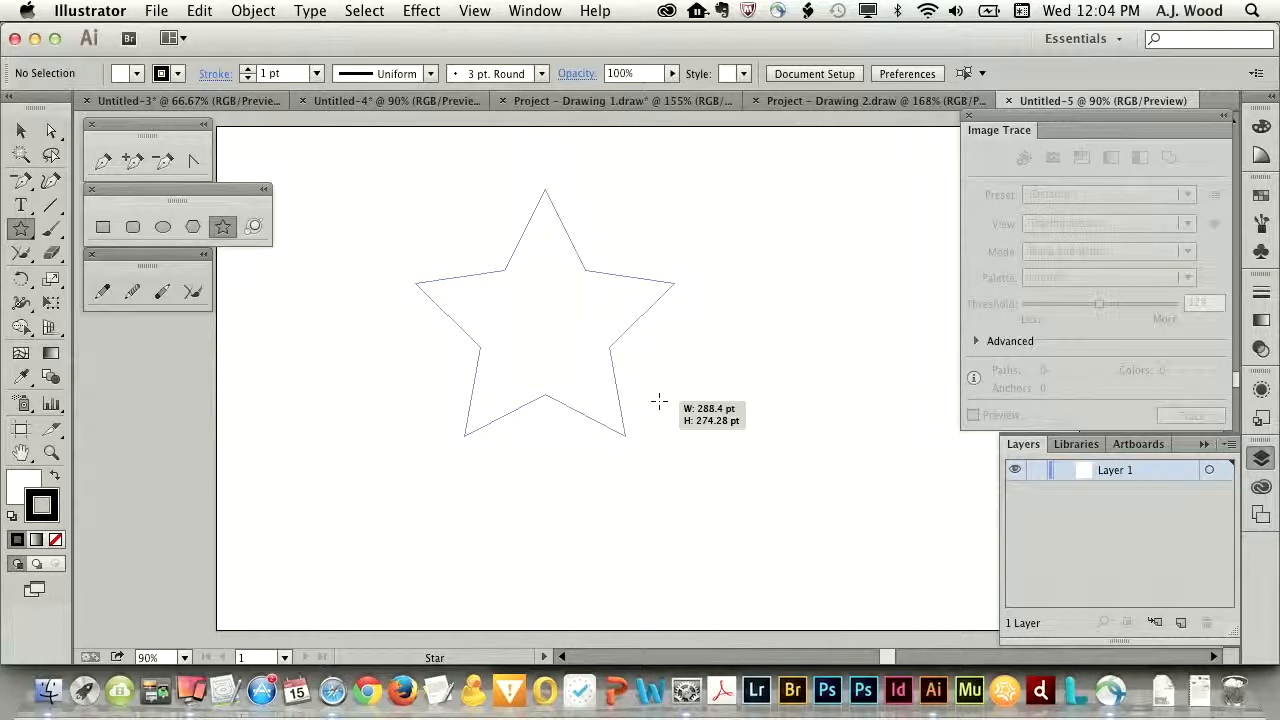
pyautogui.moveTo(659, 401); pyautogui.dragTo(629, 342)
pyautogui.press('Up')
pyautogui.press('Up')
pyautogui.press('Up')
pyautogui.press('Up')
pyautogui.press('Up')
pyautogui.press('Up')
pyautogui.press('Up')
pyautogui.press('Up')
pyautogui.press('Down')
pyautogui.press('Down')
pyautogui.press('Down')
pyautogui.press('Down')
pyautogui.press('Down')
pyautogui.press('Down')
pyautogui.press('Down')
pyautogui.press('Down')
pyautogui.press('Down')
pyautogui.press('Down')
pyautogui.press('Up')
pyautogui.press('Up')
pyautogui.press('Up')
pyautogui.press('Up')
pyautogui.press('Up')
pyautogui.press('Up')
pyautogui.press('Up')
pyautogui.press('Up')
pyautogui.press('Up')
pyautogui.press('Up')
pyautogui.press('Down')
pyautogui.press('Down')
pyautogui.press('Down')
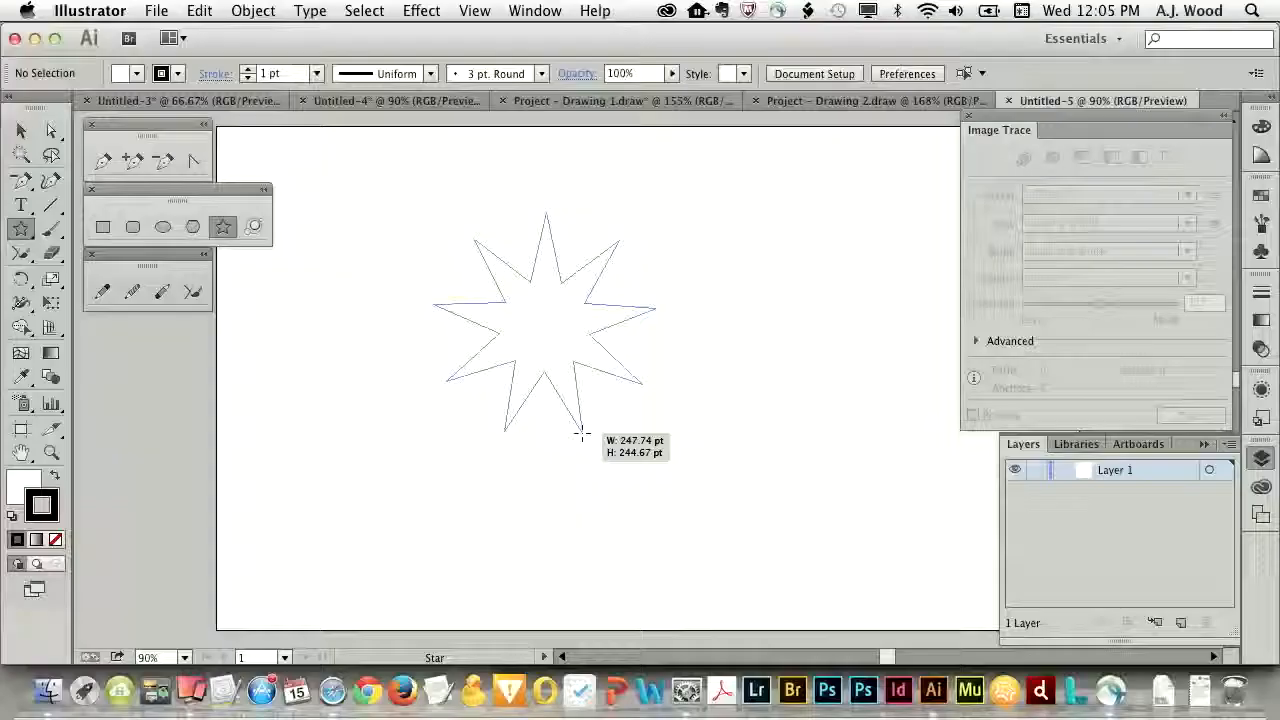
pyautogui.moveTo(581, 434); pyautogui.dragTo(581, 434)
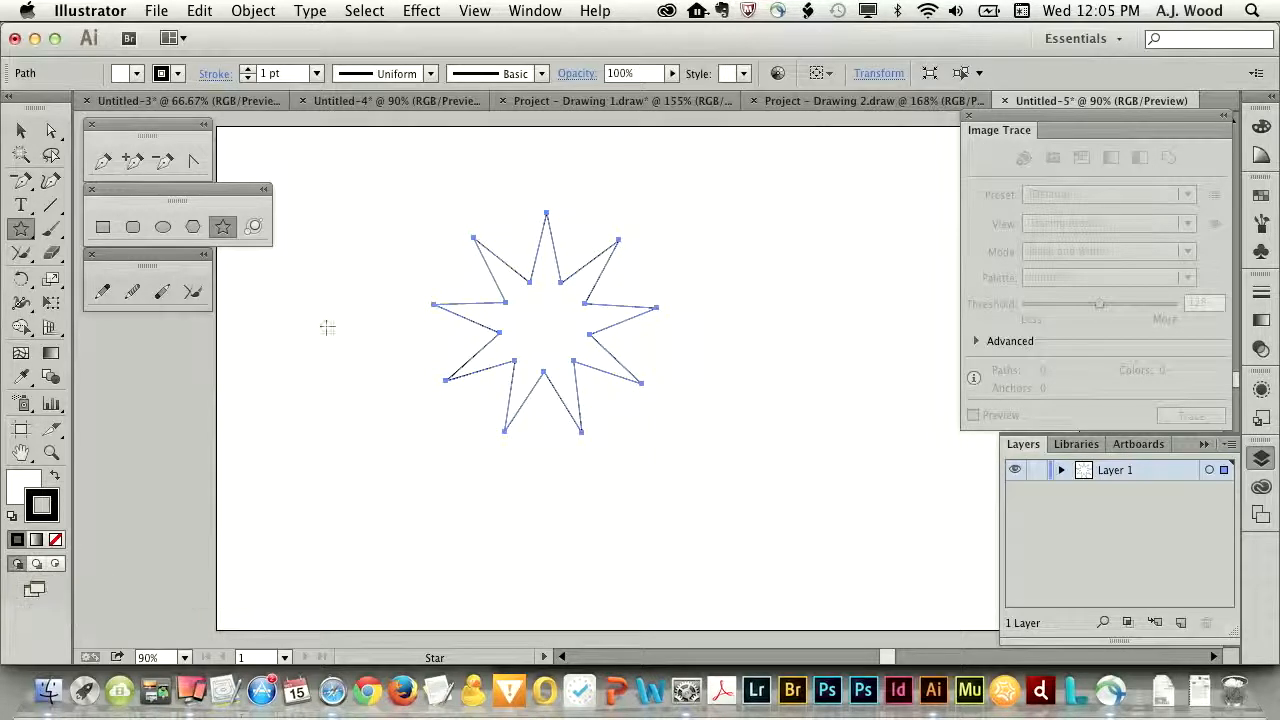
pyautogui.click(136, 75)
pyautogui.click(67, 113)
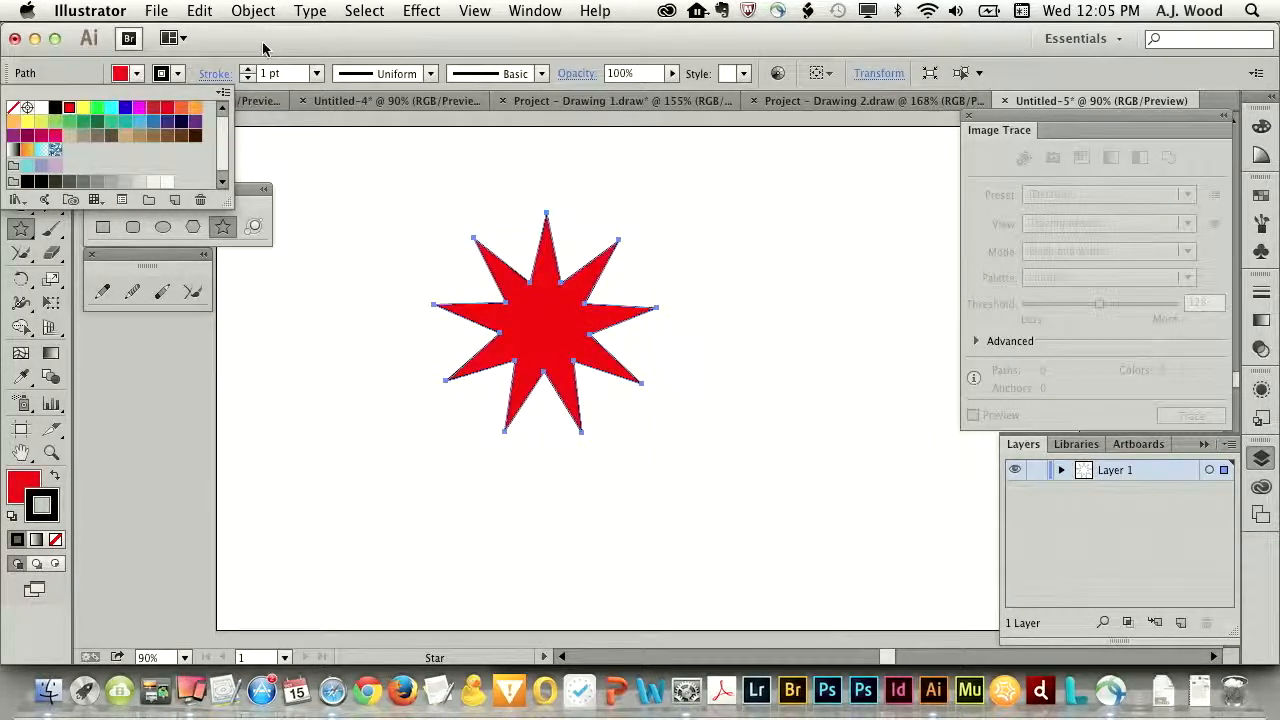
# - Draw a rectangle overlapping the star's lower-right part and fill it with yellow
pyautogui.click(103, 228)
pyautogui.moveTo(714, 475)
pyautogui.mouseDown()
pyautogui.moveTo(600, 363)
pyautogui.moveTo(517, 320)
pyautogui.moveTo(537, 323)
pyautogui.mouseUp()
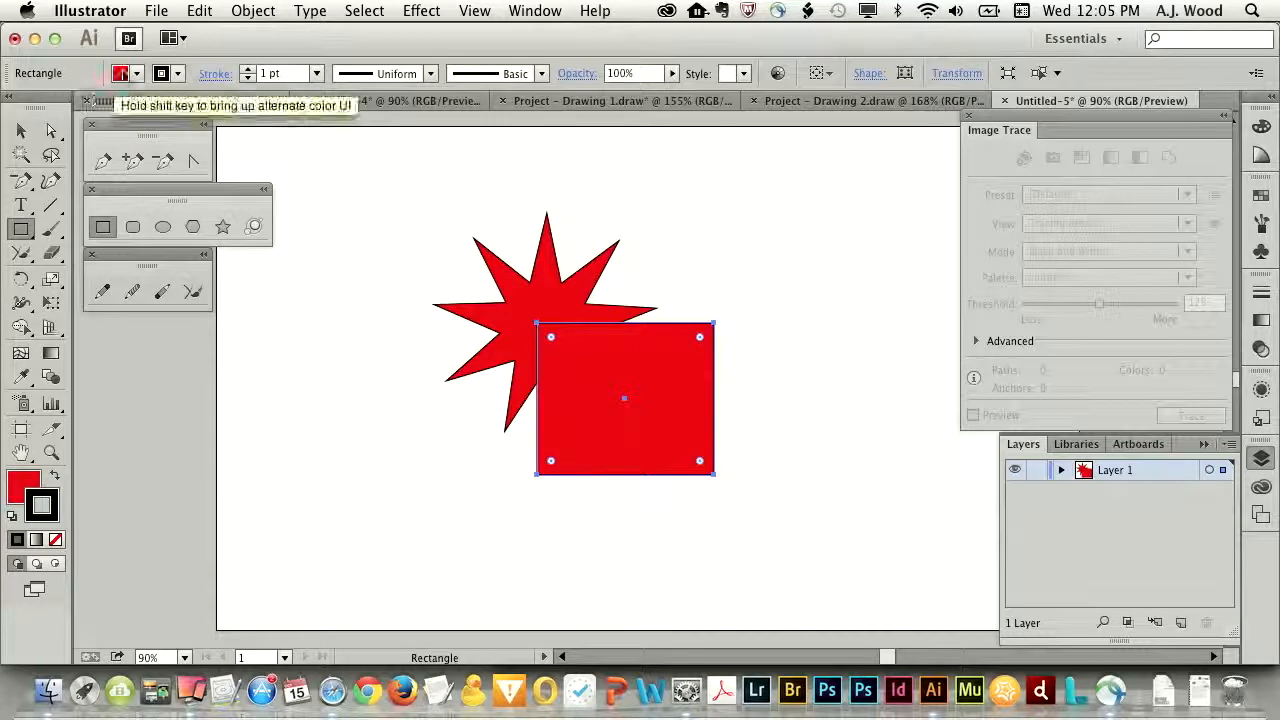
pyautogui.click(120, 73)
pyautogui.click(86, 106)
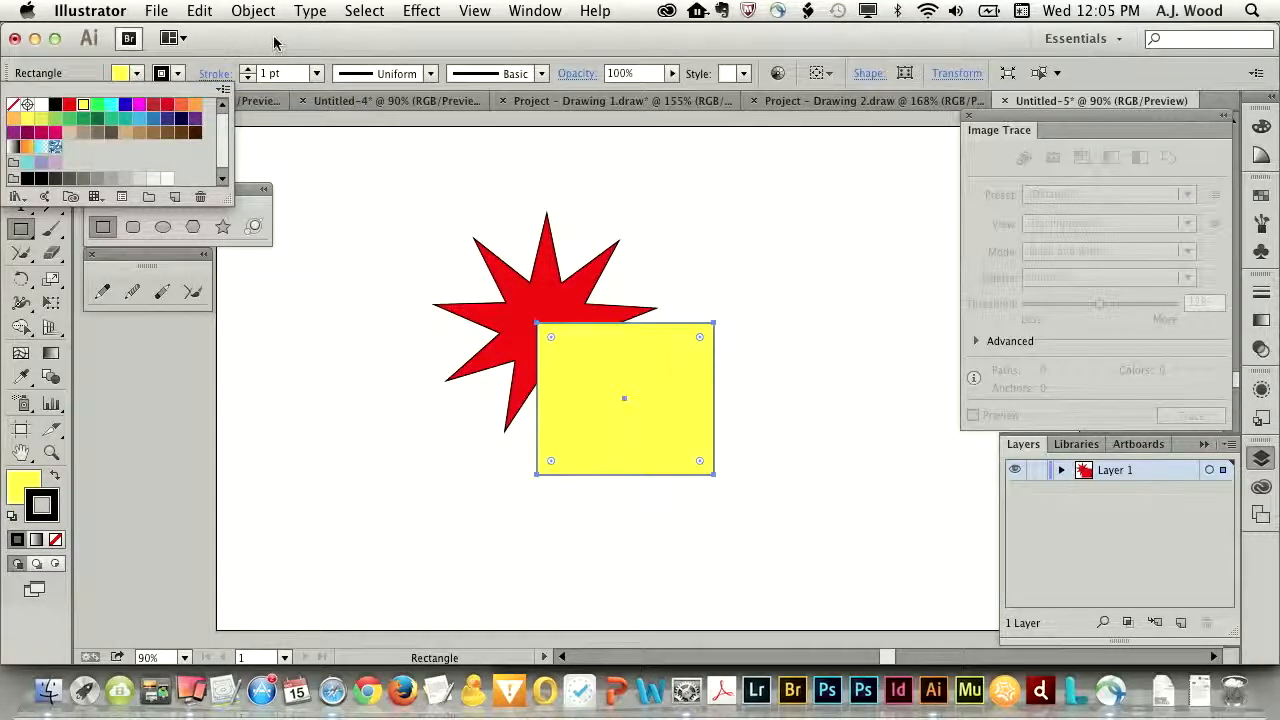
# - Draw an upright ellipse over the star's left part, beside the rectangle, and fill it with RGB Green
pyautogui.click(163, 230)
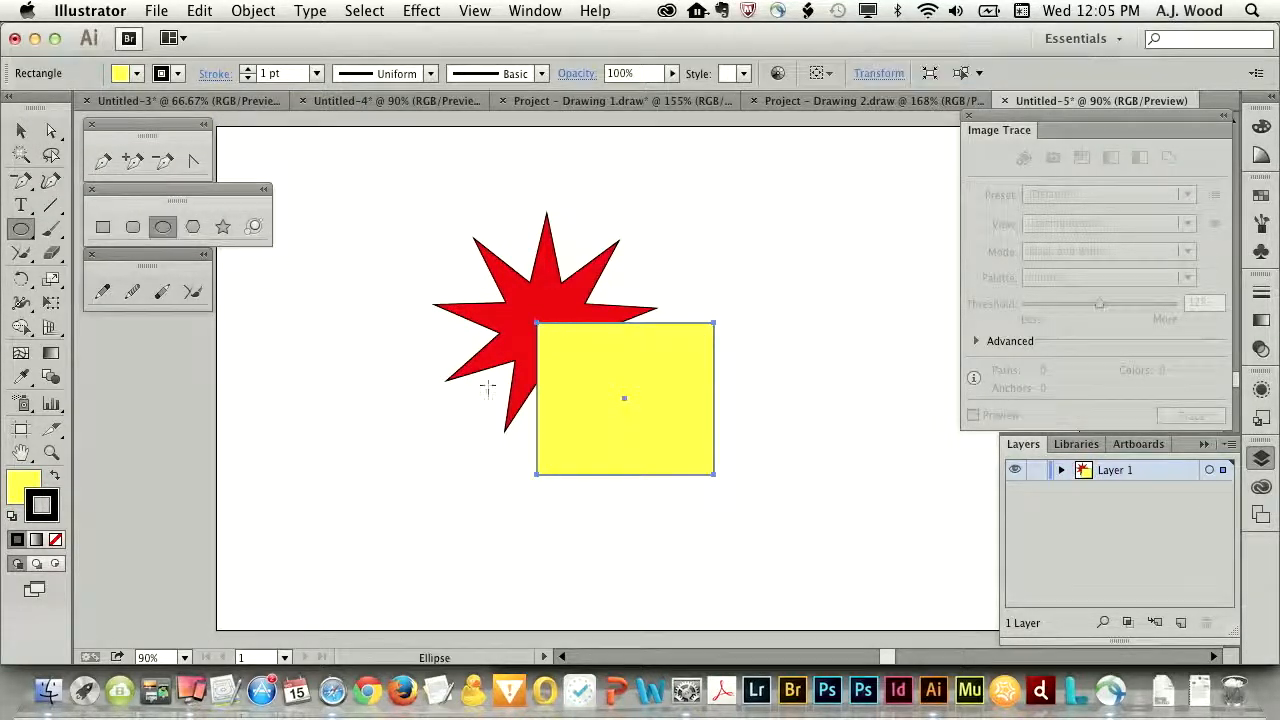
pyautogui.moveTo(403, 281); pyautogui.dragTo(545, 450)
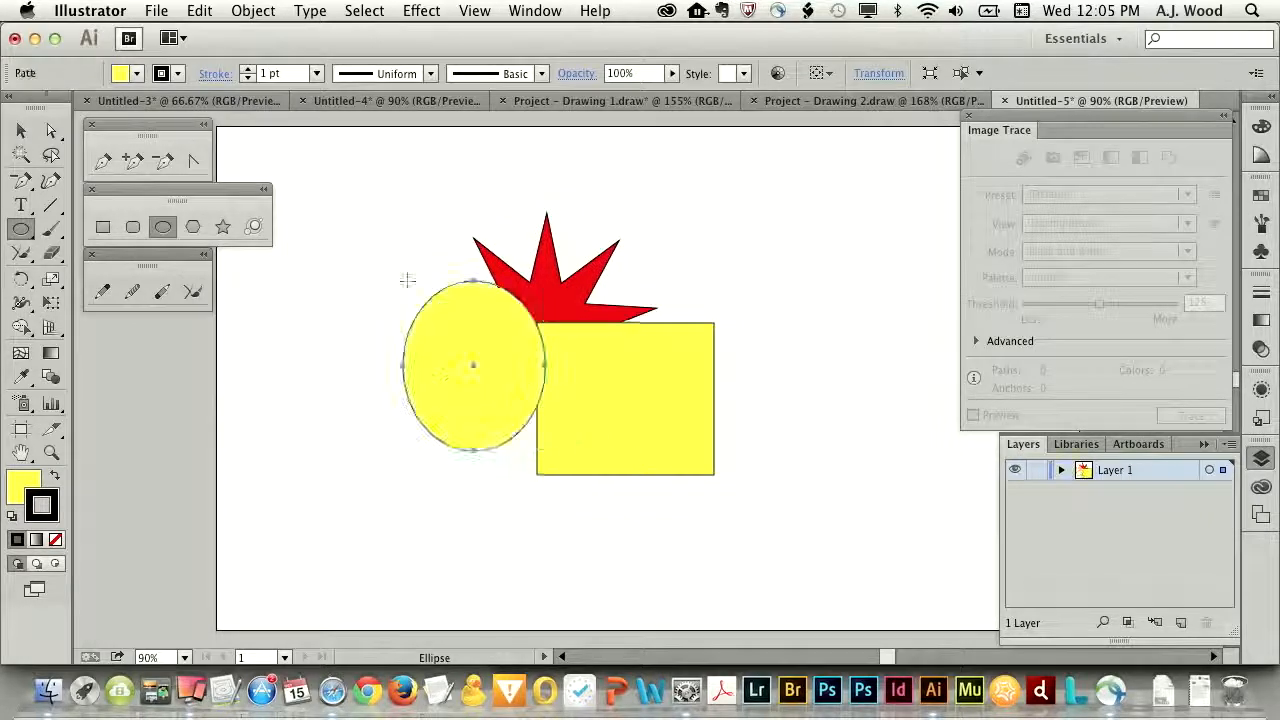
pyautogui.click(136, 73)
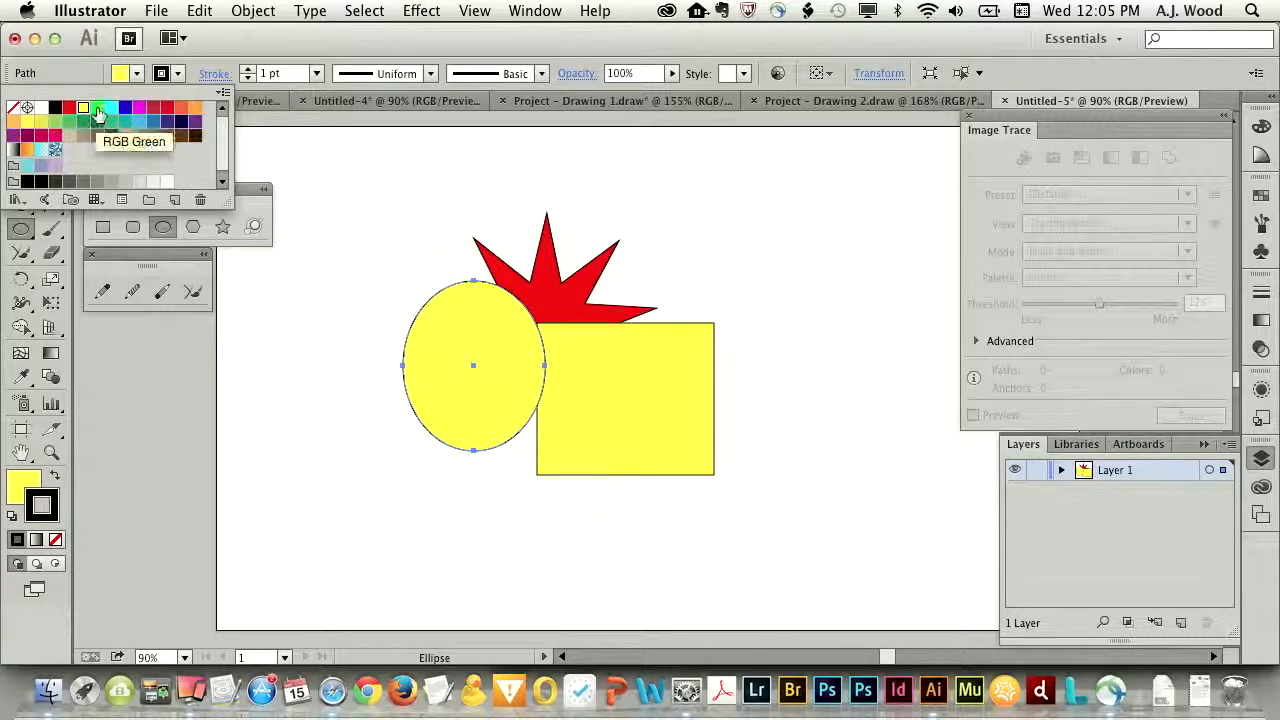
pyautogui.click(97, 107)
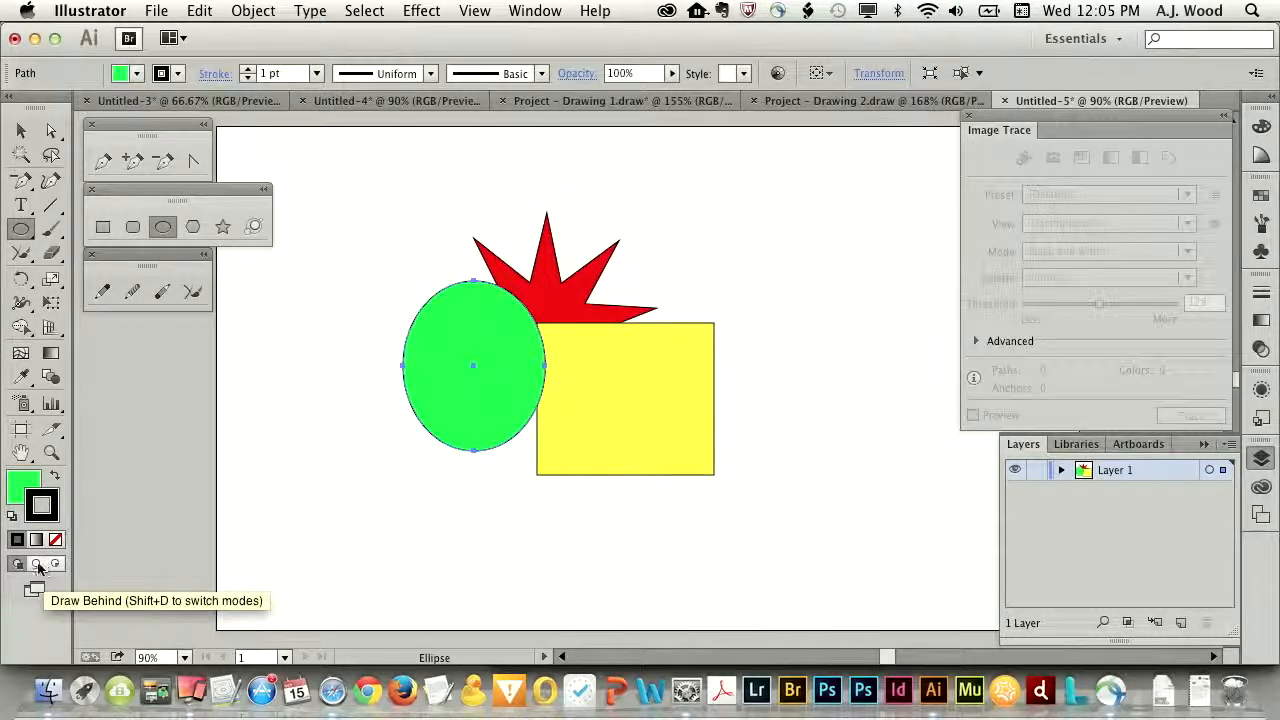
# - In Draw Behind mode, draw a large tilted hexagon directly behind the green ellipse and fill it with cyan
pyautogui.click(38, 566)
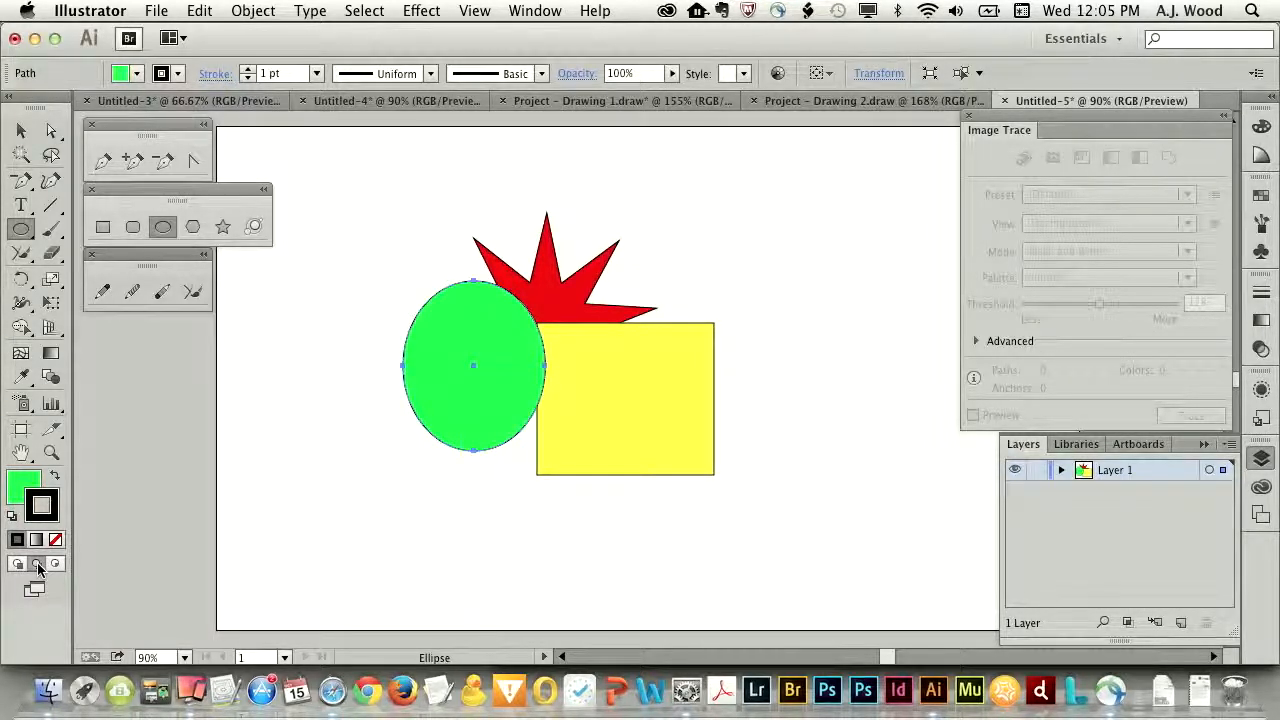
pyautogui.click(193, 229)
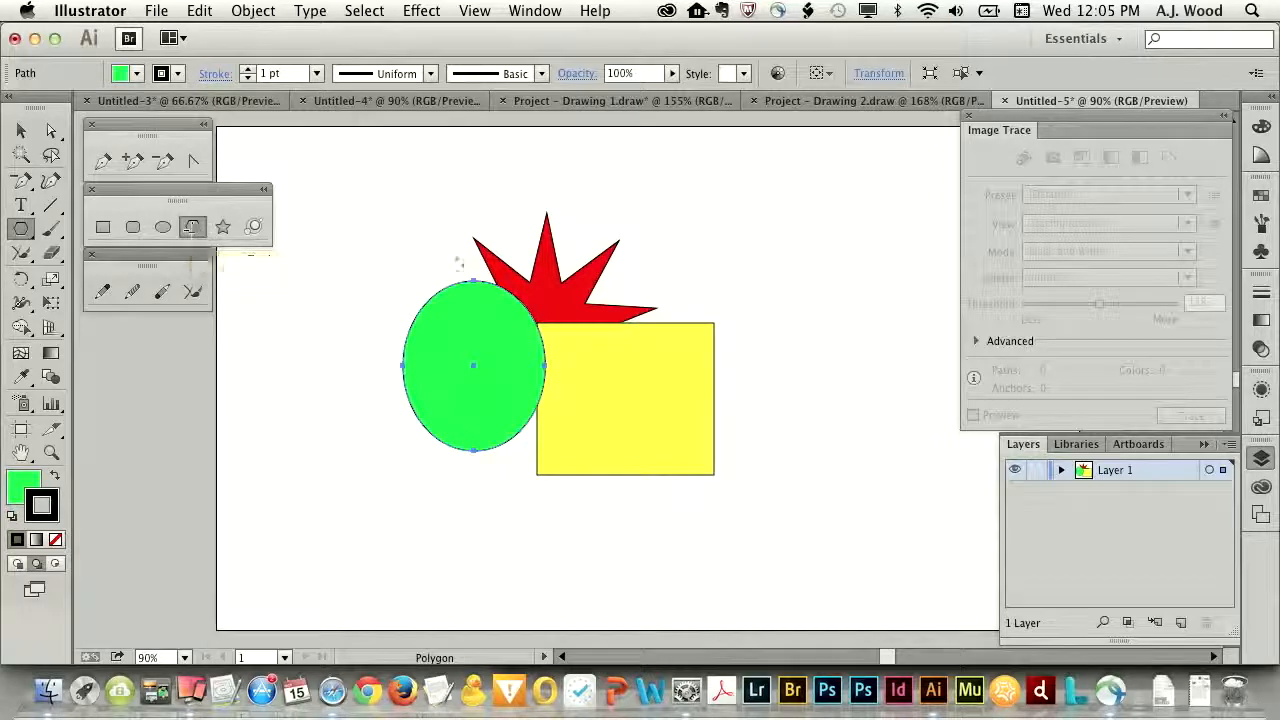
pyautogui.moveTo(404, 184); pyautogui.dragTo(662, 488)
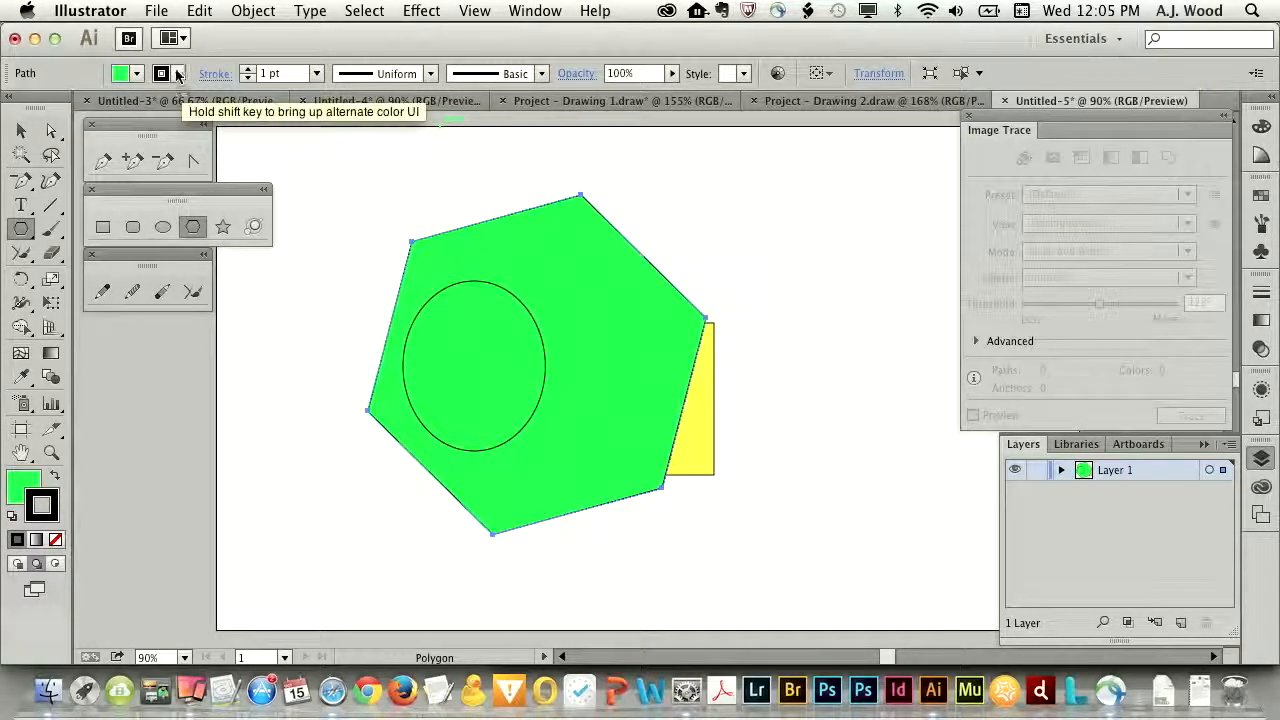
pyautogui.click(139, 73)
pyautogui.click(113, 107)
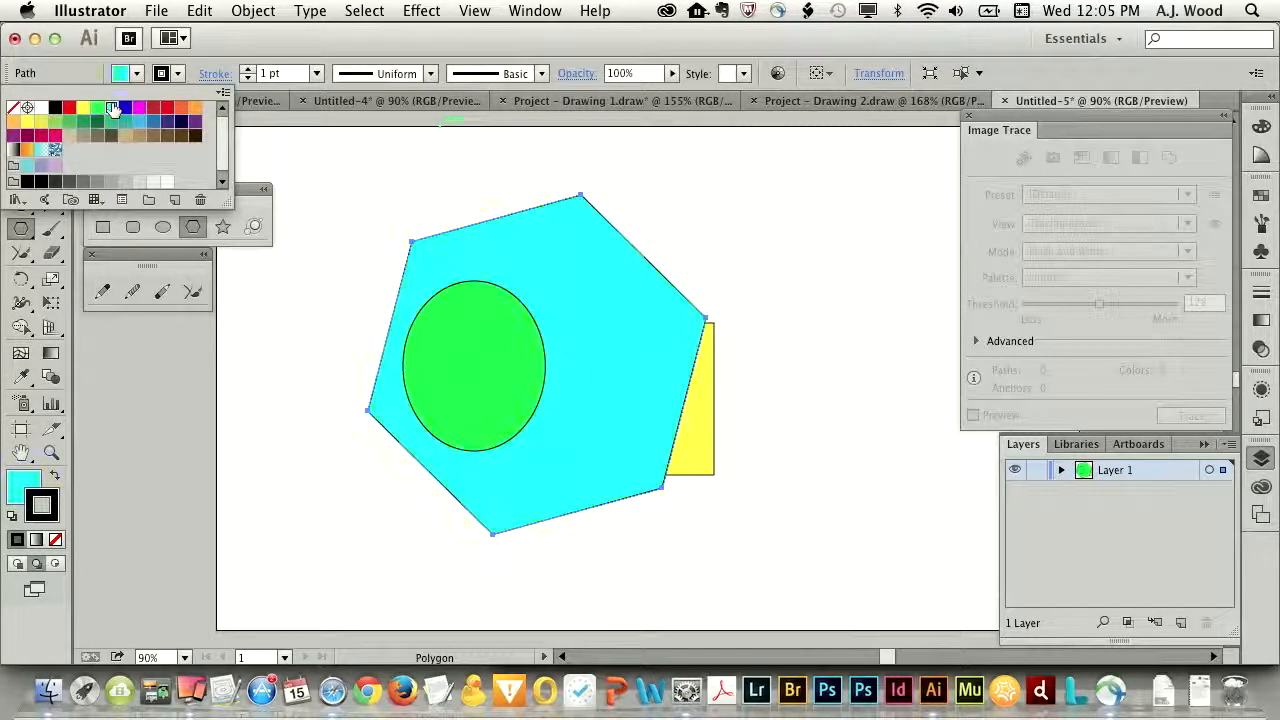
pyautogui.click(277, 47)
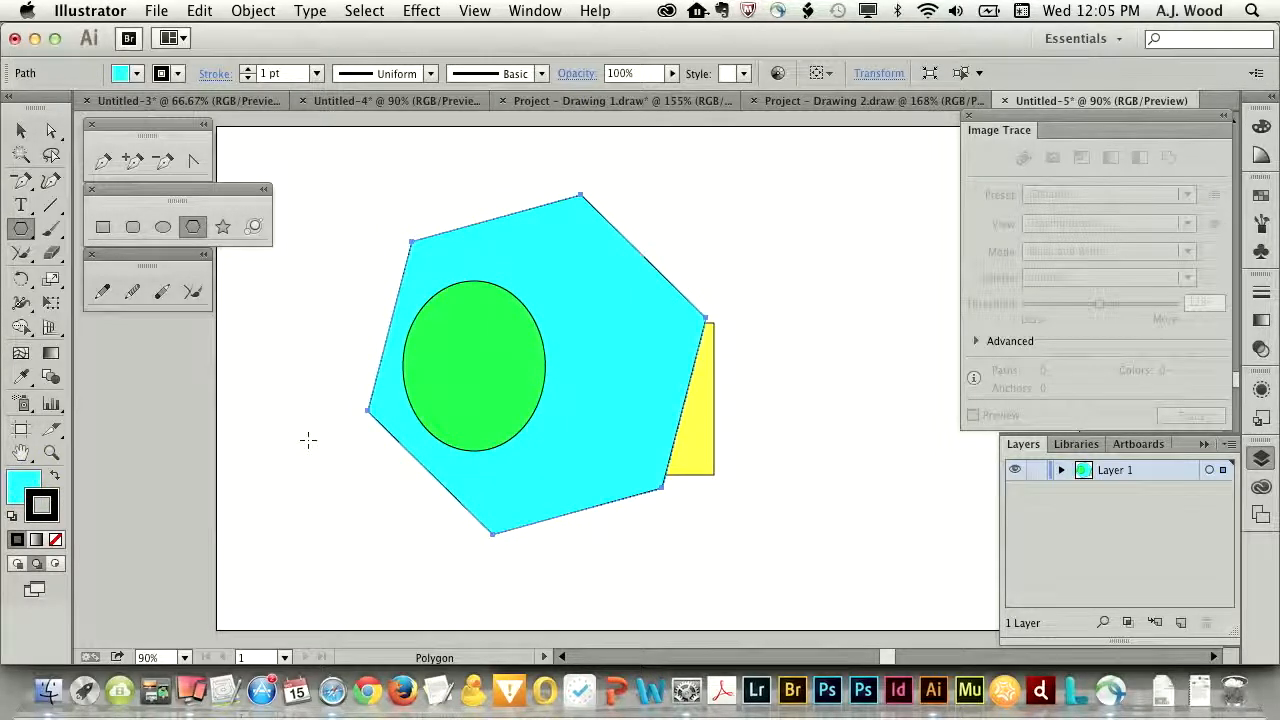
# - Clear all artwork from the artboard, draw a large cyan five-pointed star and move it to the artboard's middle
pyautogui.press('super+a')
pyautogui.press('Delete')
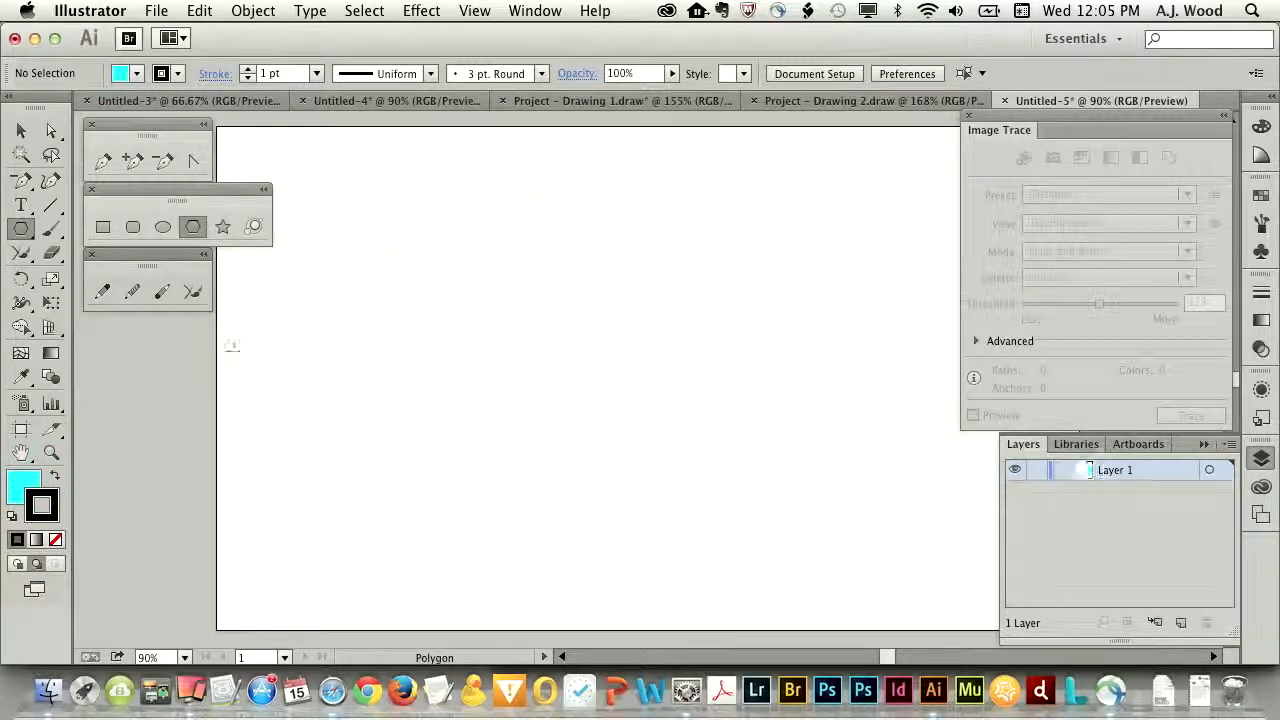
pyautogui.click(220, 228)
pyautogui.rightClick(491, 360)
pyautogui.click(502, 345)
pyautogui.moveTo(462, 301); pyautogui.dragTo(587, 432)
pyautogui.press('Down')
pyautogui.press('Down')
pyautogui.press('Down')
pyautogui.press('Down')
pyautogui.press('Down')
pyautogui.press('Down')
pyautogui.press('Down')
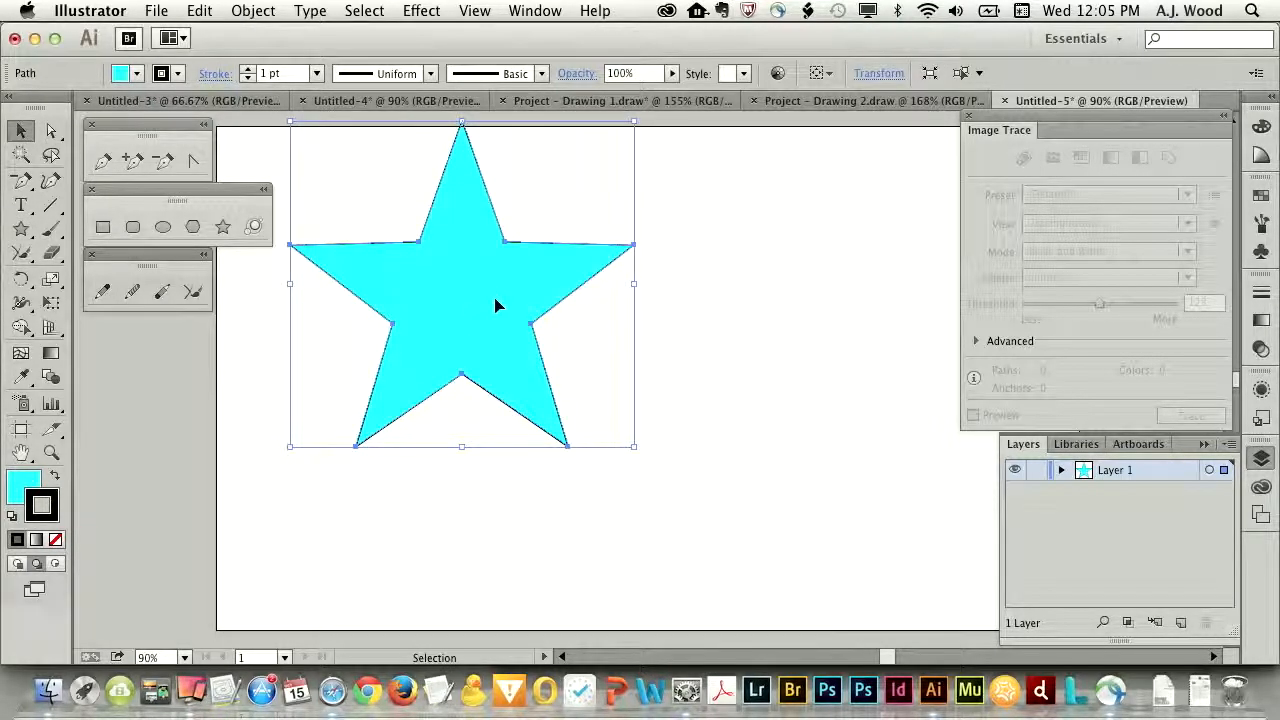
pyautogui.moveTo(497, 306); pyautogui.dragTo(634, 381)
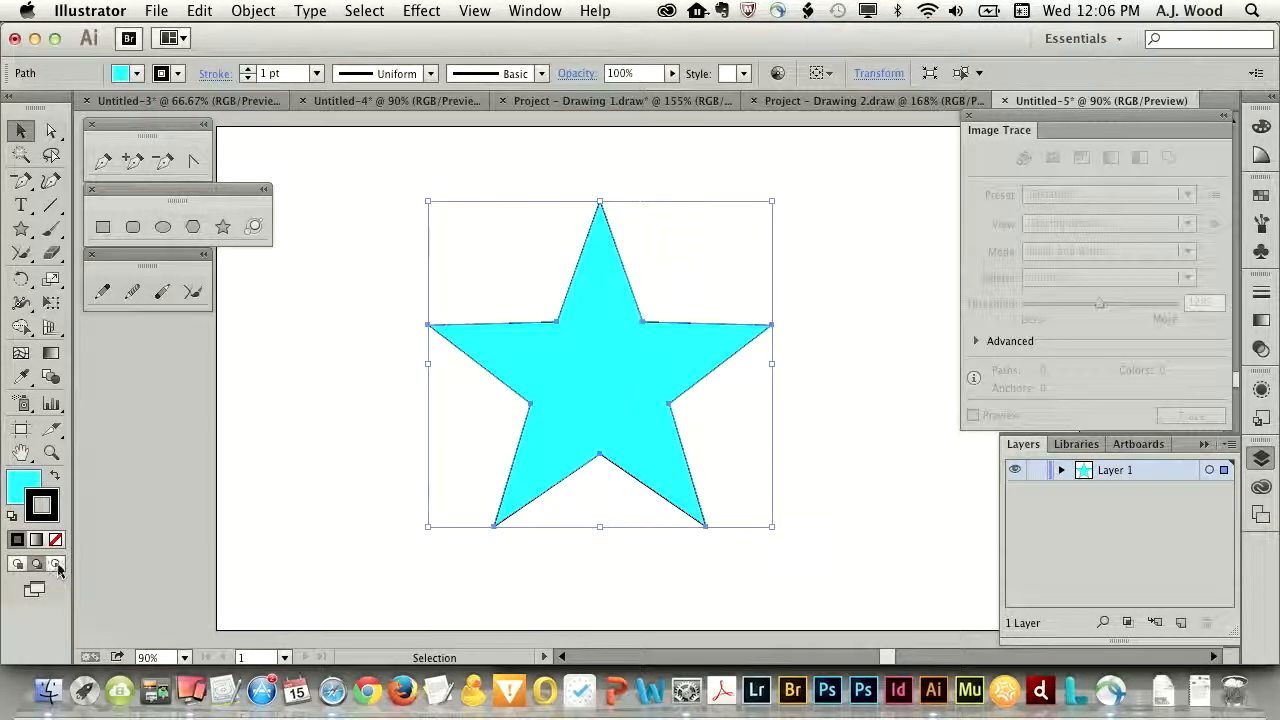
# - Turn on Draw Inside mode for the star, choose the Paintbrush, change the star's fill to red and deselect it
pyautogui.click(57, 564)
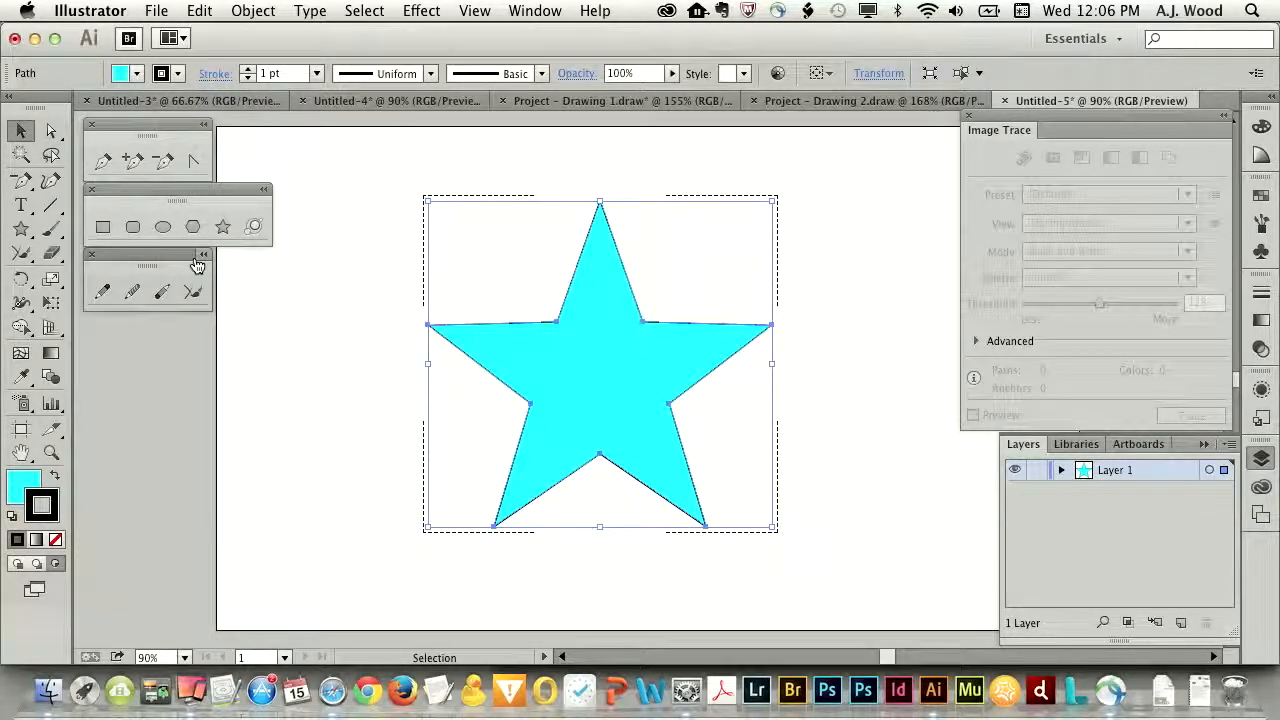
pyautogui.click(51, 228)
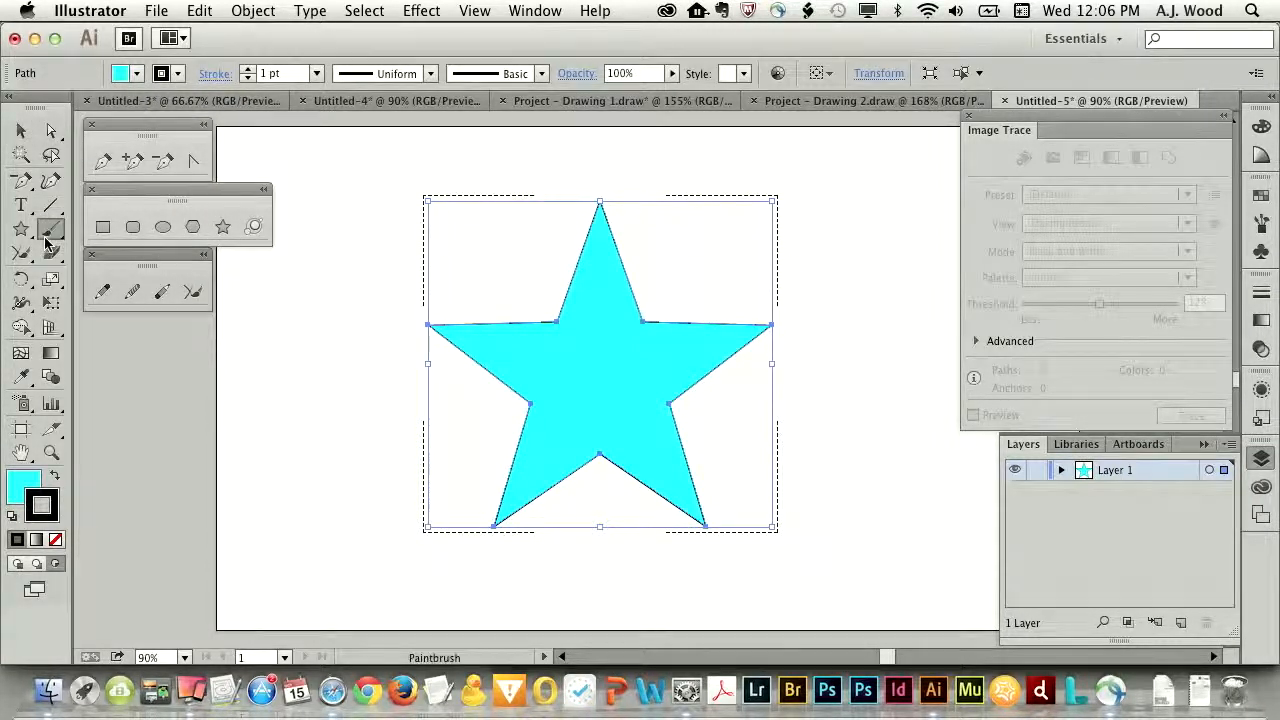
pyautogui.click(137, 77)
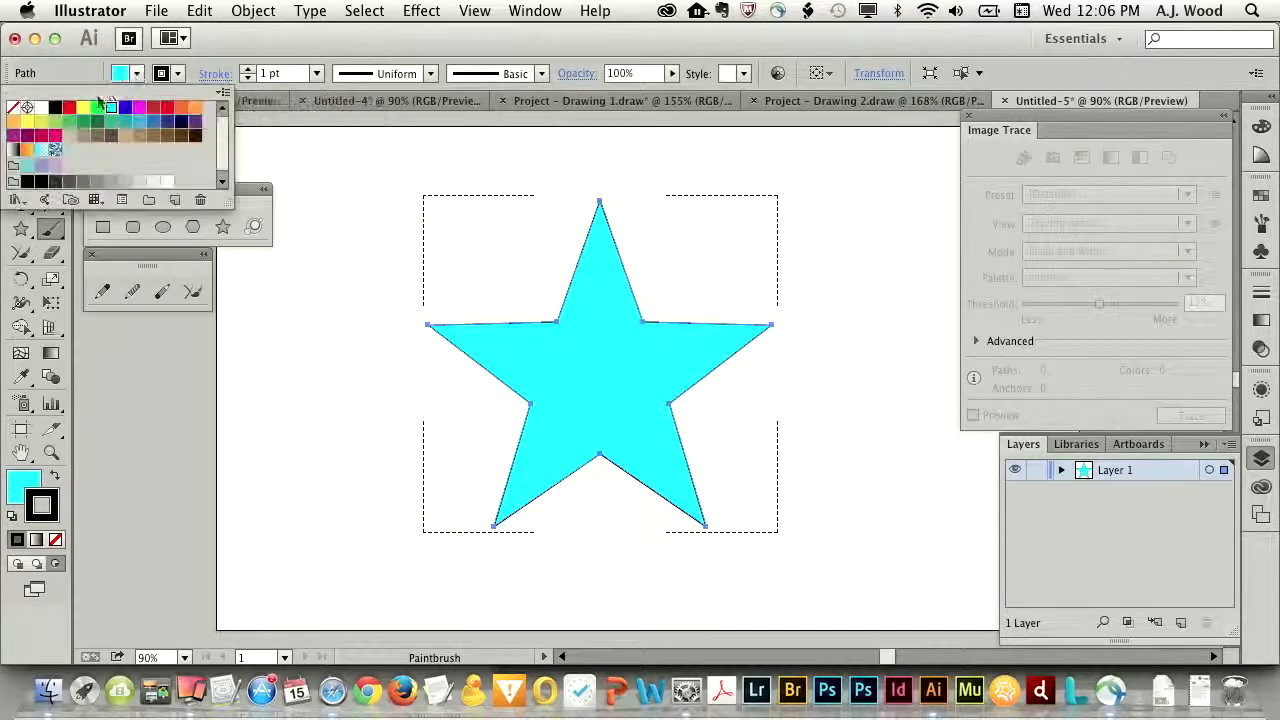
pyautogui.click(72, 107)
pyautogui.click(381, 36)
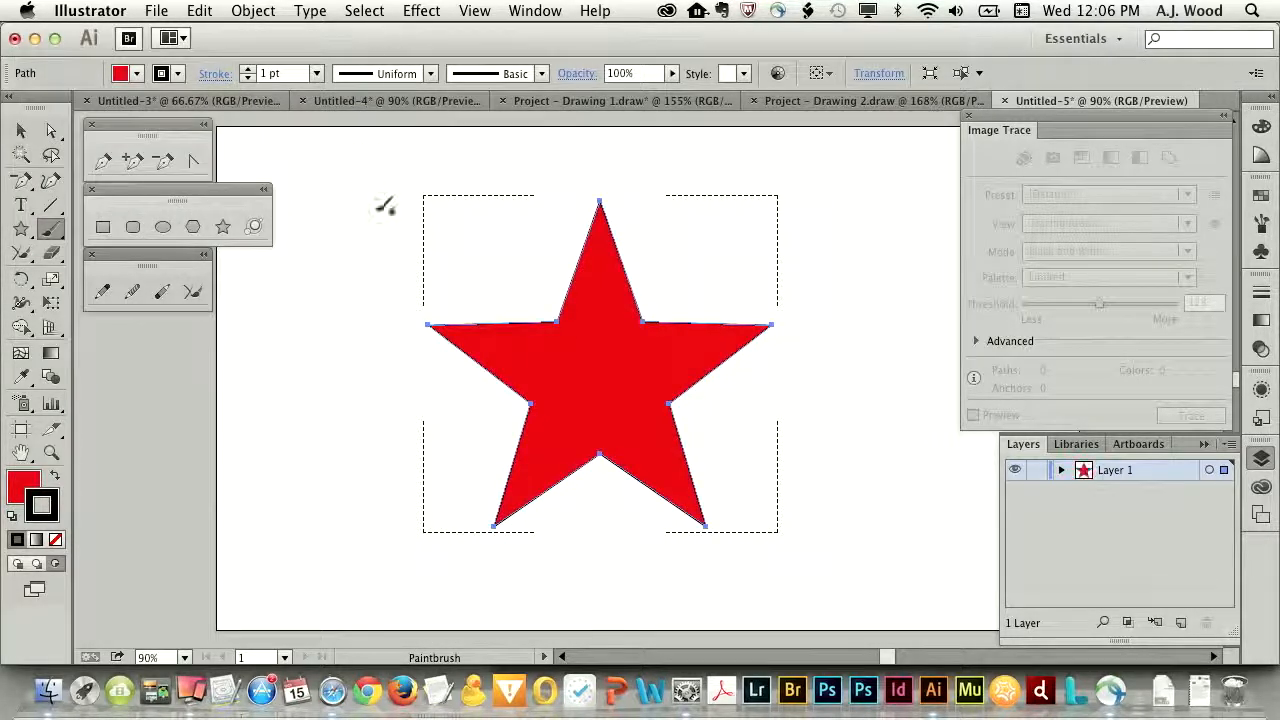
pyautogui.keyDown('super'); pyautogui.click(316, 336); pyautogui.keyUp('super')
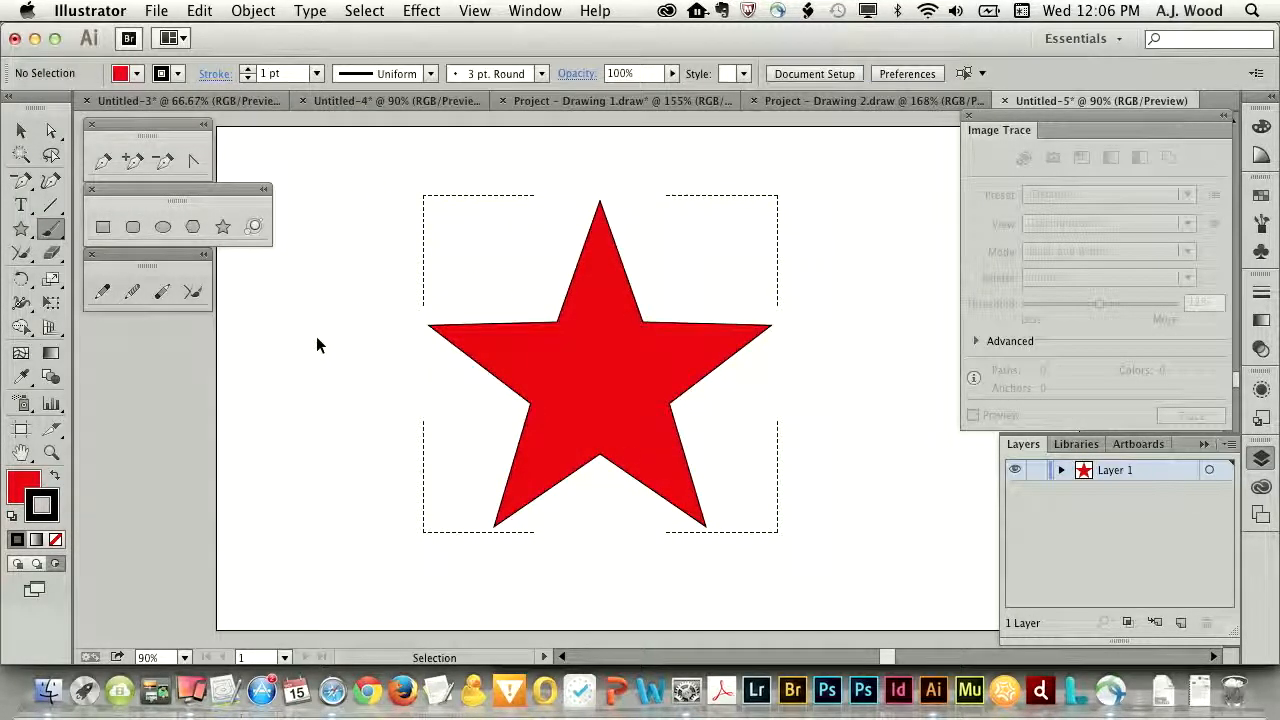
# - Set the fill to yellow and paint loose black Paintbrush strokes across the star
pyautogui.click(137, 74)
pyautogui.click(84, 108)
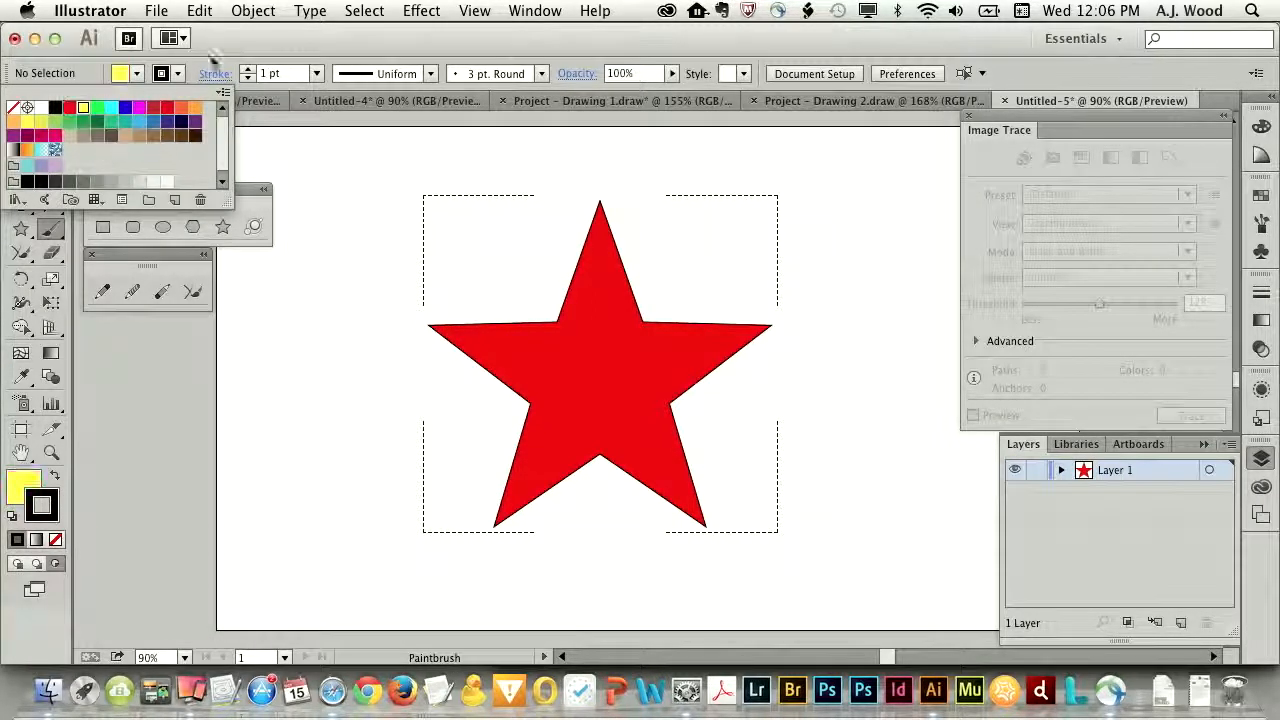
pyautogui.click(280, 39)
pyautogui.moveTo(468, 272)
pyautogui.mouseDown()
pyautogui.moveTo(571, 491)
pyautogui.moveTo(766, 268)
pyautogui.mouseUp()
pyautogui.moveTo(666, 262)
pyautogui.mouseDown()
pyautogui.moveTo(429, 543)
pyautogui.moveTo(620, 300)
pyautogui.moveTo(450, 335)
pyautogui.mouseUp()
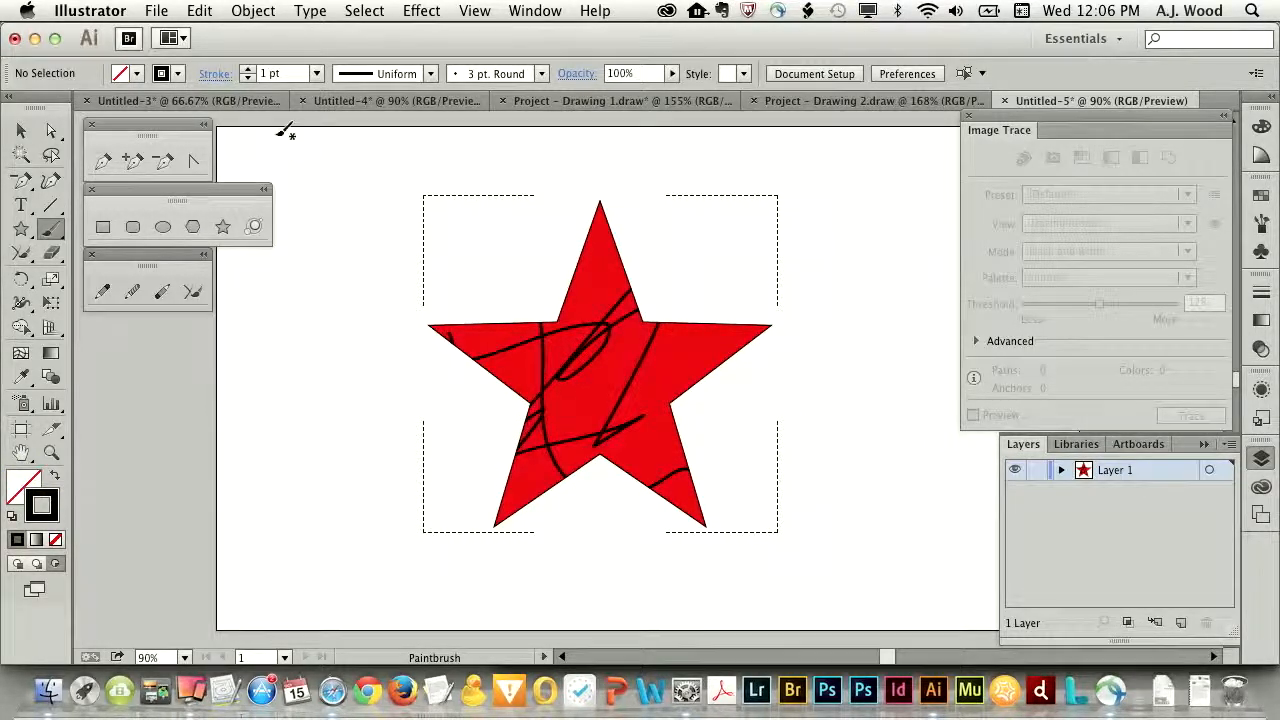
# - Set the stroke colour to yellow and paint more freehand brush strokes across the star
pyautogui.click(162, 74)
pyautogui.click(83, 107)
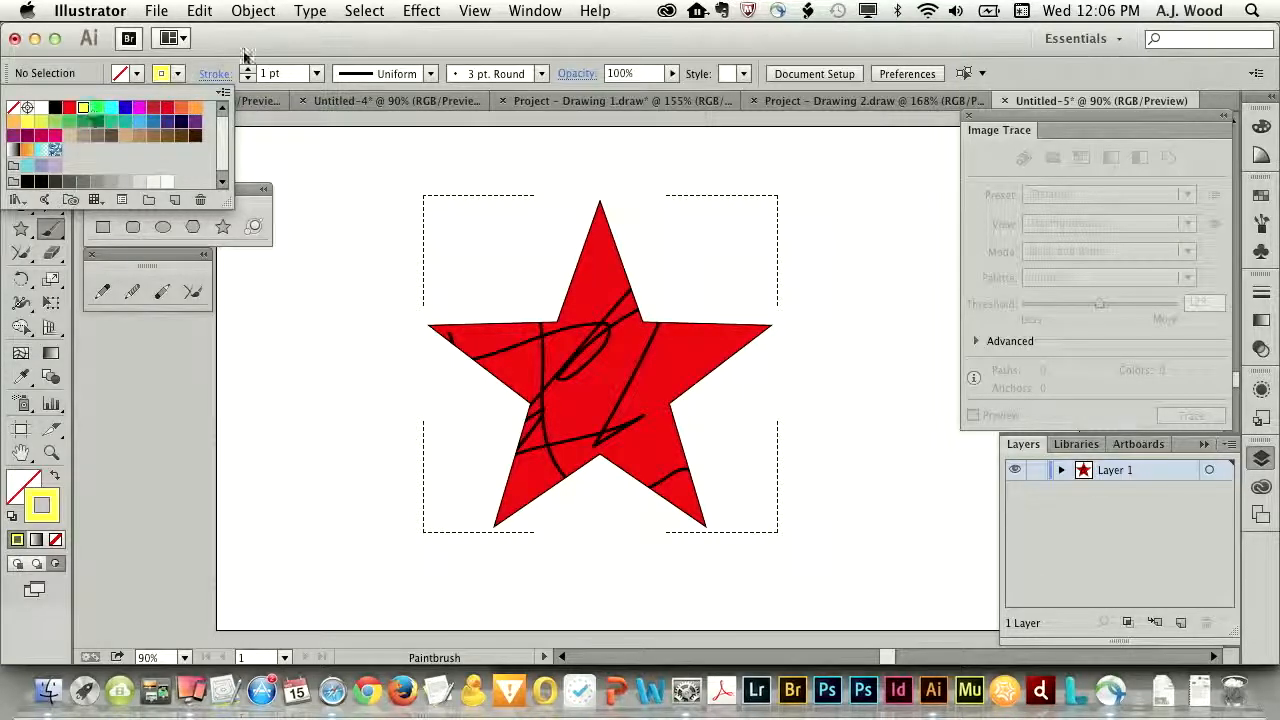
pyautogui.moveTo(533, 224)
pyautogui.mouseDown()
pyautogui.moveTo(636, 327)
pyautogui.moveTo(538, 297)
pyautogui.moveTo(466, 339)
pyautogui.moveTo(709, 461)
pyautogui.moveTo(757, 446)
pyautogui.moveTo(645, 392)
pyautogui.moveTo(737, 272)
pyautogui.mouseUp()
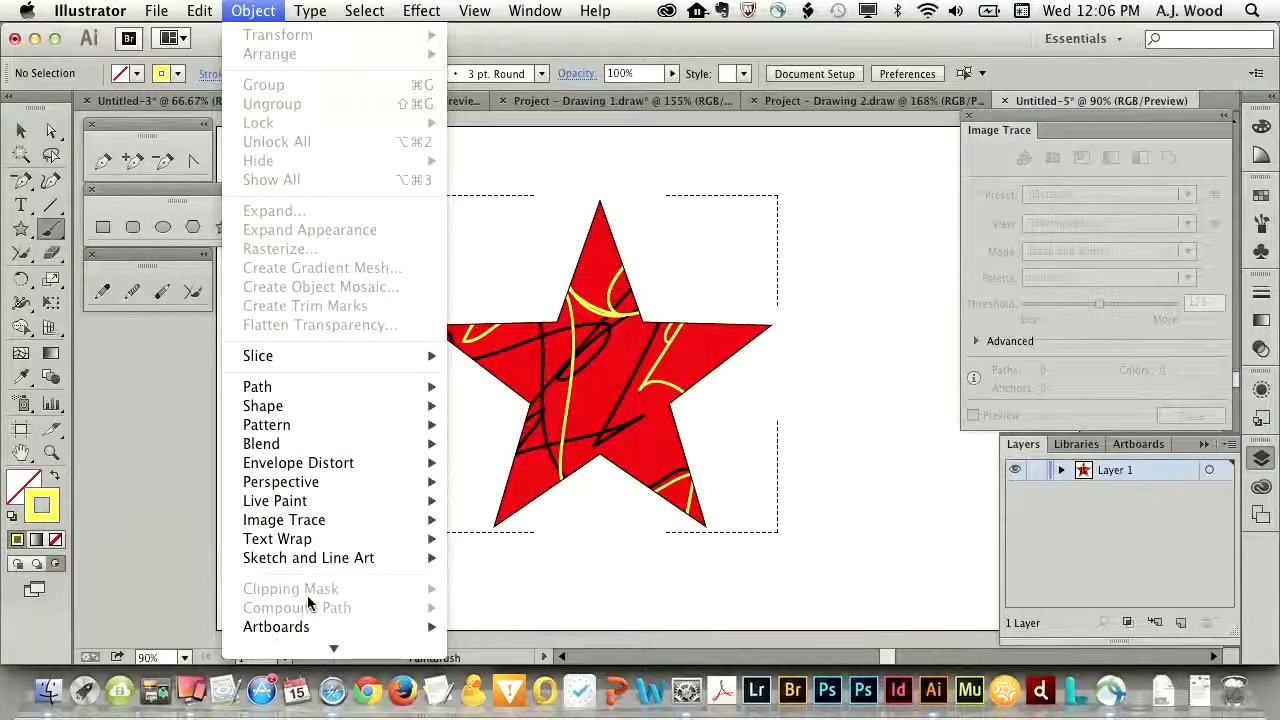
# - Delete the painted star group and return to Draw Normal mode
pyautogui.click(21, 127)
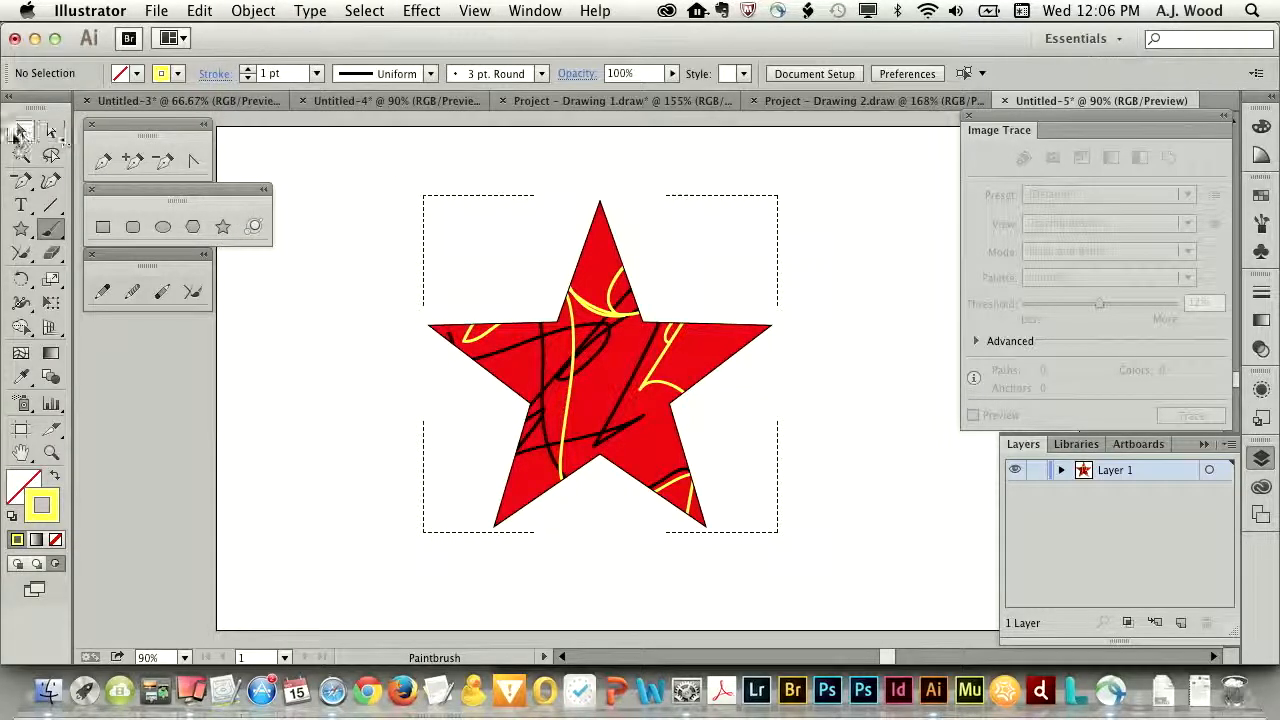
pyautogui.moveTo(380, 157); pyautogui.dragTo(826, 549)
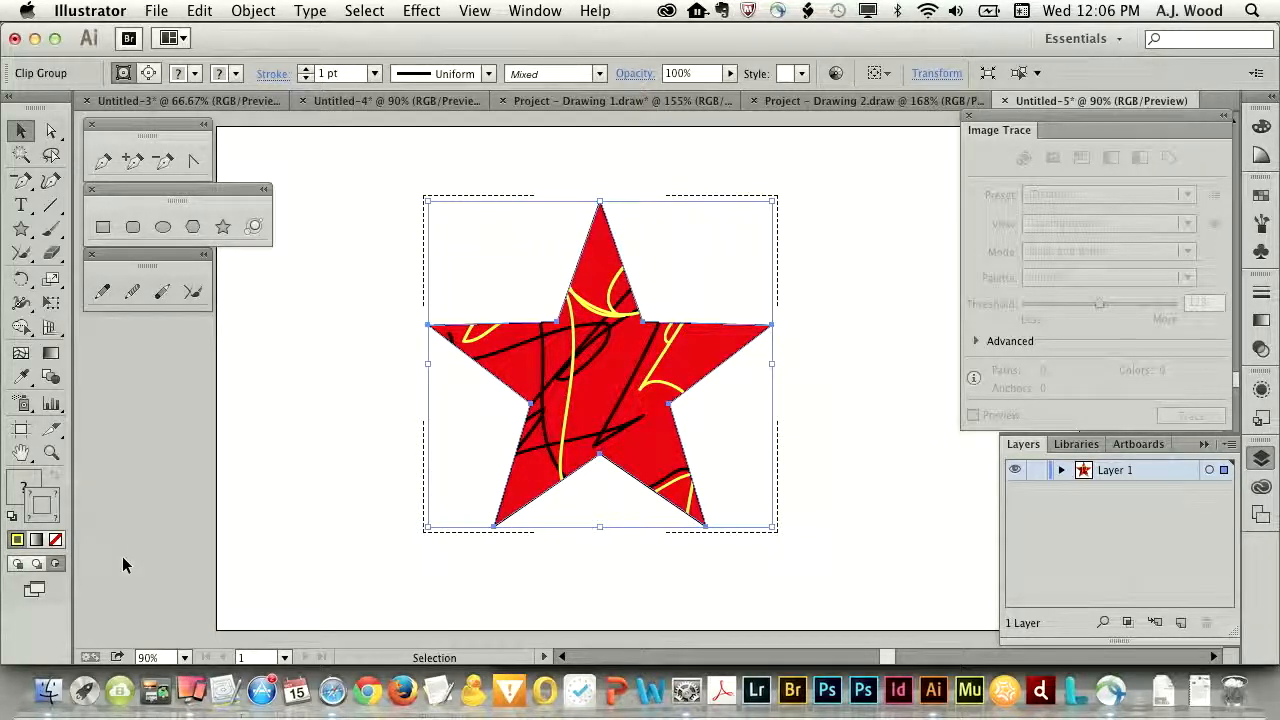
pyautogui.press('Delete')
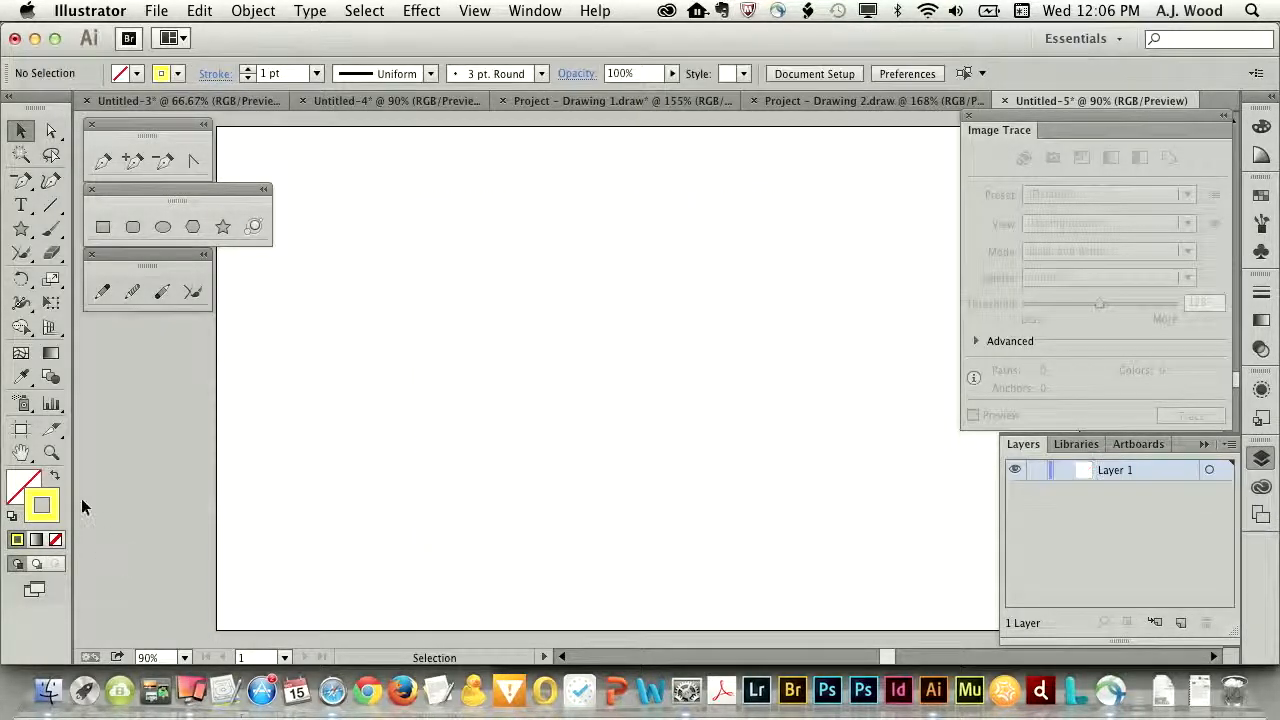
# - Draw a circle with a thick red stroke and no fill in the artboard's upper-left part
pyautogui.click(163, 226)
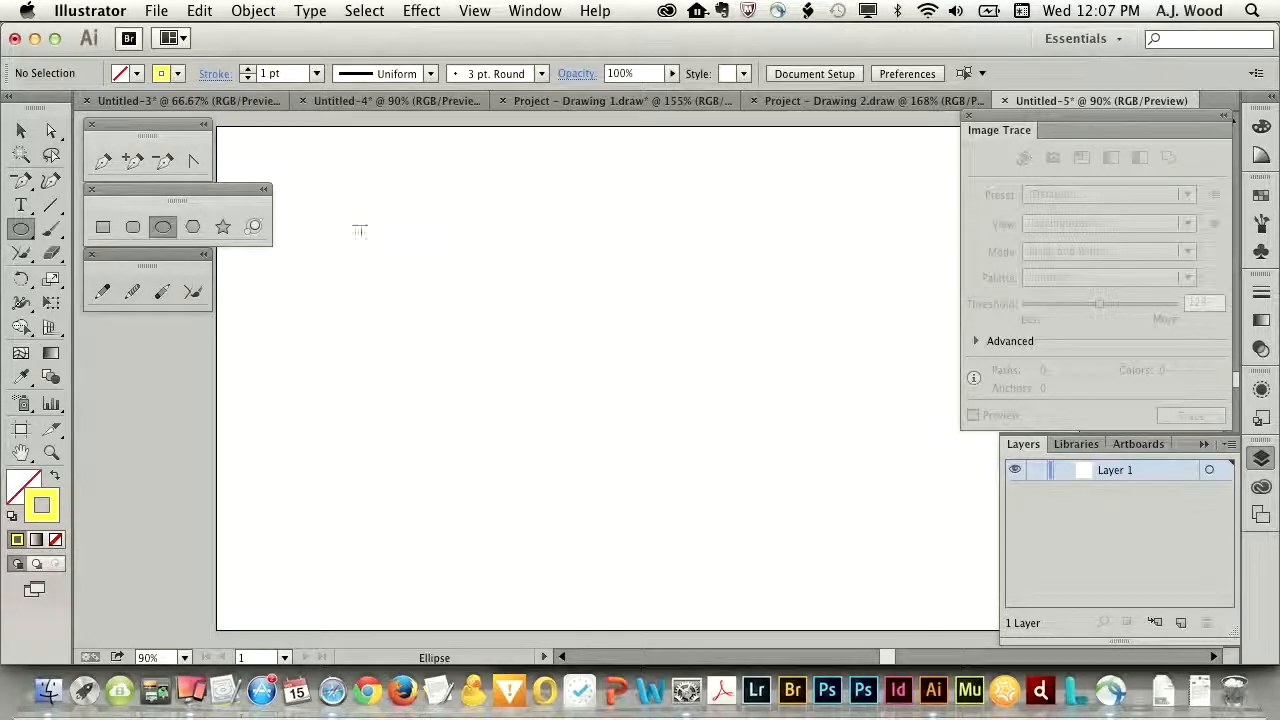
pyautogui.click(163, 73)
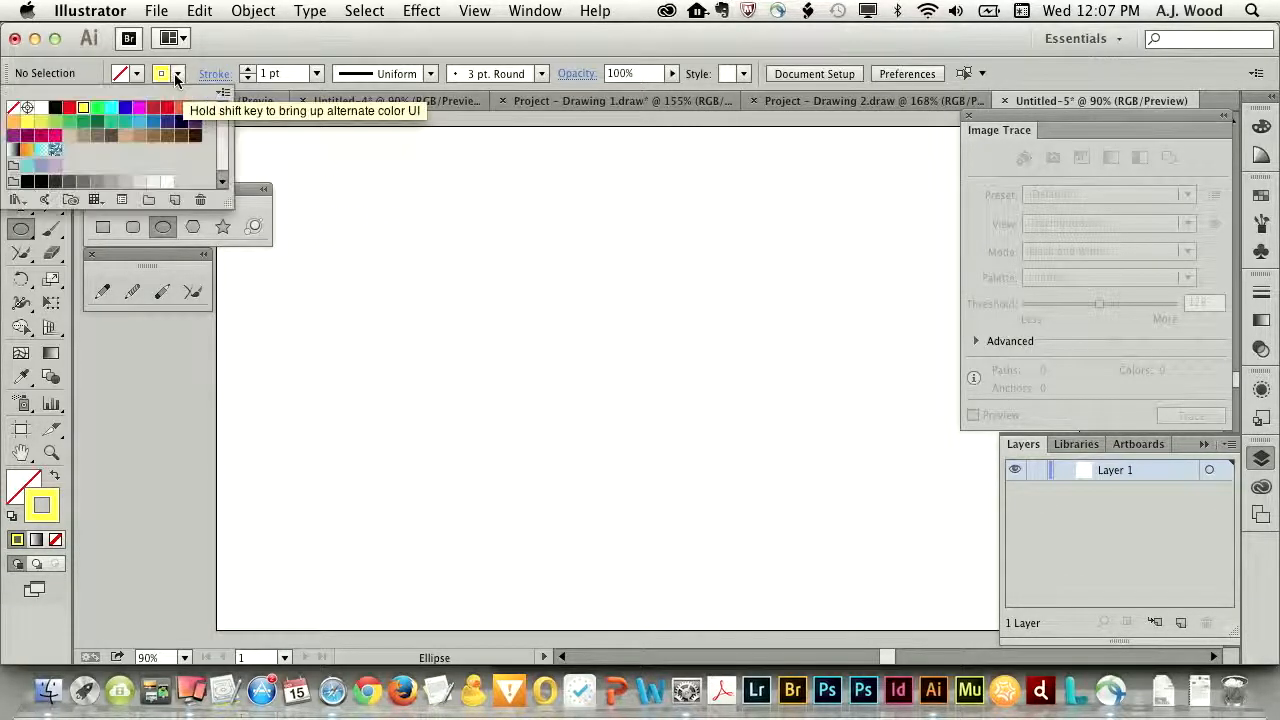
pyautogui.click(69, 107)
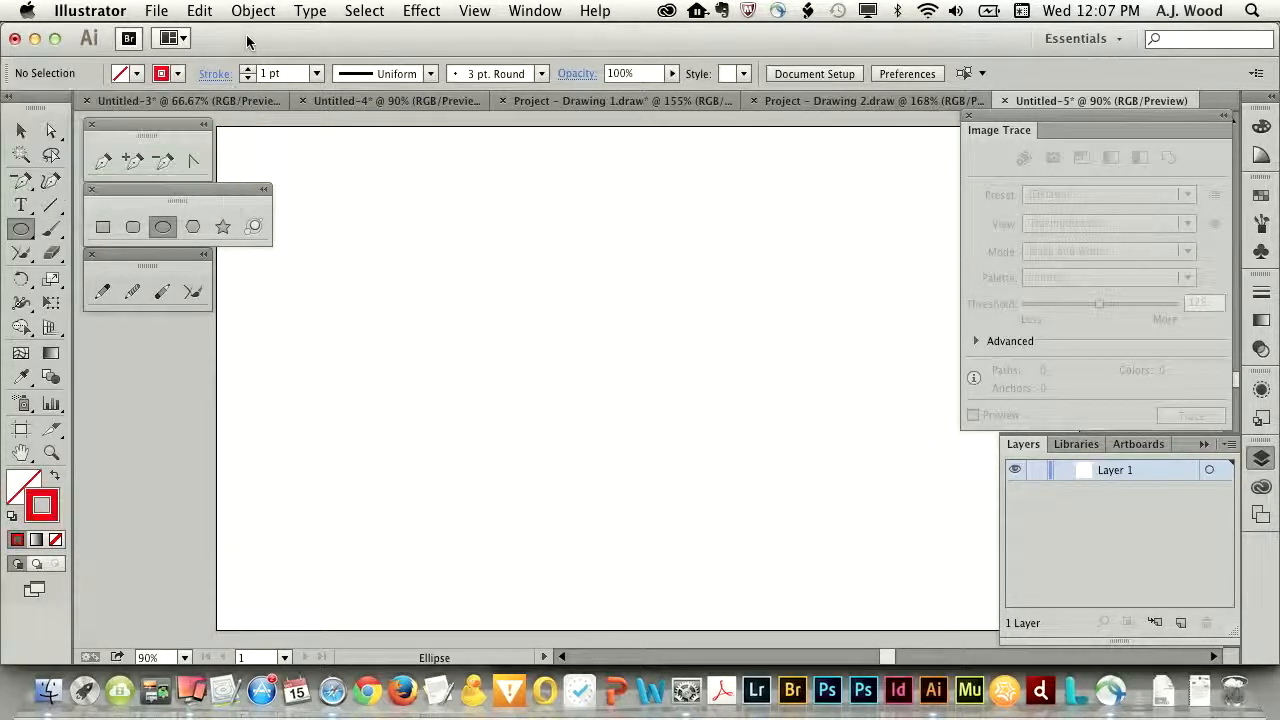
pyautogui.press('Escape')
pyautogui.moveTo(366, 234); pyautogui.dragTo(511, 352)
pyautogui.click(249, 70)
pyautogui.click(249, 70)
pyautogui.click(249, 70)
pyautogui.click(249, 70)
pyautogui.click(249, 70)
pyautogui.click(249, 70)
pyautogui.click(249, 70)
# - Convert the circle's red stroke into a filled ring shape with Outline Stroke
pyautogui.click(199, 10)
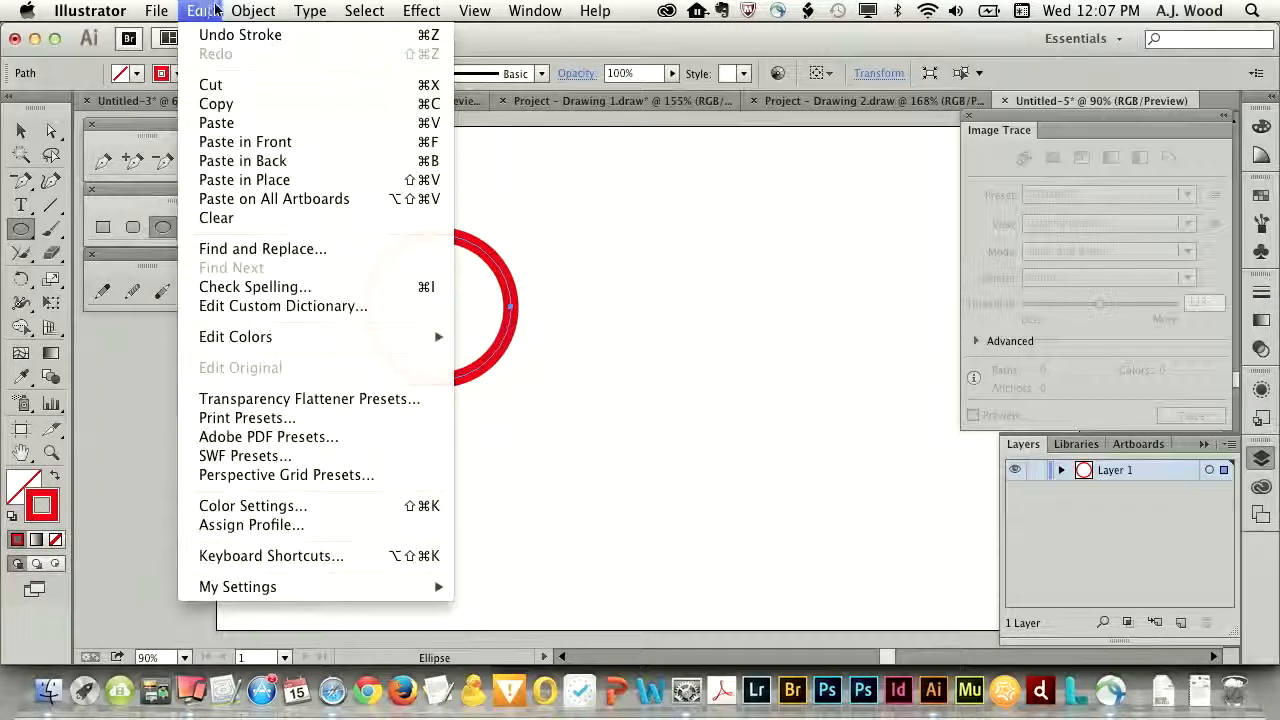
pyautogui.moveTo(253, 10)
pyautogui.moveTo(275, 388)
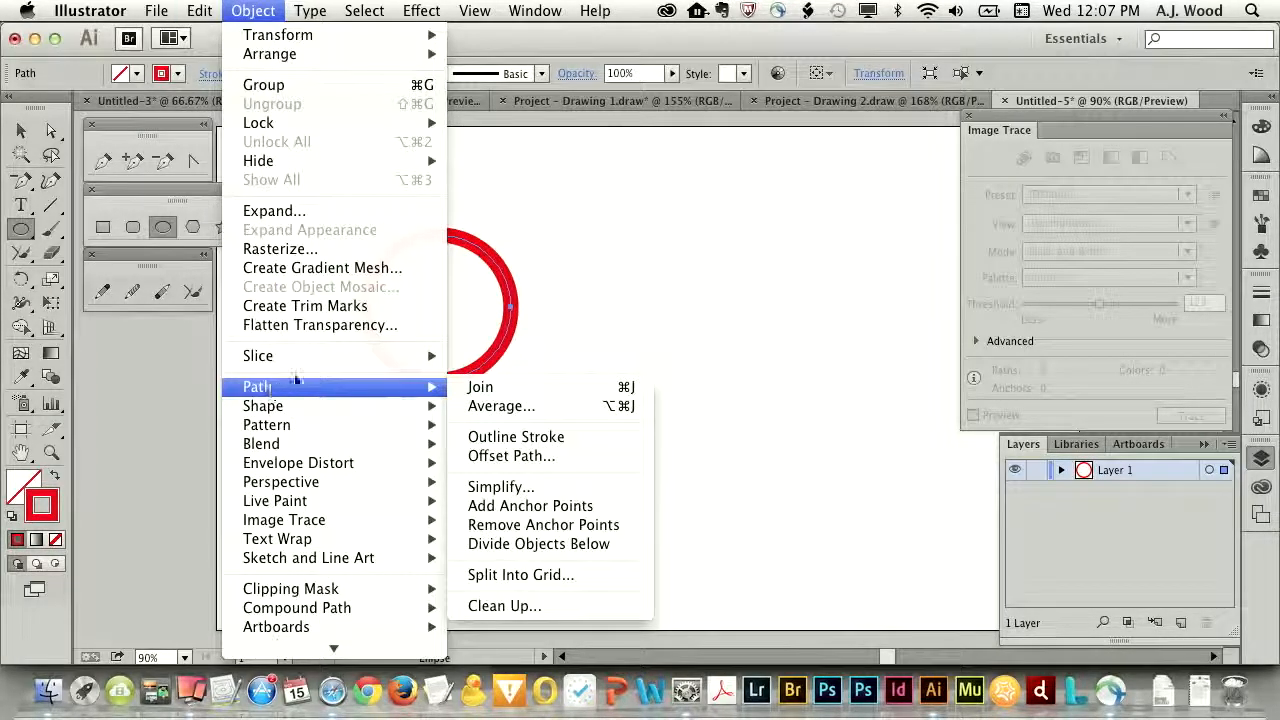
pyautogui.click(512, 437)
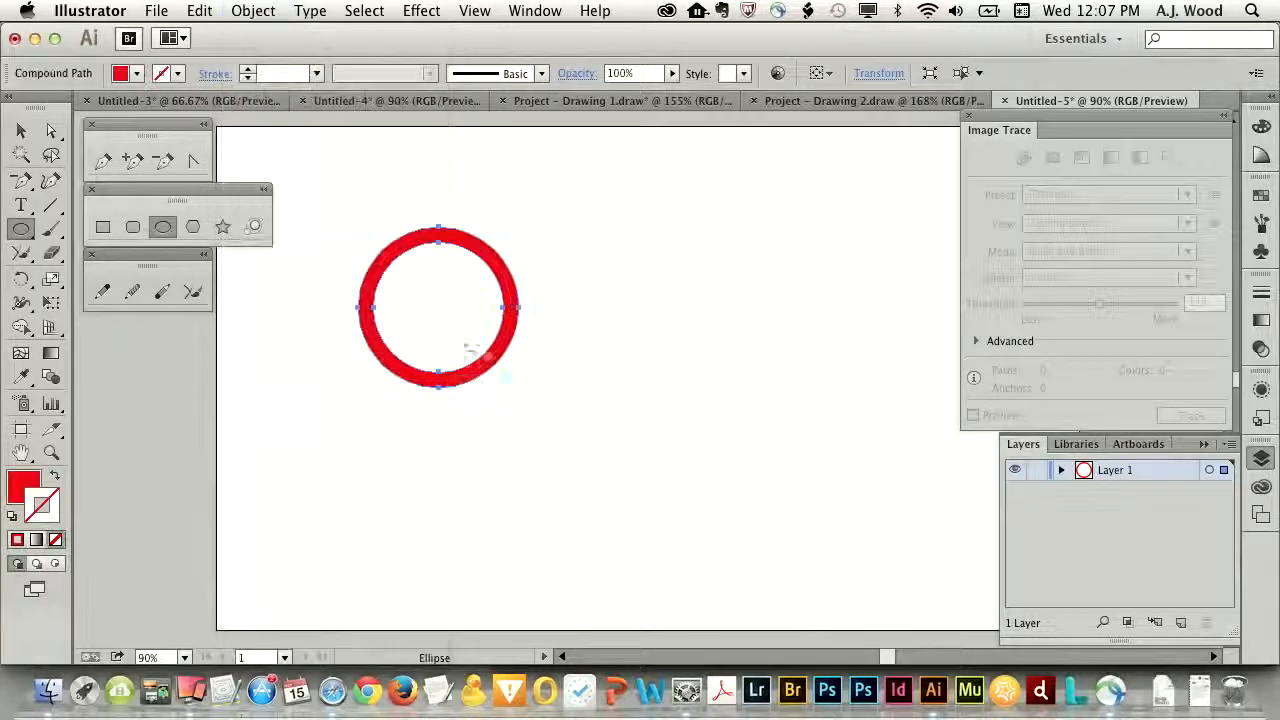
# - Move the red ring closer to the artboard's upper-left corner and deselect it
pyautogui.click(21, 130)
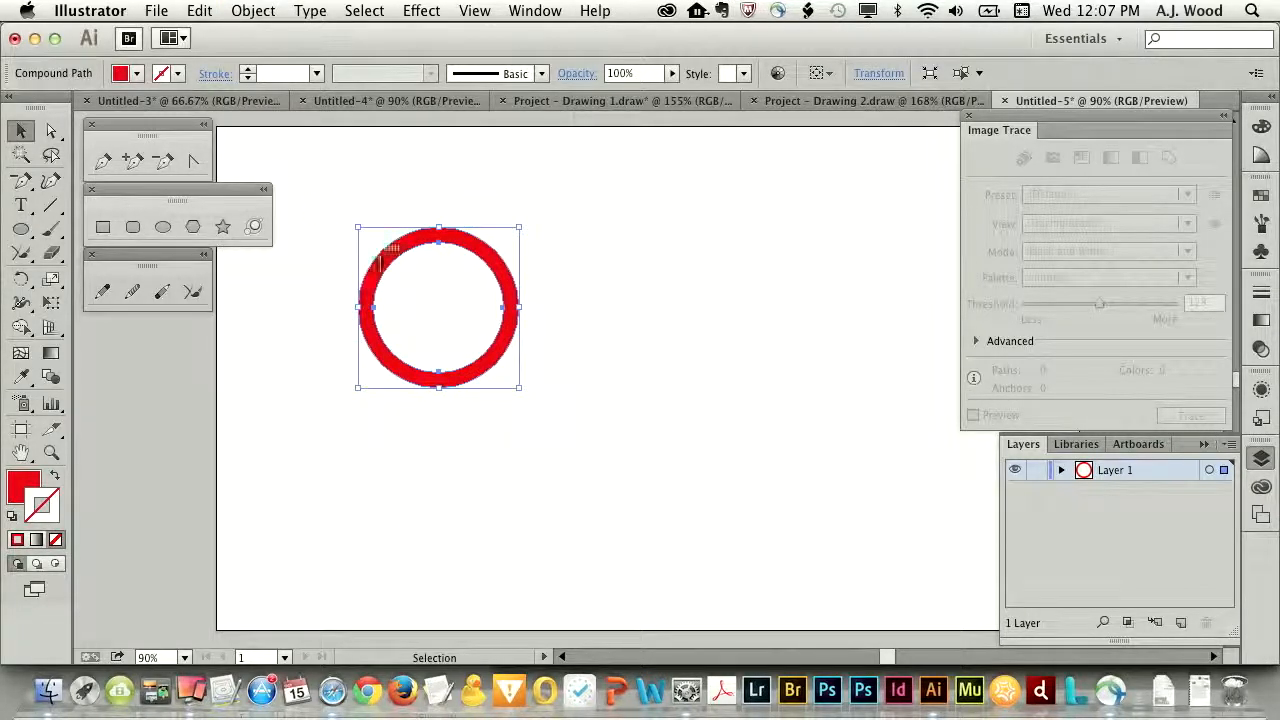
pyautogui.moveTo(388, 264); pyautogui.dragTo(342, 205)
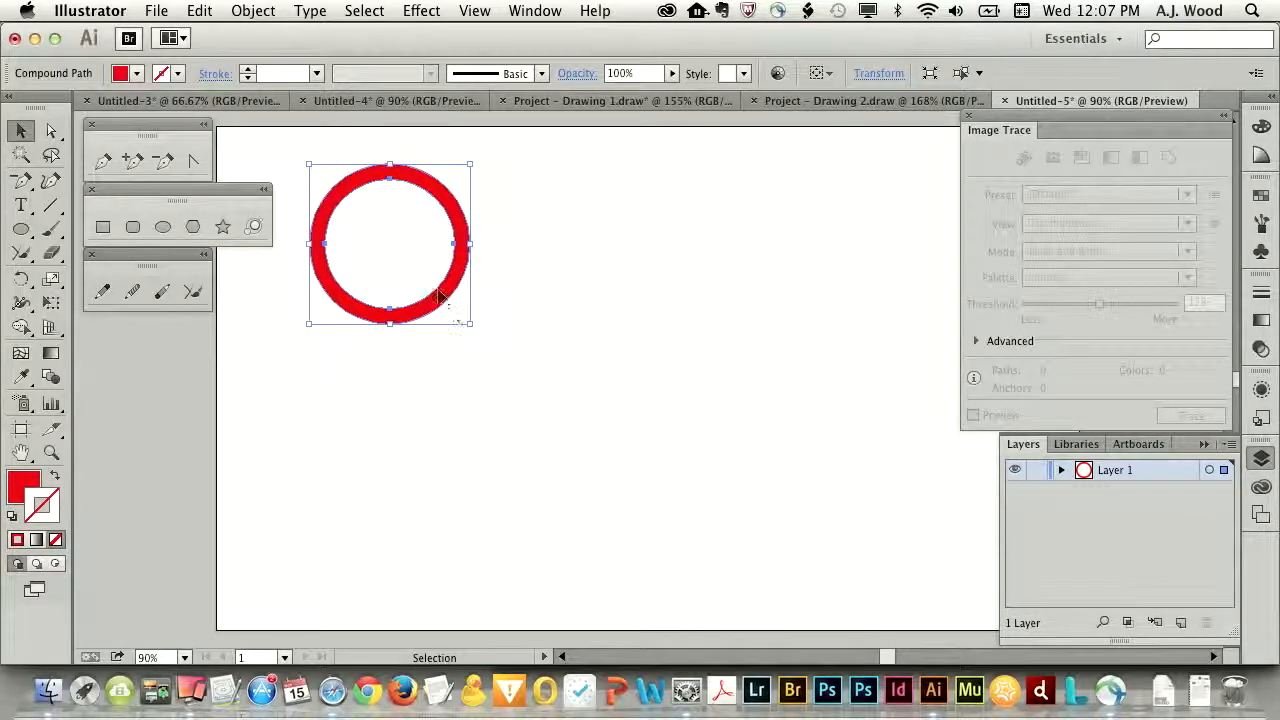
pyautogui.moveTo(447, 297)
pyautogui.mouseDown()
pyautogui.moveTo(415, 322)
pyautogui.moveTo(438, 307)
pyautogui.mouseUp()
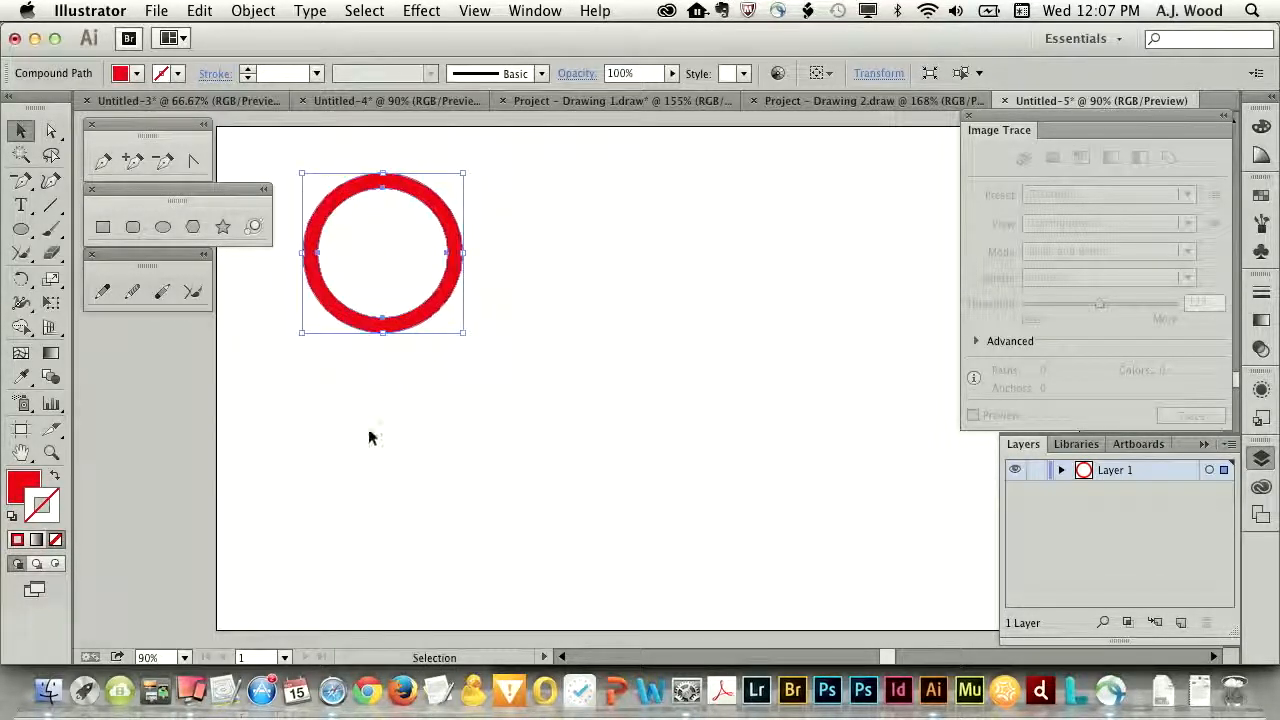
pyautogui.click(369, 430)
# - Duplicate the ring three times into a staggered row of four overlapping rings, moving the second upper ring slightly down and left
pyautogui.click(365, 325)
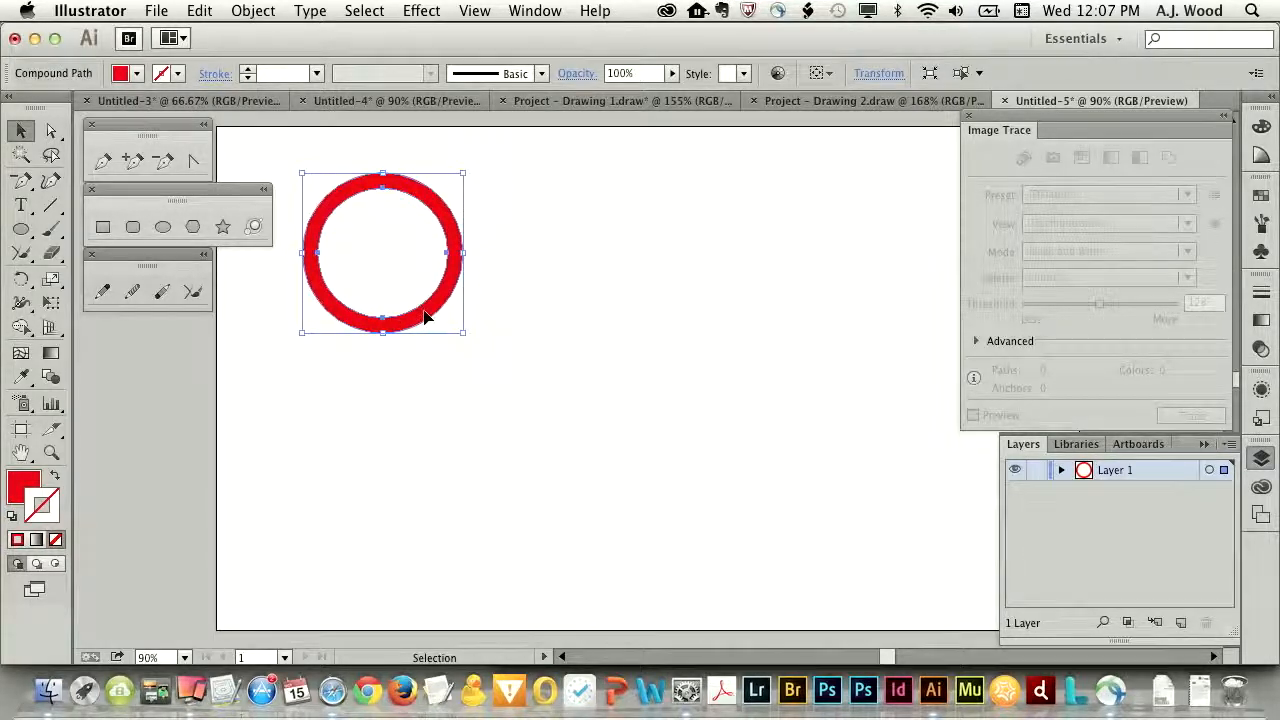
pyautogui.moveTo(424, 316); pyautogui.dragTo(700, 389)
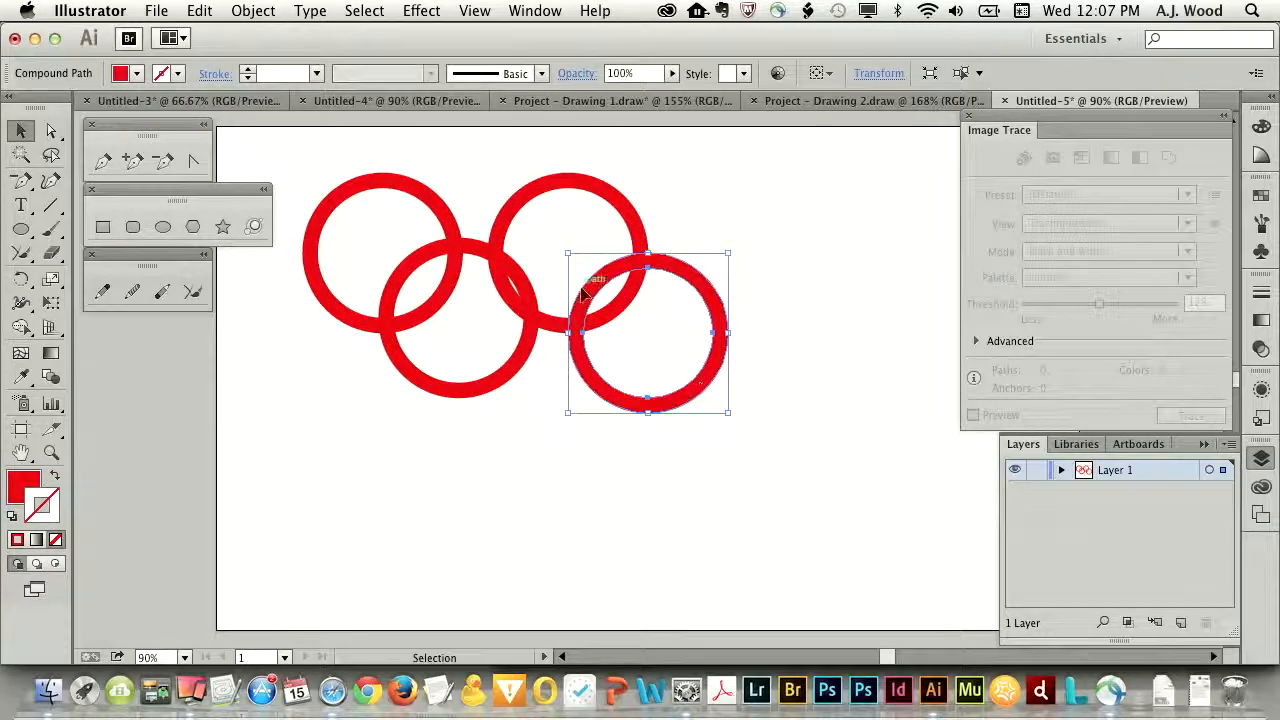
pyautogui.moveTo(527, 192); pyautogui.dragTo(515, 201)
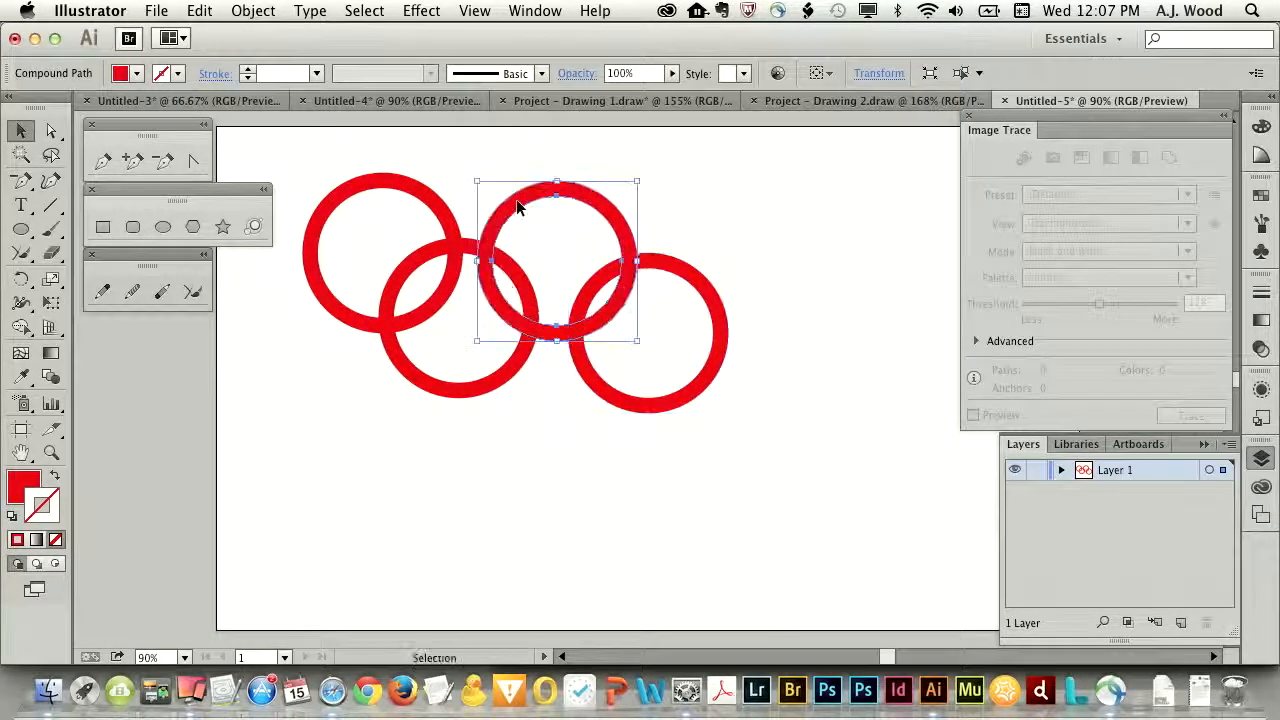
# - Change the fill of the first lower ring to blue
pyautogui.click(428, 257)
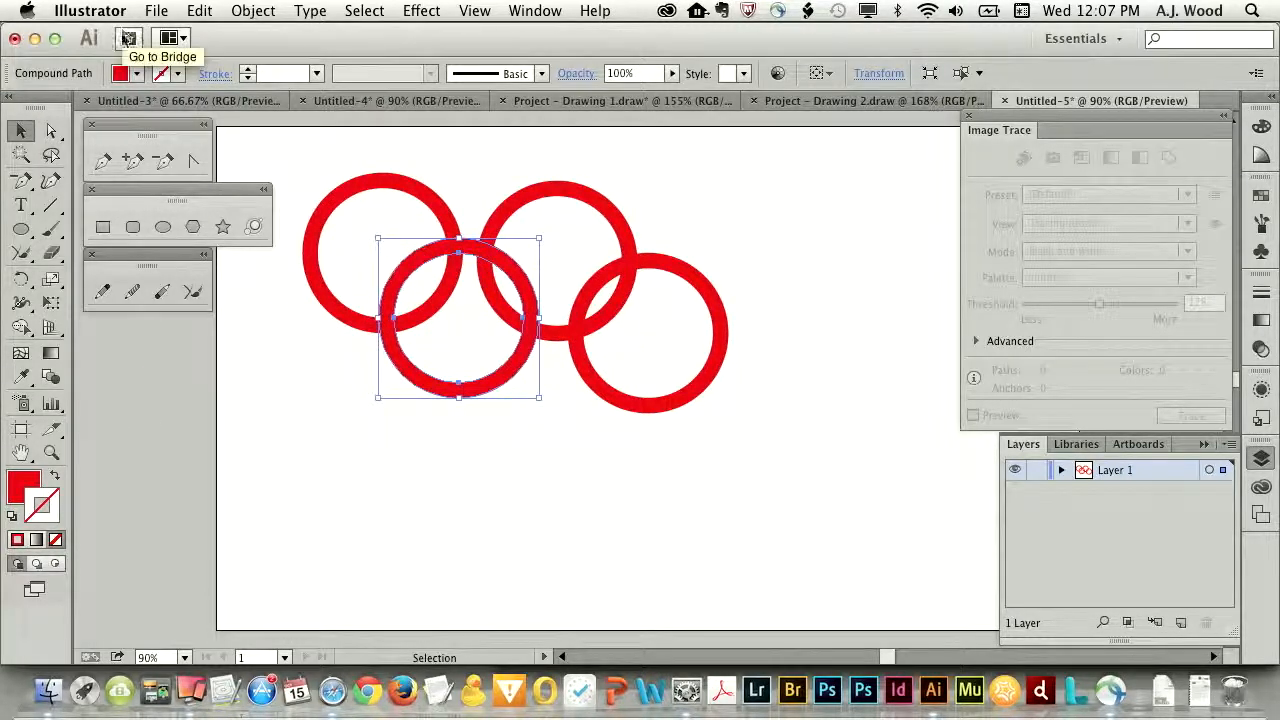
pyautogui.click(136, 74)
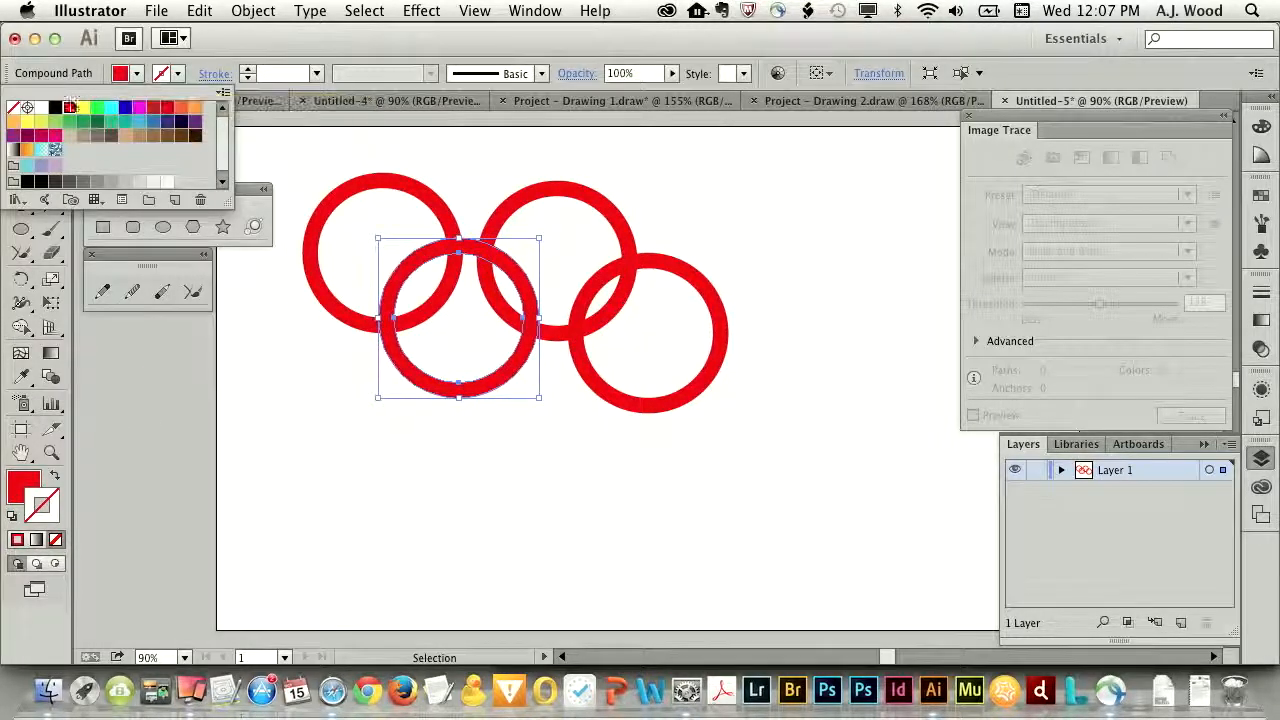
pyautogui.click(125, 107)
pyautogui.click(528, 203)
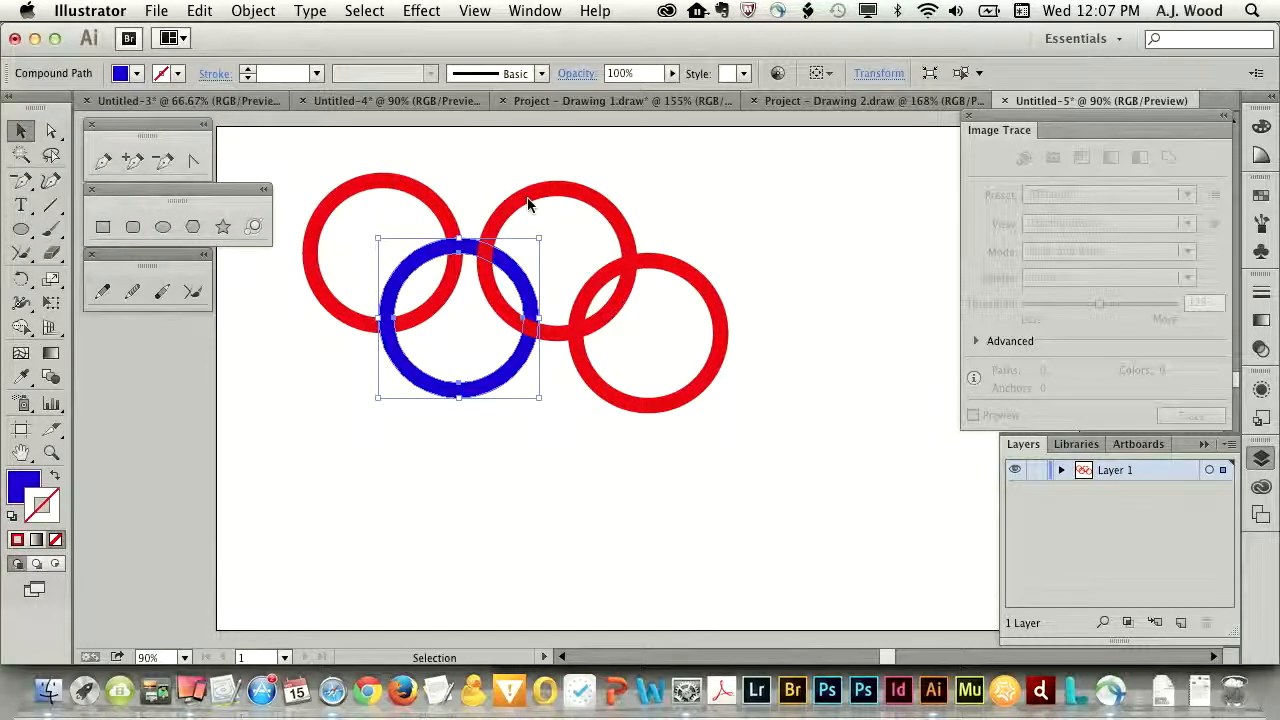
# - Recolour the second upper ring with RGB Green
pyautogui.click(528, 203)
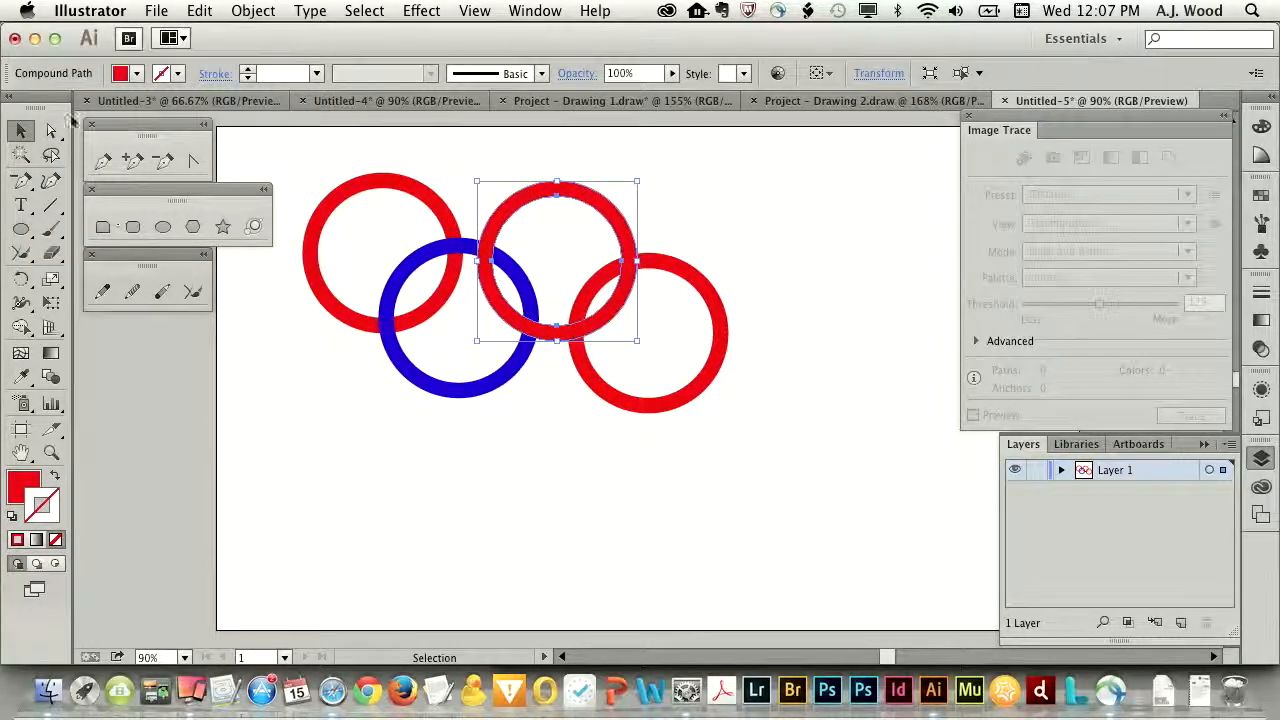
pyautogui.click(143, 74)
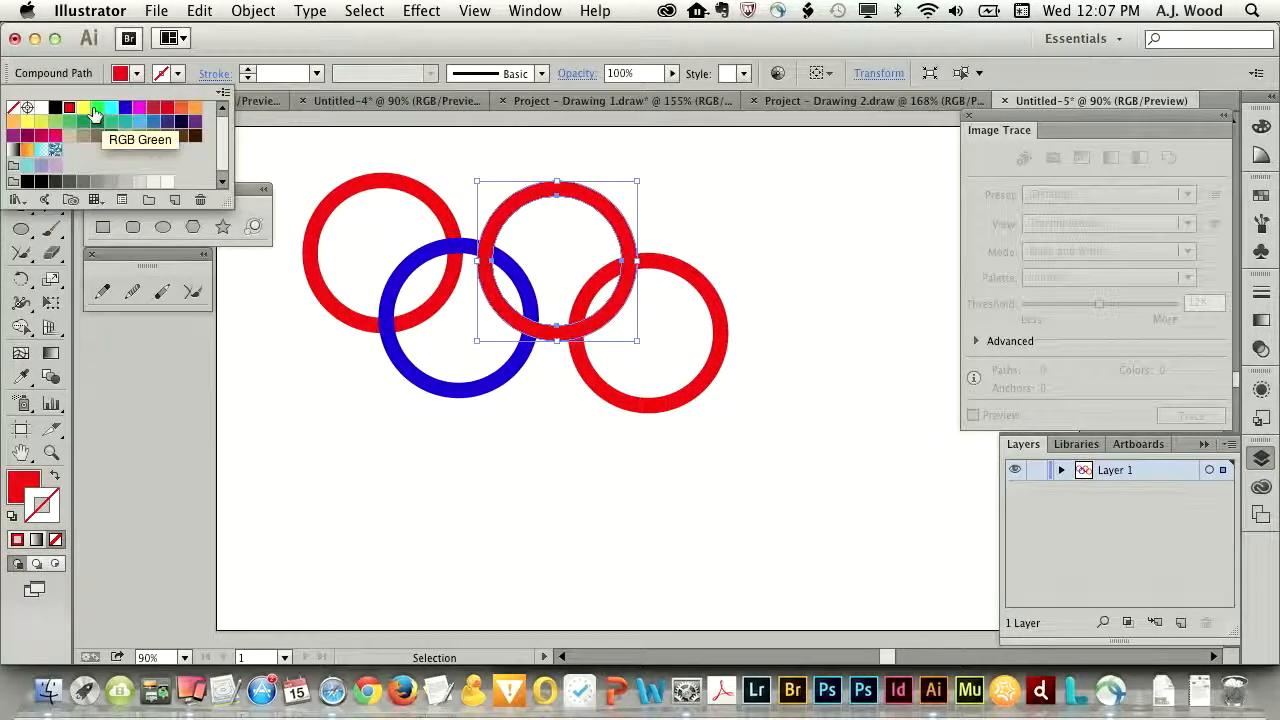
pyautogui.click(97, 107)
pyautogui.click(707, 300)
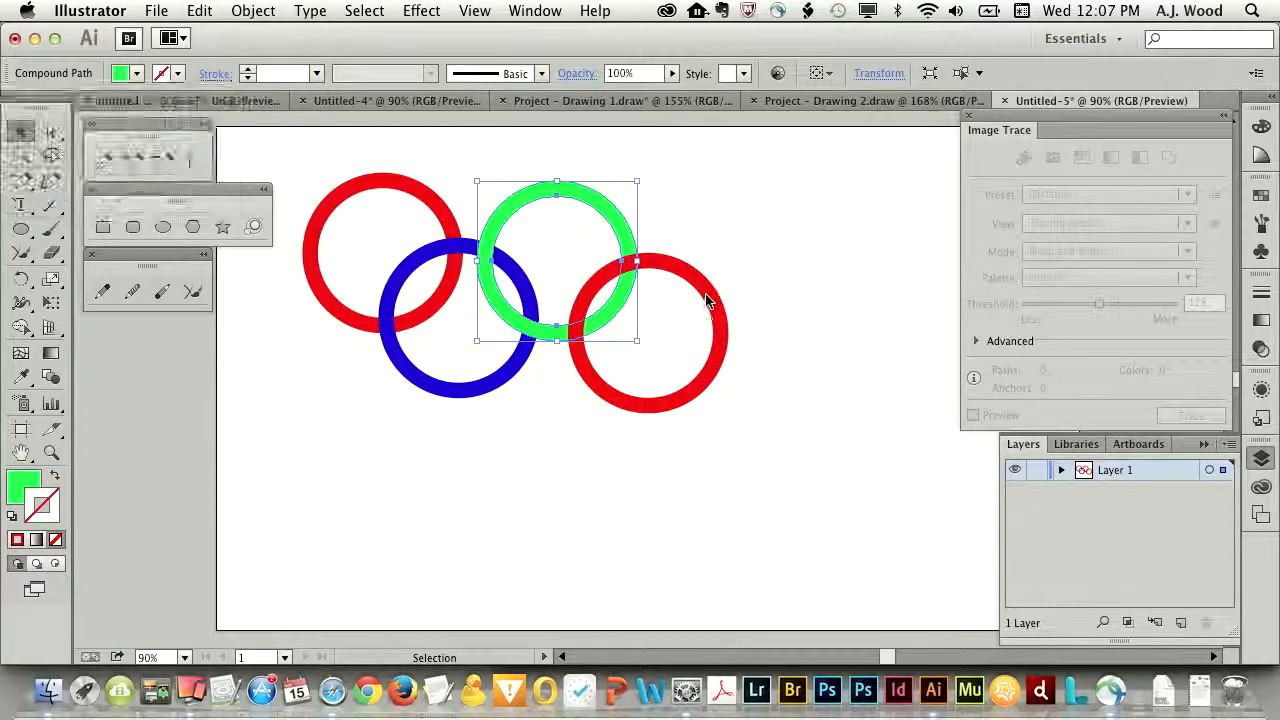
# - Fill the second lower ring, at the right end of the row, with black
pyautogui.click(709, 295)
pyautogui.click(126, 77)
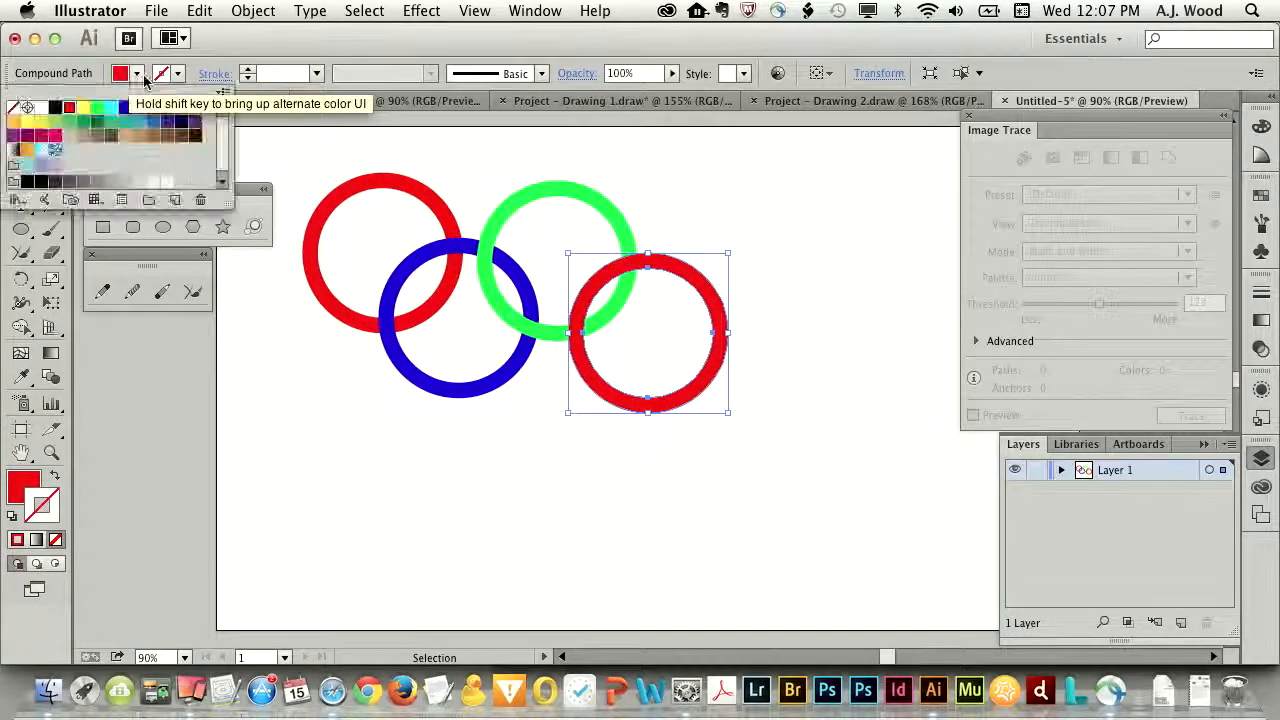
pyautogui.click(55, 107)
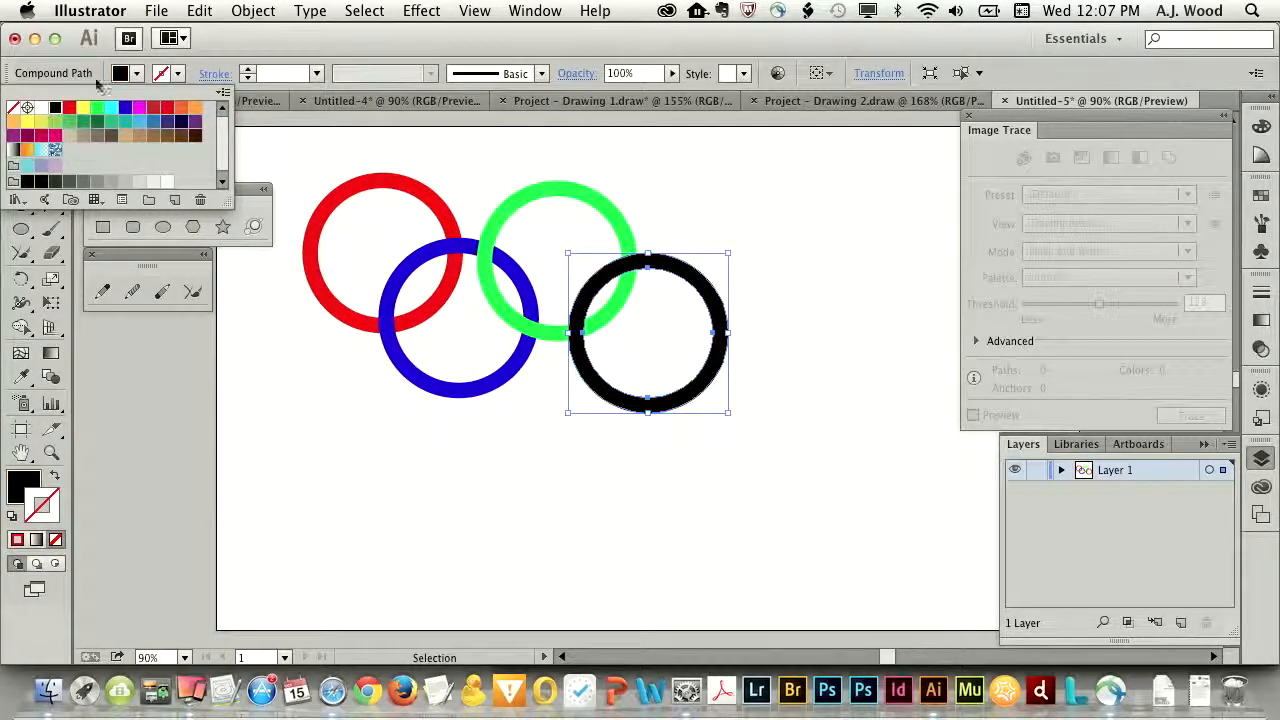
# - Deselect the black ring and detach the Shape Builder tool group as a floating panel beside the rings
pyautogui.click(289, 42)
pyautogui.click(441, 157)
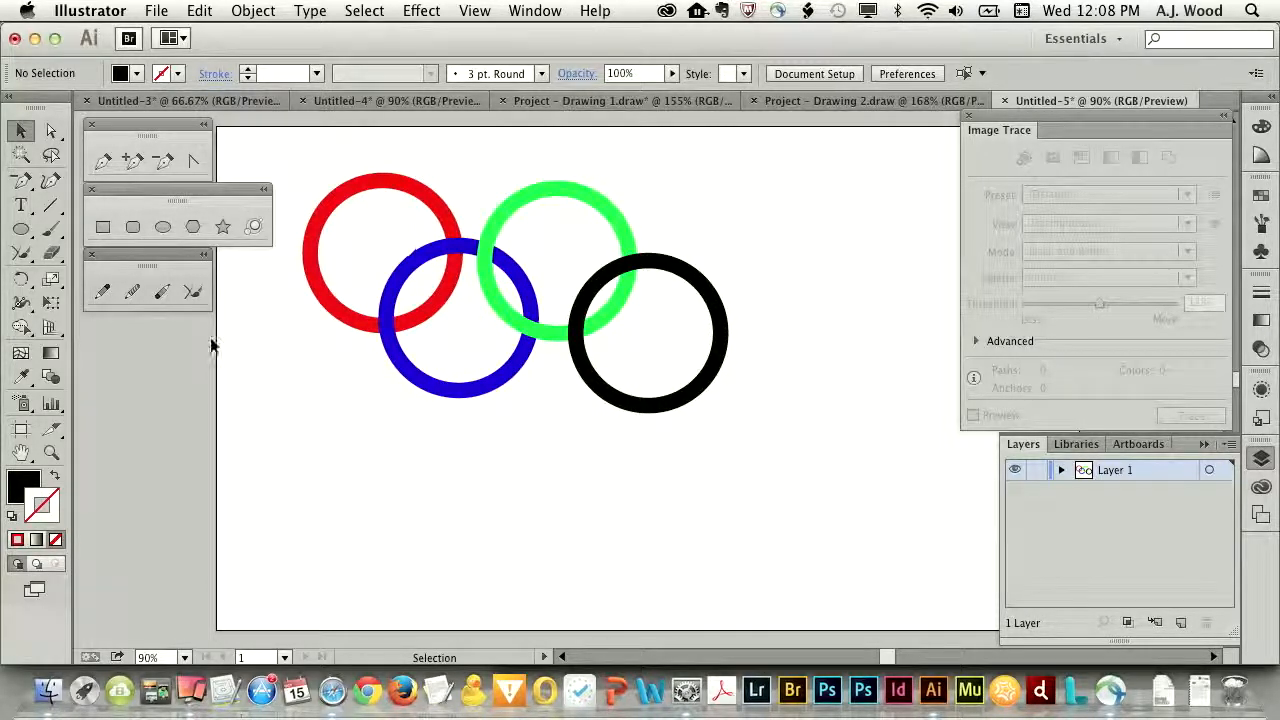
pyautogui.moveTo(20, 327); pyautogui.dragTo(295, 352)
pyautogui.moveTo(70, 343)
pyautogui.mouseDown()
pyautogui.moveTo(846, 156)
pyautogui.moveTo(830, 188)
pyautogui.mouseUp()
# - Show the Pathfinder panel and place it beneath the floating drawing tool panels
pyautogui.click(532, 10)
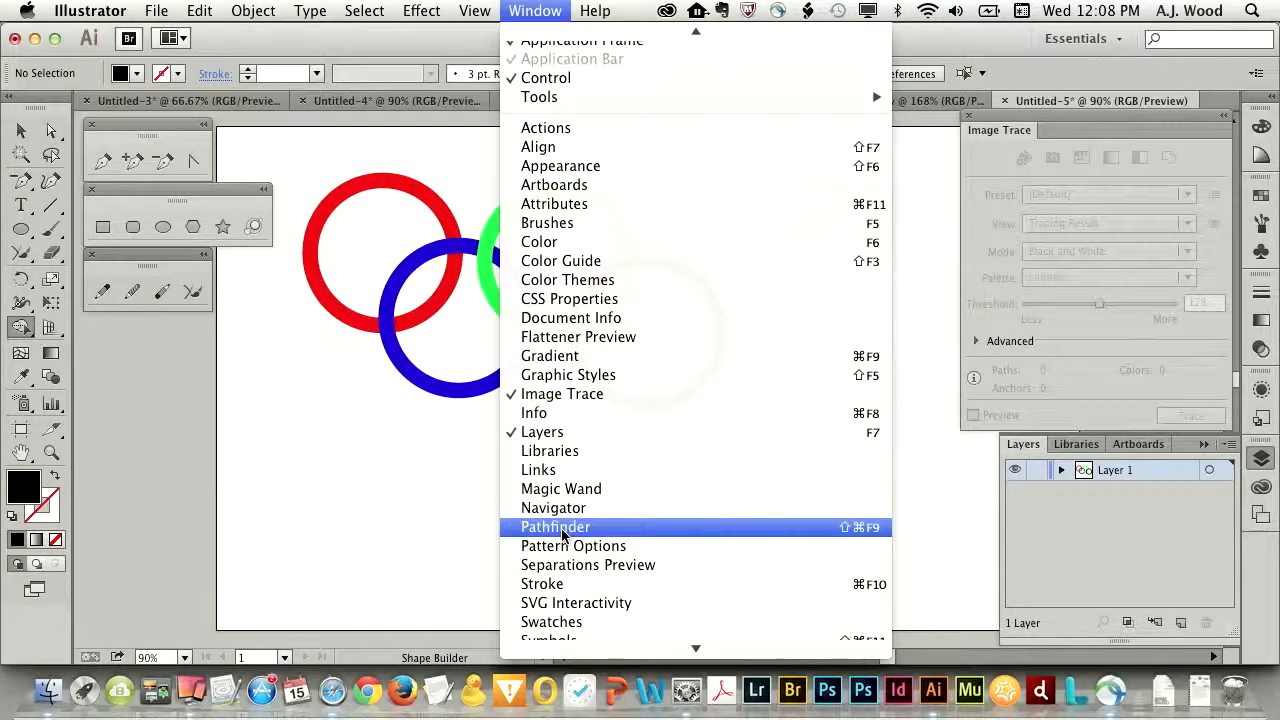
pyautogui.click(558, 527)
pyautogui.moveTo(829, 112); pyautogui.dragTo(213, 368)
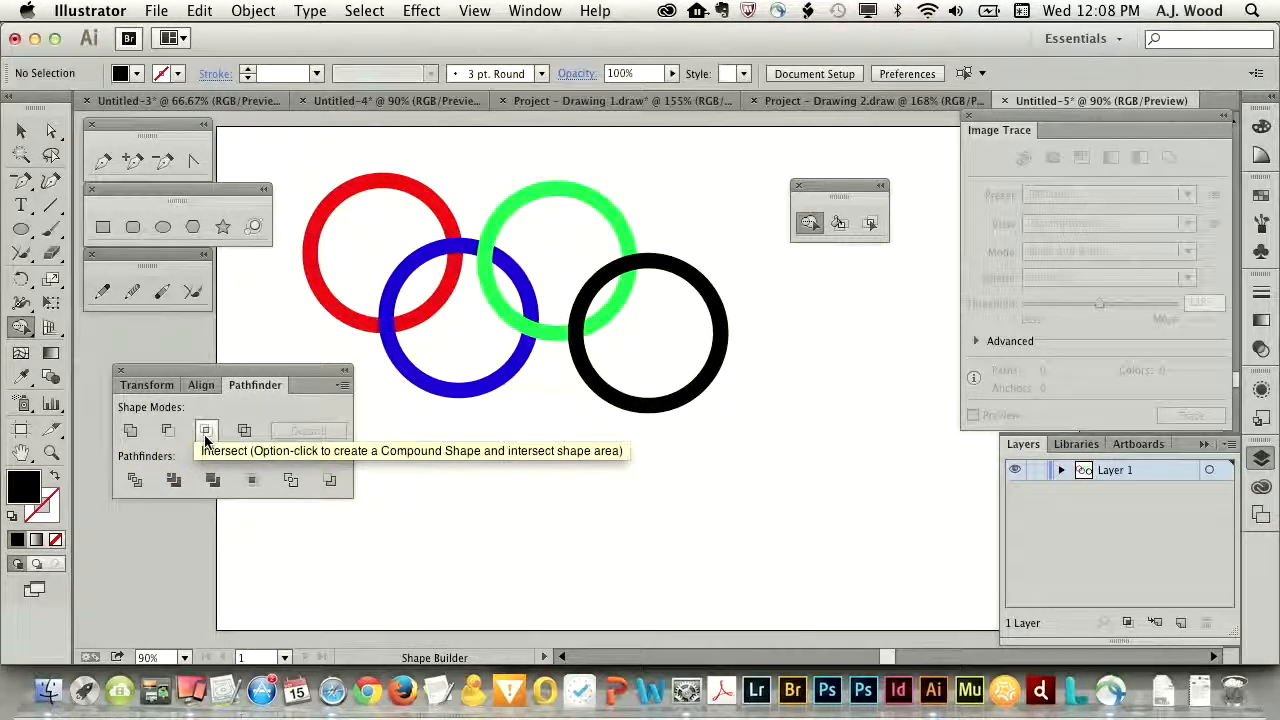
pyautogui.moveTo(238, 372); pyautogui.dragTo(217, 412)
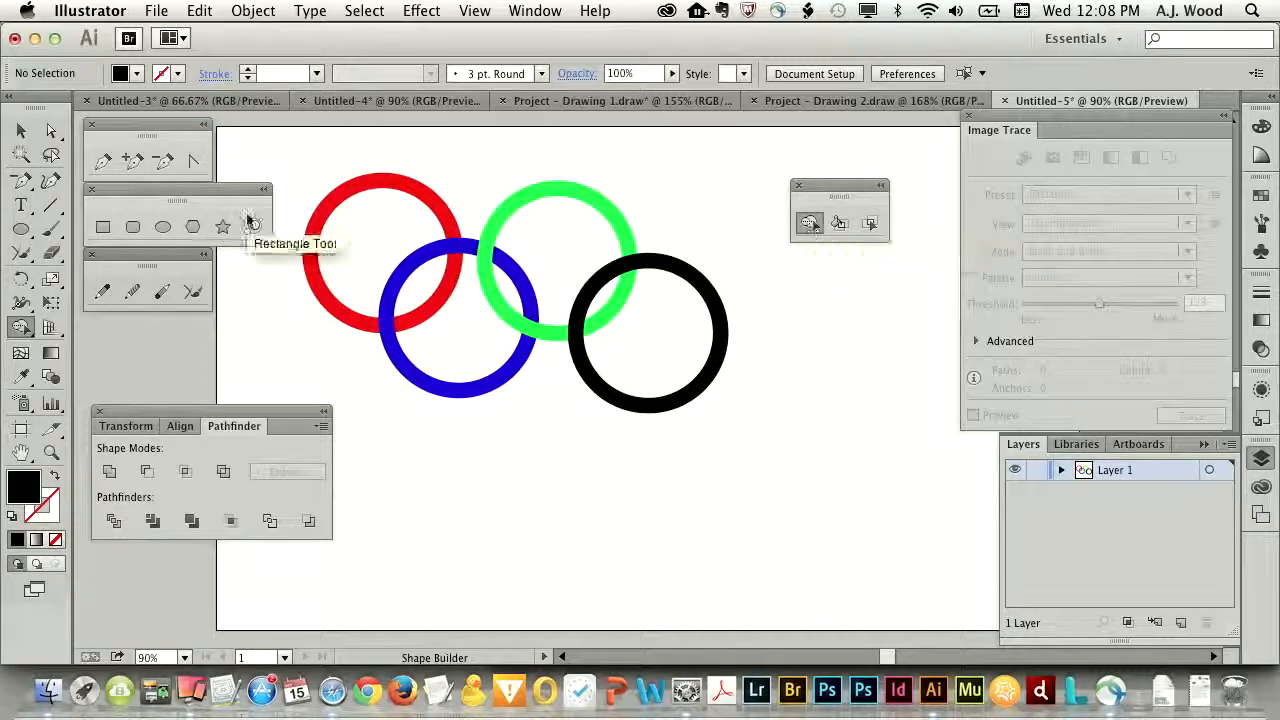
# - Select all four rings and enable Cursor Swatch Preview in the Shape Builder Tool options
pyautogui.moveTo(281, 144); pyautogui.dragTo(781, 462)
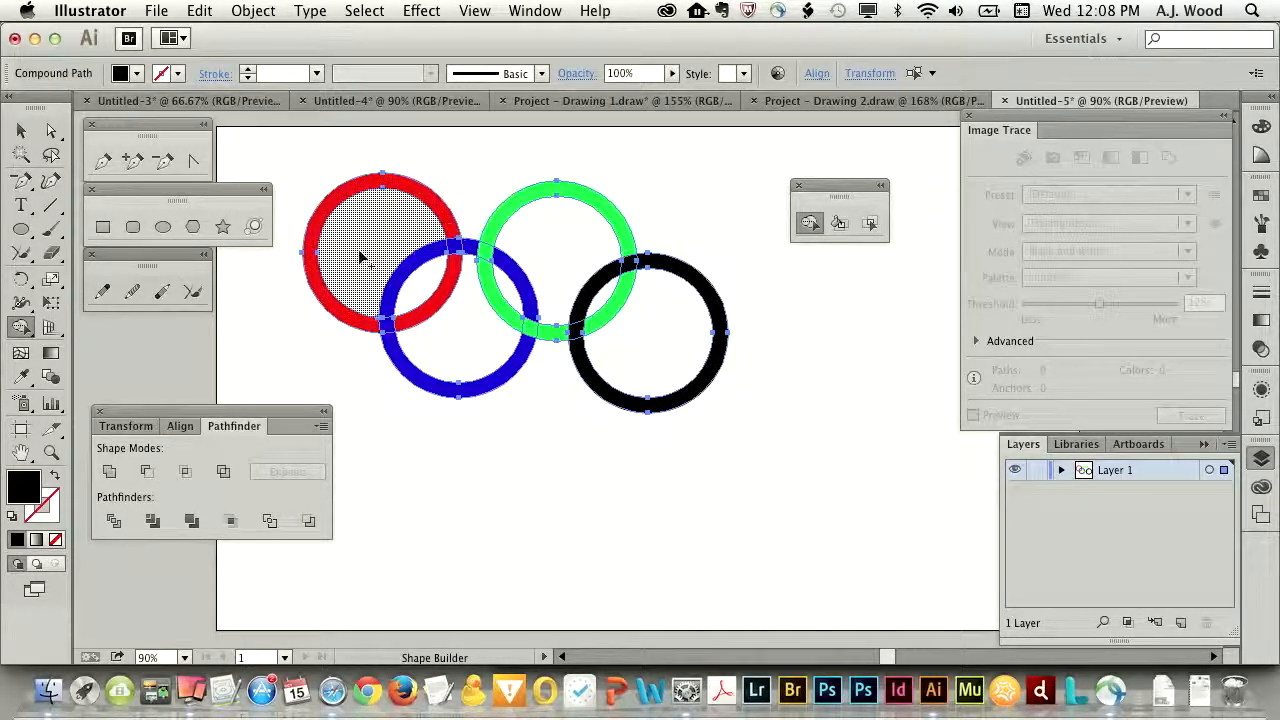
pyautogui.doubleClick(810, 226)
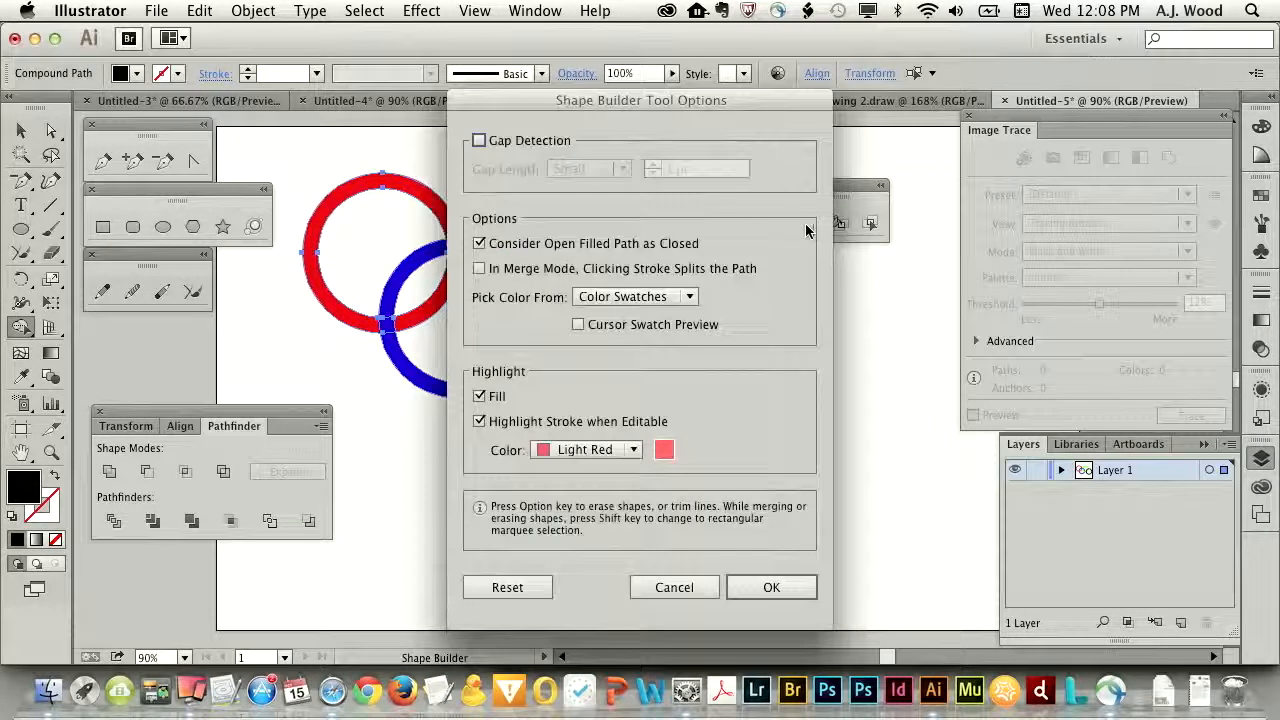
pyautogui.click(578, 325)
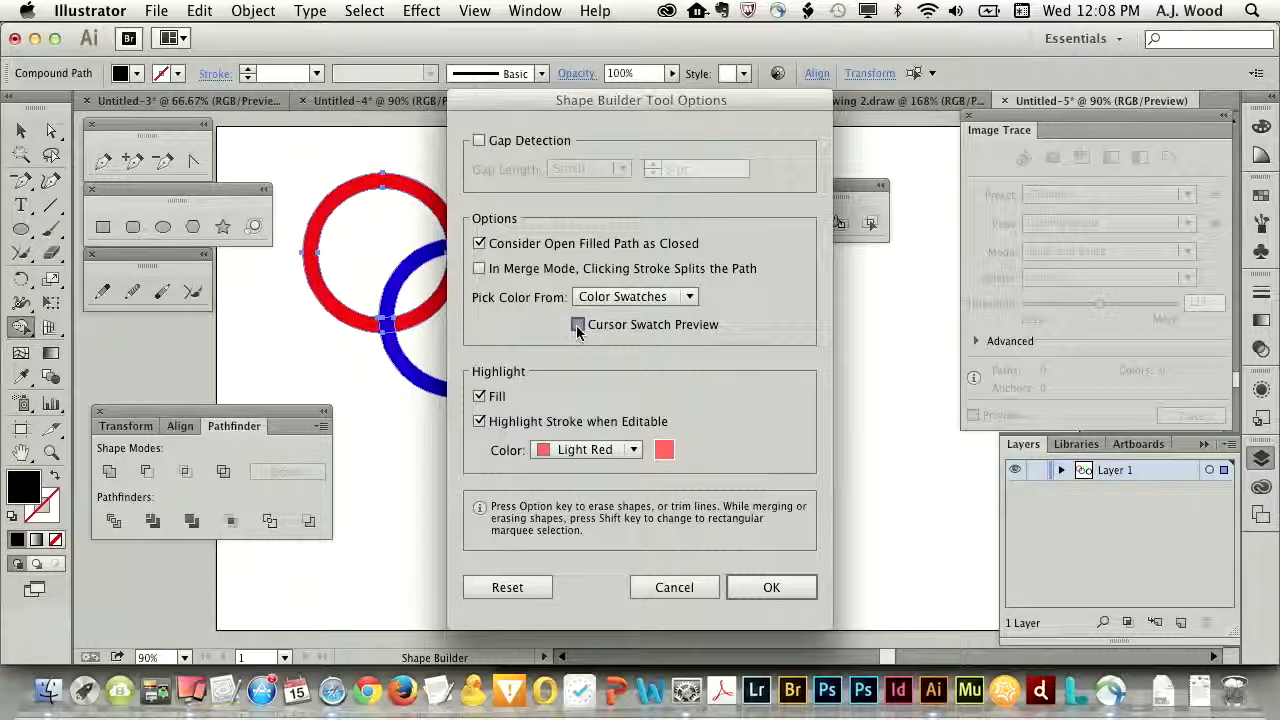
pyautogui.click(771, 587)
# - Pick the red swatch and merge the upper red-blue crossing into the red ring with Shape Builder
pyautogui.press('Right')
pyautogui.press('Right')
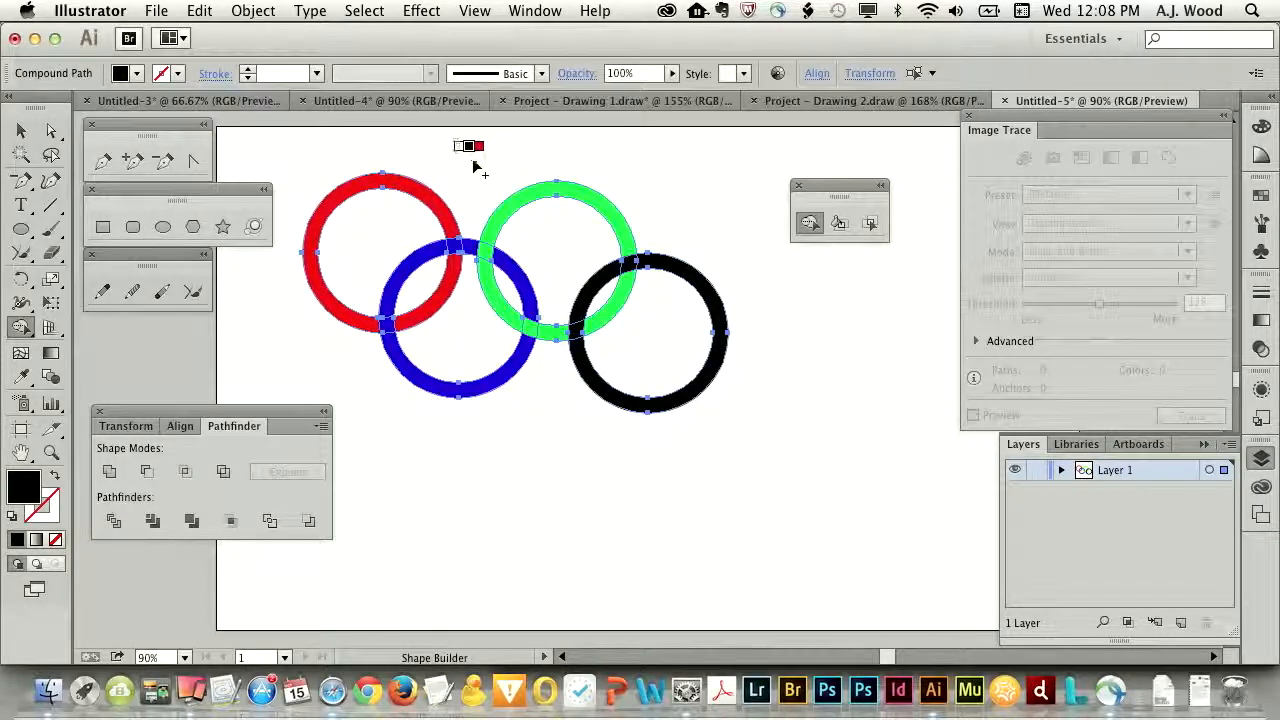
pyautogui.press('Left')
pyautogui.press('Left')
pyautogui.press('Left')
pyautogui.press('Right')
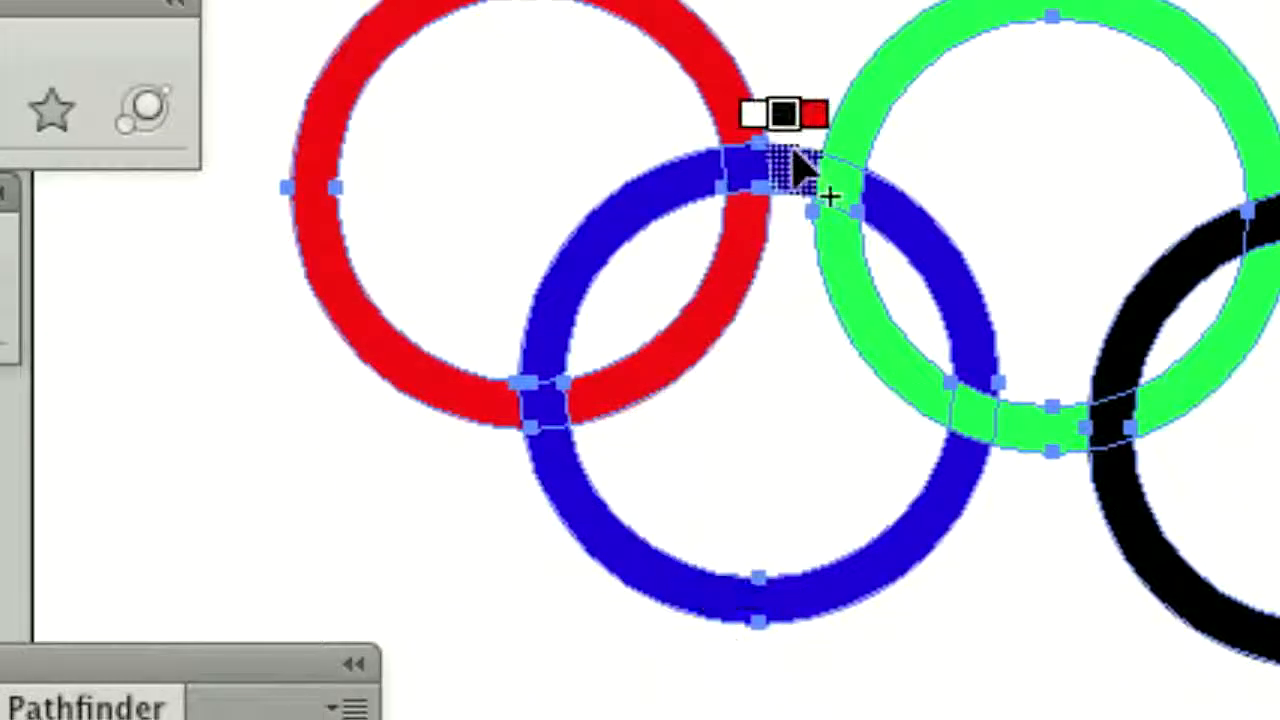
pyautogui.press('Right')
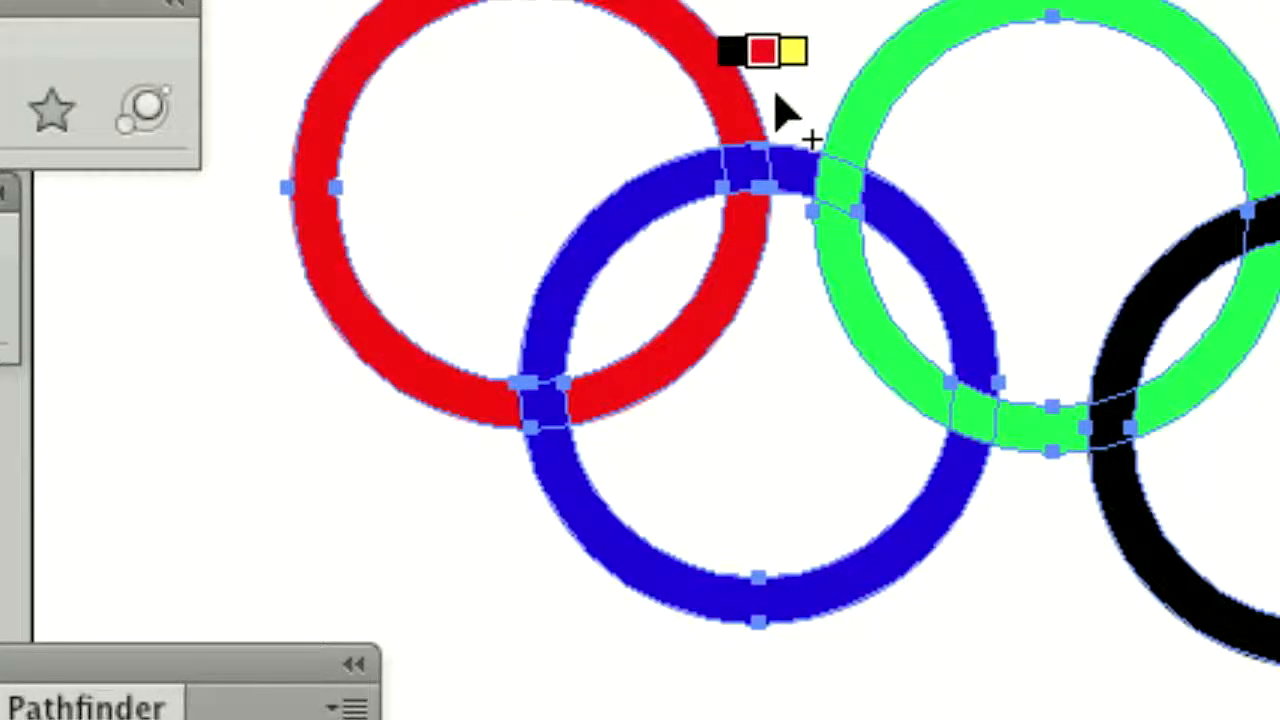
pyautogui.moveTo(738, 116); pyautogui.dragTo(741, 223)
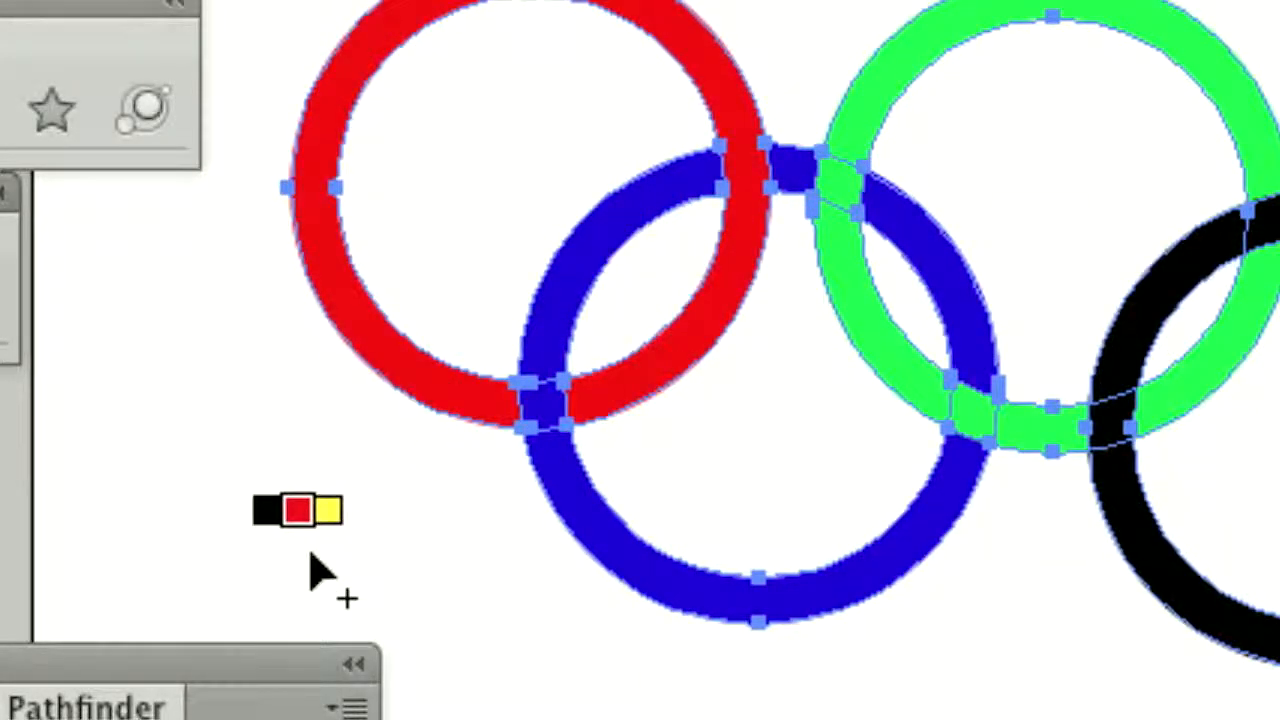
# - Switch Shape Builder to the blue swatch and merge the upper blue-green crossing into the blue ring
pyautogui.press('Right')
pyautogui.press('Right')
pyautogui.press('Right')
pyautogui.press('Right')
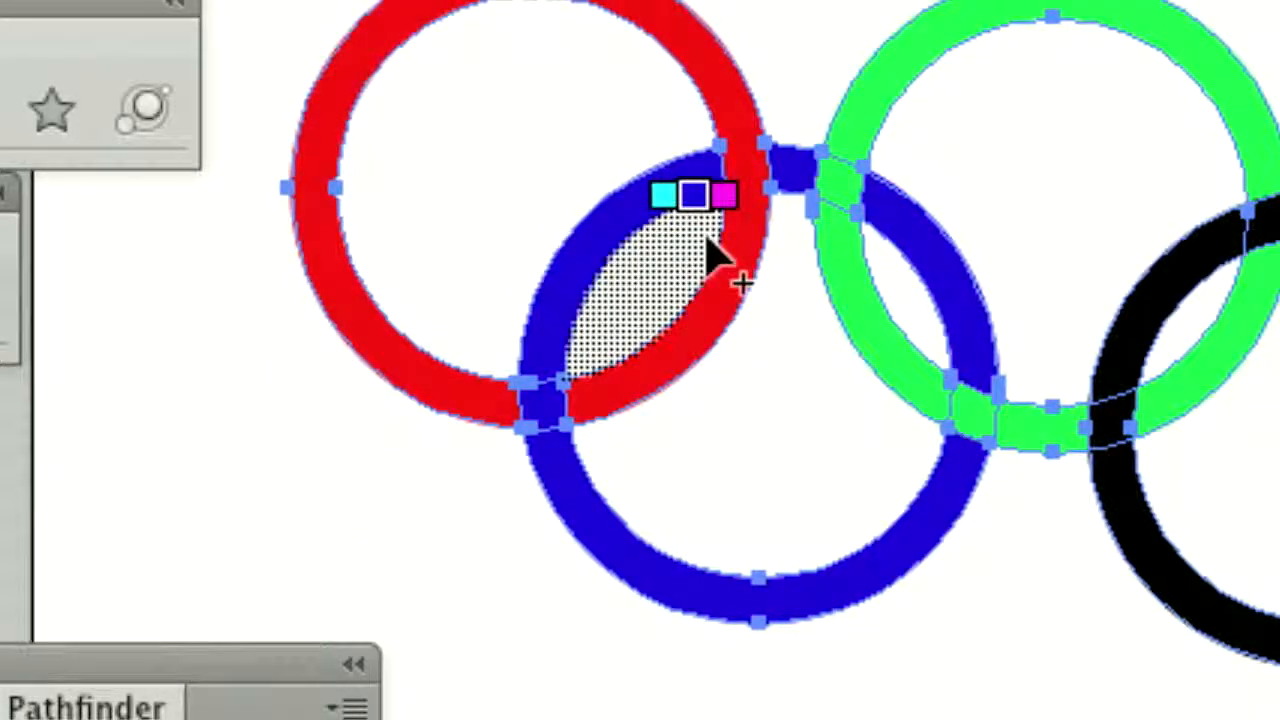
pyautogui.moveTo(800, 185); pyautogui.dragTo(894, 206)
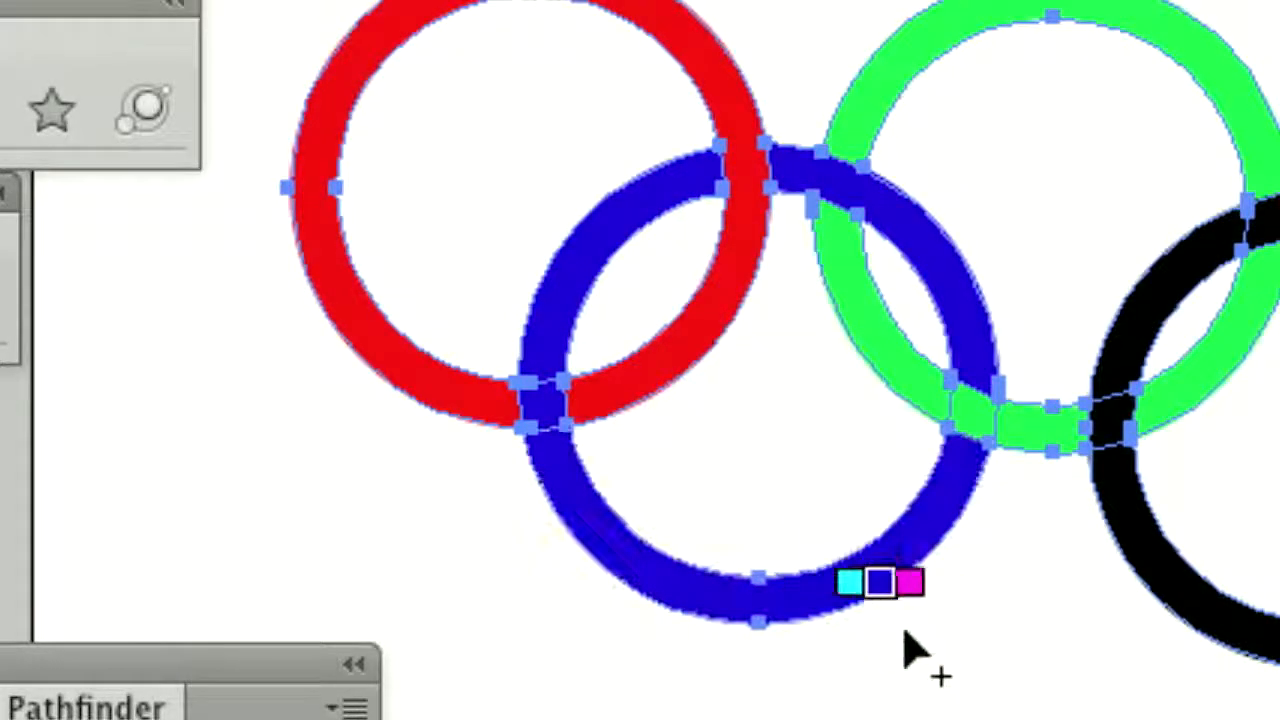
# - Switch Shape Builder to the green swatch and merge the lower green-black crossing into the green ring
pyautogui.press('Left')
pyautogui.press('Left')
pyautogui.press('Left')
pyautogui.press('Left')
pyautogui.press('Left')
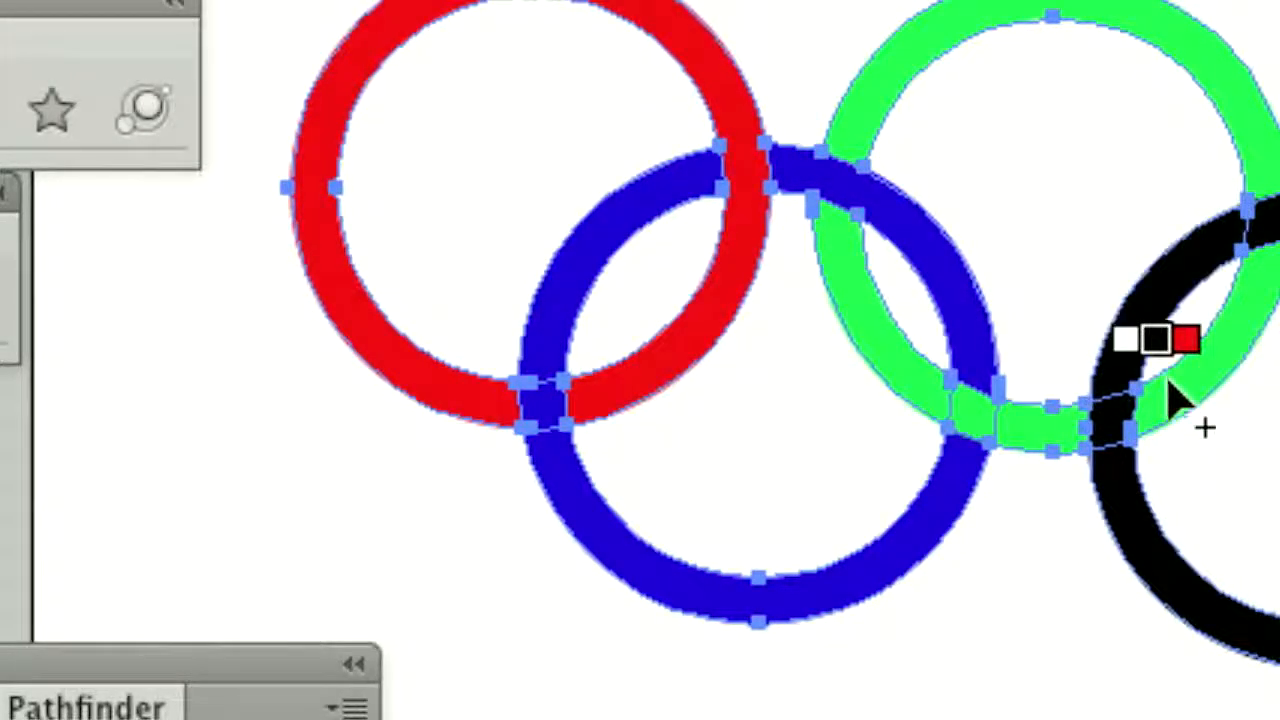
pyautogui.press('Right')
pyautogui.press('Right')
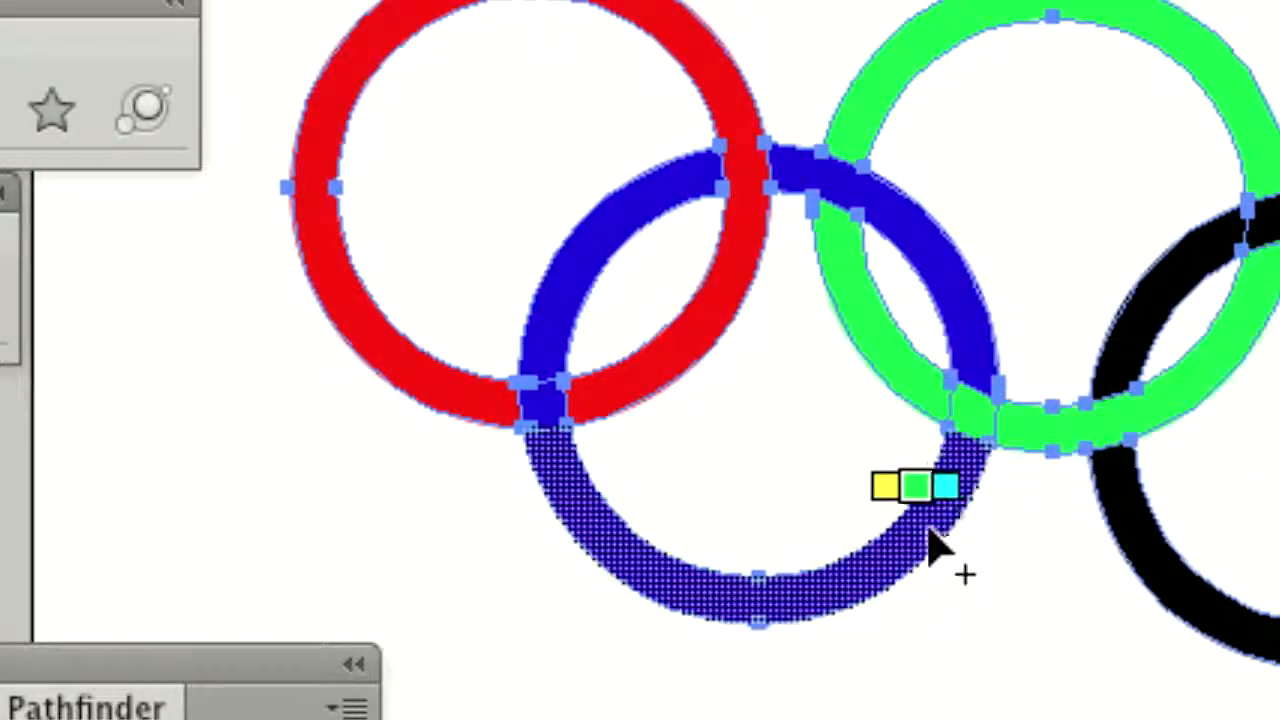
# - Magnify the interlocked rings, hide all panels and deselect the artwork to examine the finished links
pyautogui.press('v')
pyautogui.hotkey('shift', 'm')
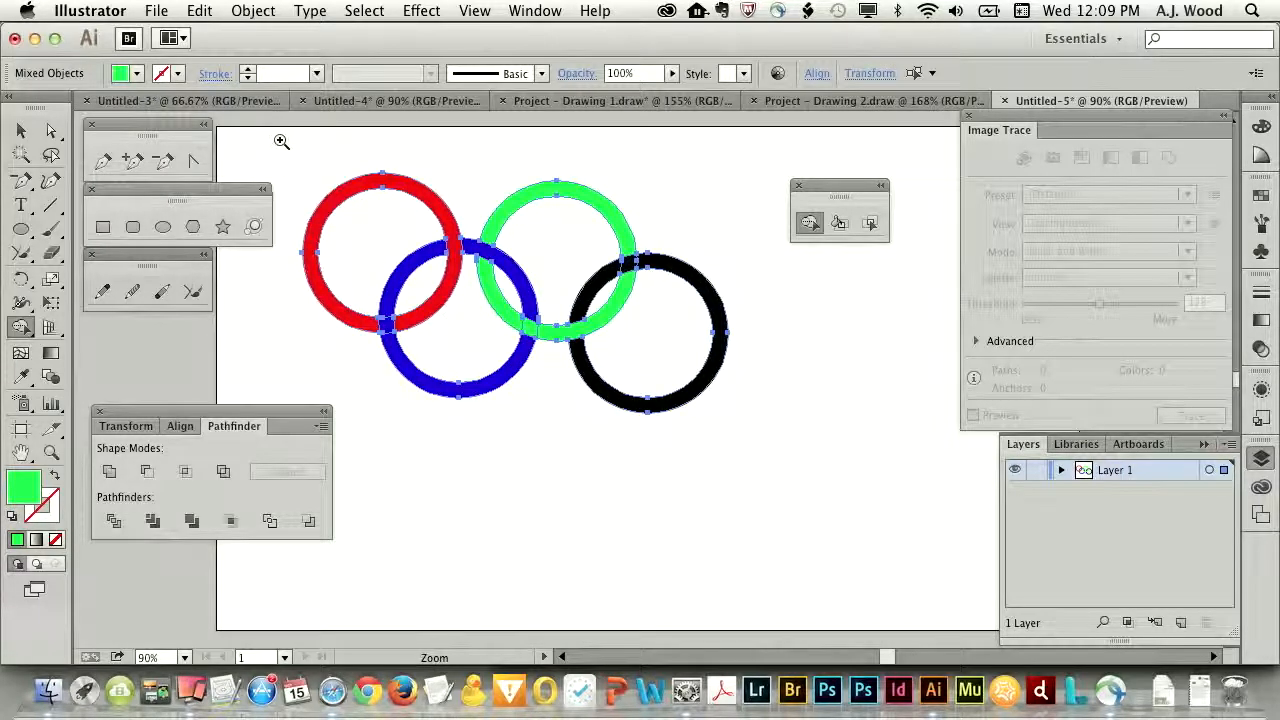
pyautogui.moveTo(538, 323); pyautogui.dragTo(782, 466)
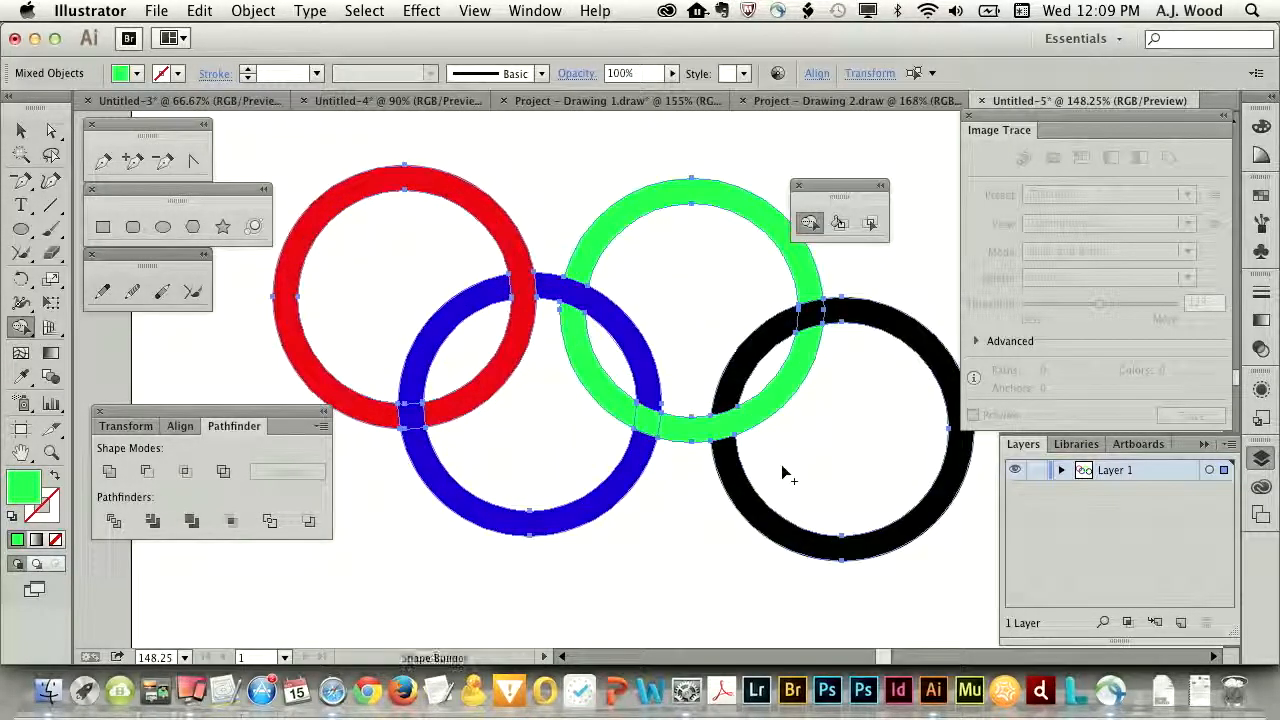
pyautogui.hotkey('shift', 'Tab')
pyautogui.hotkey('shift', 'Tab')
pyautogui.press('Tab')
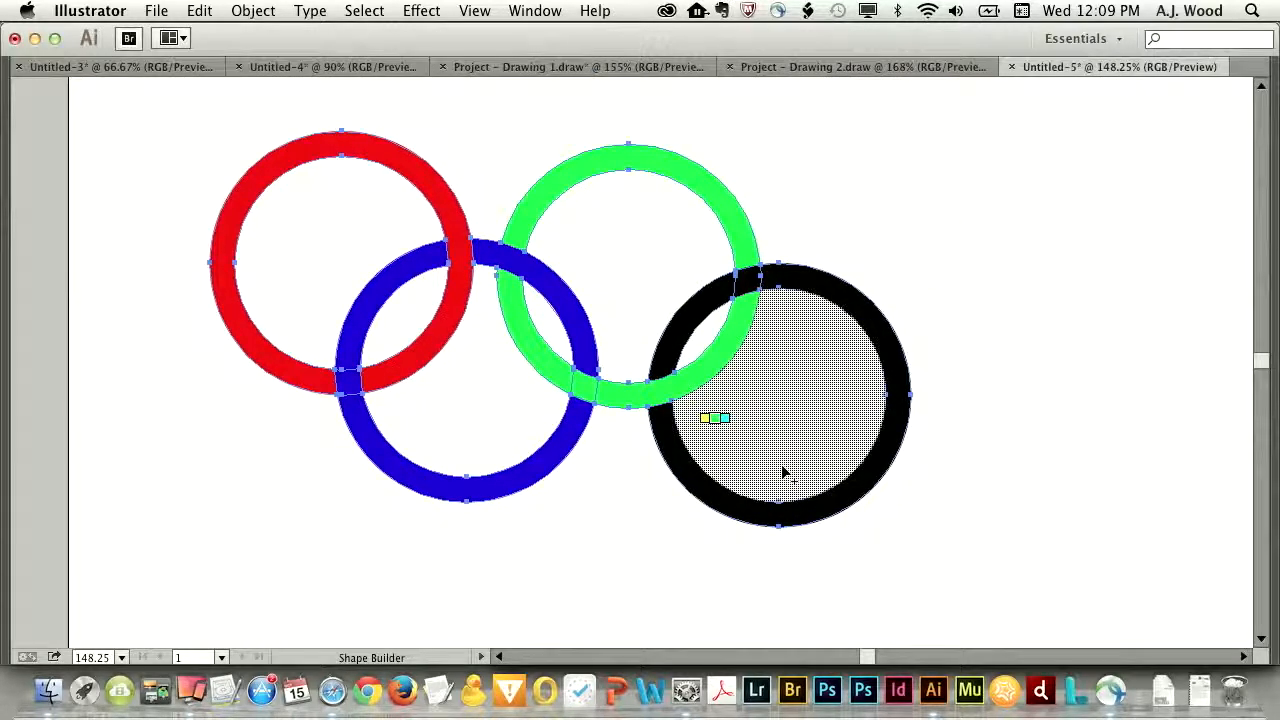
pyautogui.keyDown('super'); pyautogui.click(1047, 486); pyautogui.keyUp('super')
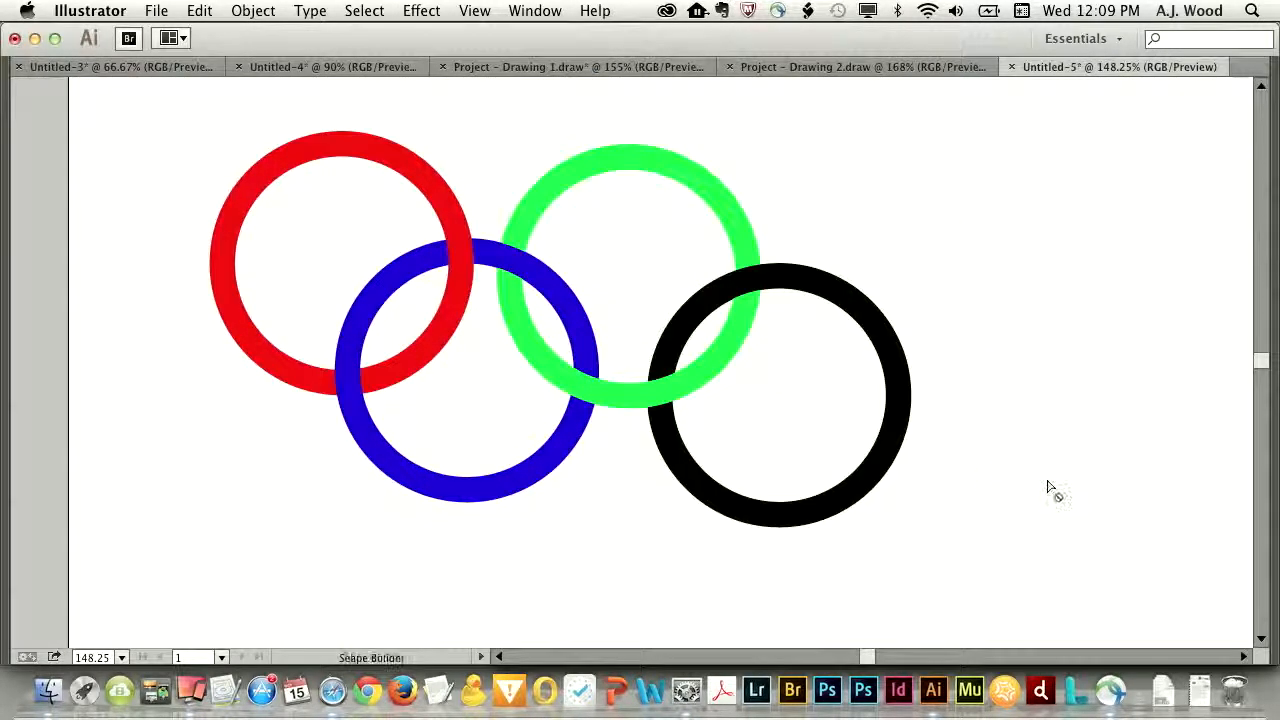